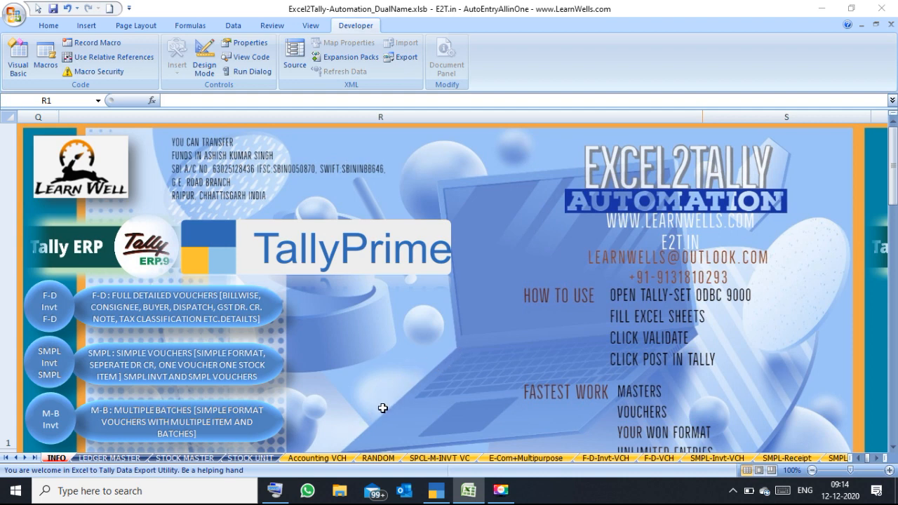
# Open the Accounting VCH sheet and examine its voucher entries across to the MiscAdjustment ledger columns
pyautogui.click(316, 459)
pyautogui.click(295, 306)
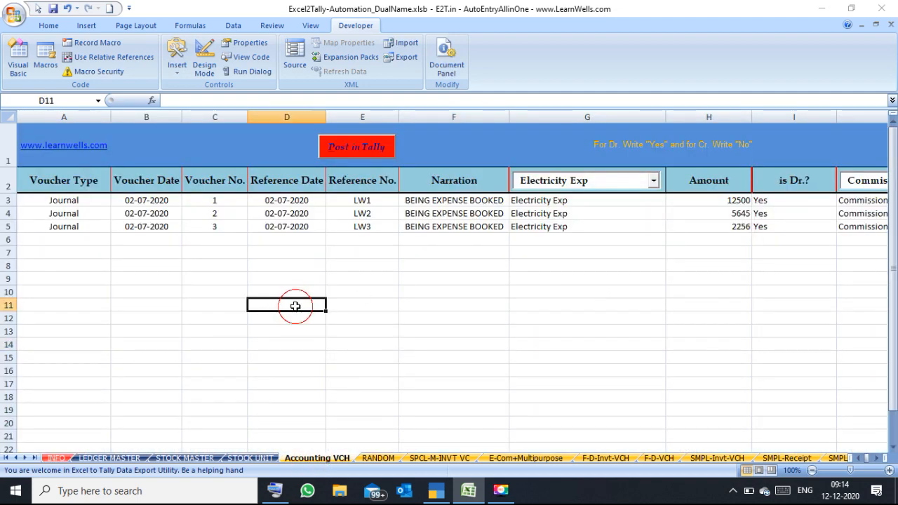
pyautogui.press('Right')
pyautogui.press('Right')
pyautogui.press('Right')
pyautogui.press('Right')
pyautogui.press('Right')
pyautogui.press('Right')
pyautogui.press('Right')
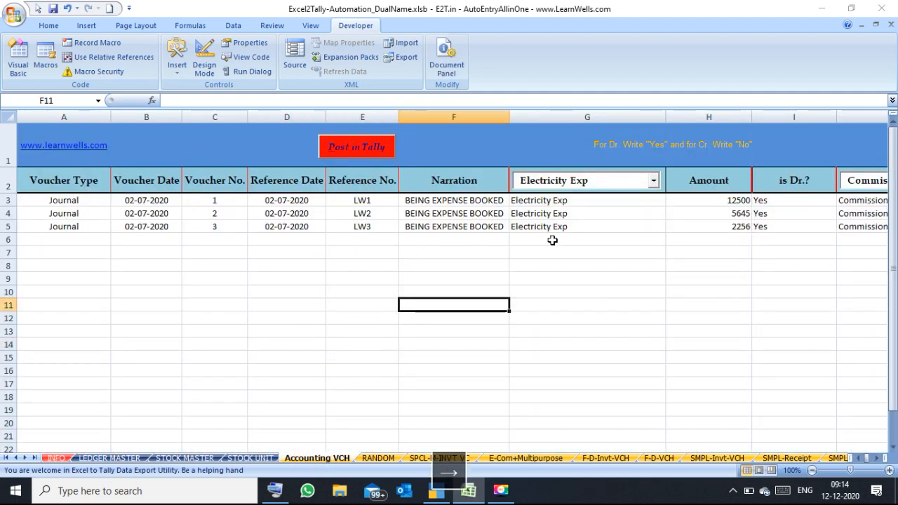
pyautogui.press('Right')
pyautogui.press('Right')
pyautogui.press('Right')
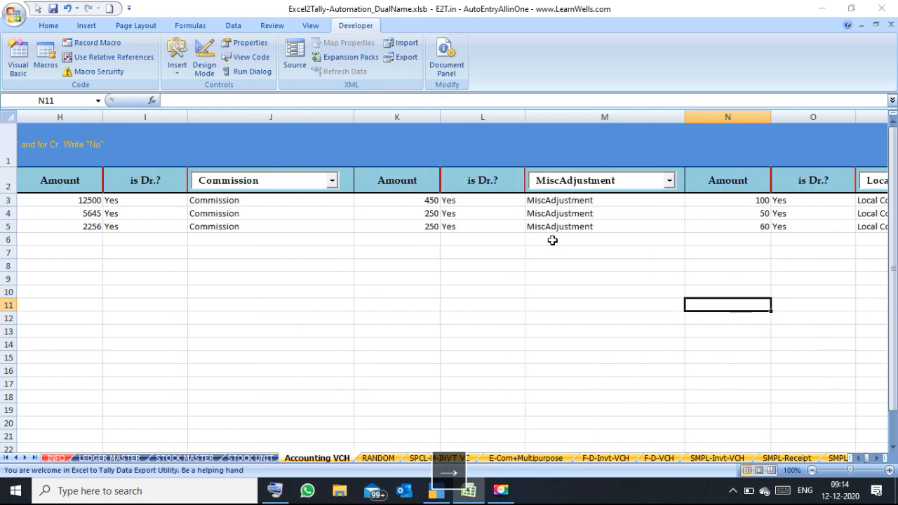
pyautogui.moveTo(504, 211); pyautogui.dragTo(503, 229)
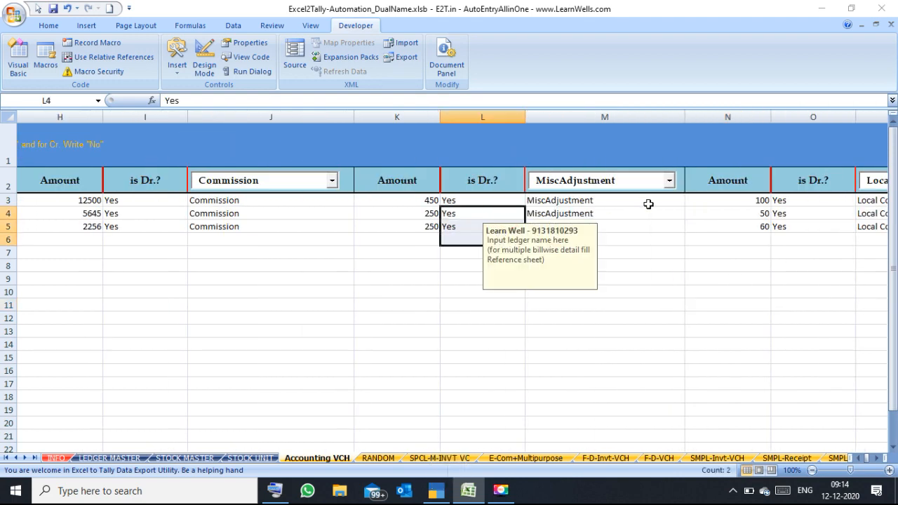
pyautogui.click(796, 223)
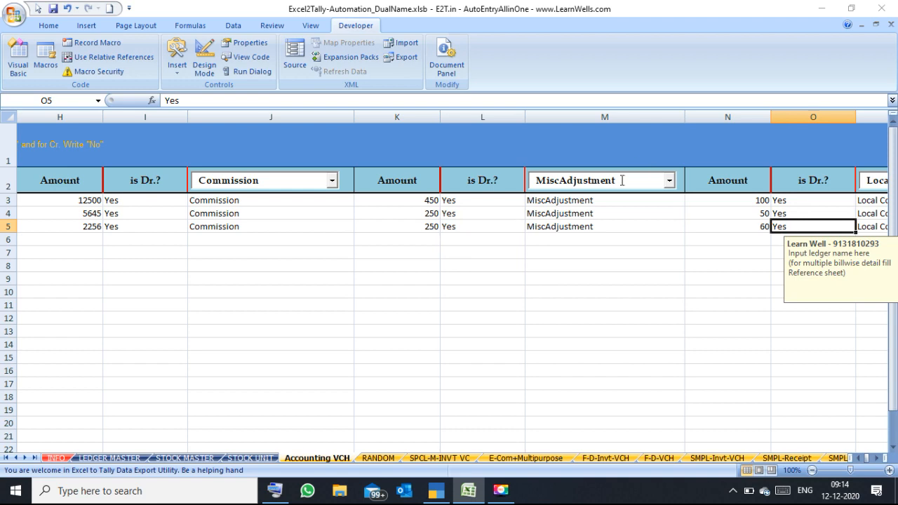
pyautogui.click(638, 228)
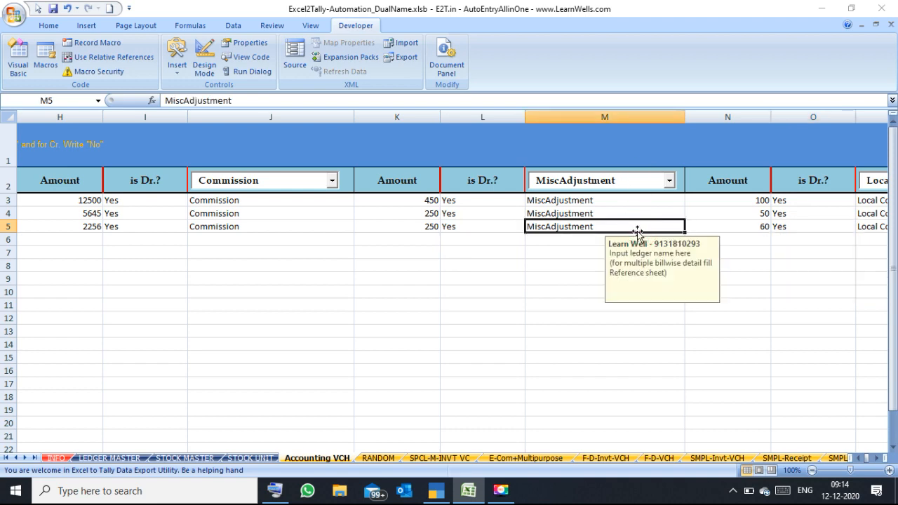
# Examine the further ledger, Amount and is Dr.? column groups out to column AB, and return to the sheet's first columns
pyautogui.press('Right')
pyautogui.press('Right')
pyautogui.press('Right')
pyautogui.press('Right')
pyautogui.press('Right')
pyautogui.press('Right')
pyautogui.press('Right')
pyautogui.press('Right')
pyautogui.press('Right')
pyautogui.press('Right')
pyautogui.press('Right')
pyautogui.press('Right')
pyautogui.press('Right')
pyautogui.press('Right')
pyautogui.press('Right')
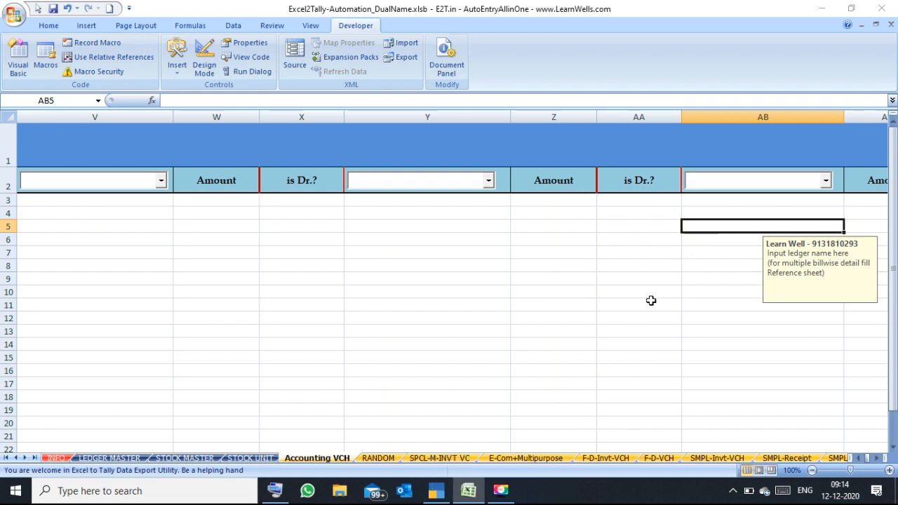
pyautogui.click(868, 459)
pyautogui.moveTo(869, 459); pyautogui.dragTo(857, 458)
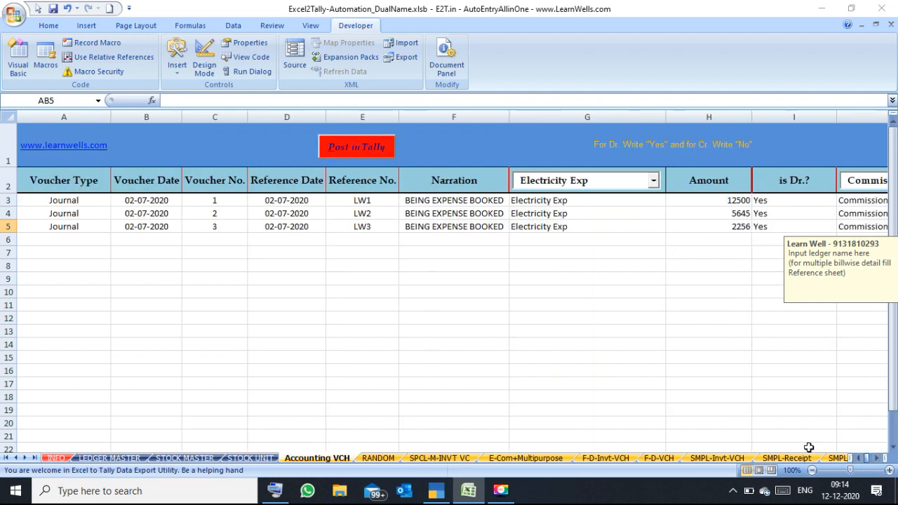
# Review the Voucher Type, Voucher Date, Voucher No., Reference Date, Reference No. and Narration columns of the journal entries
pyautogui.click(50, 203)
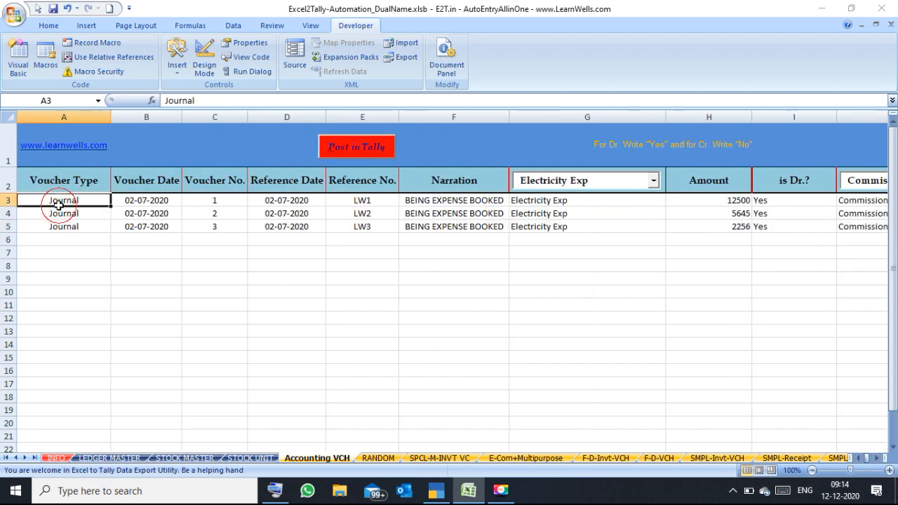
pyautogui.click(74, 225)
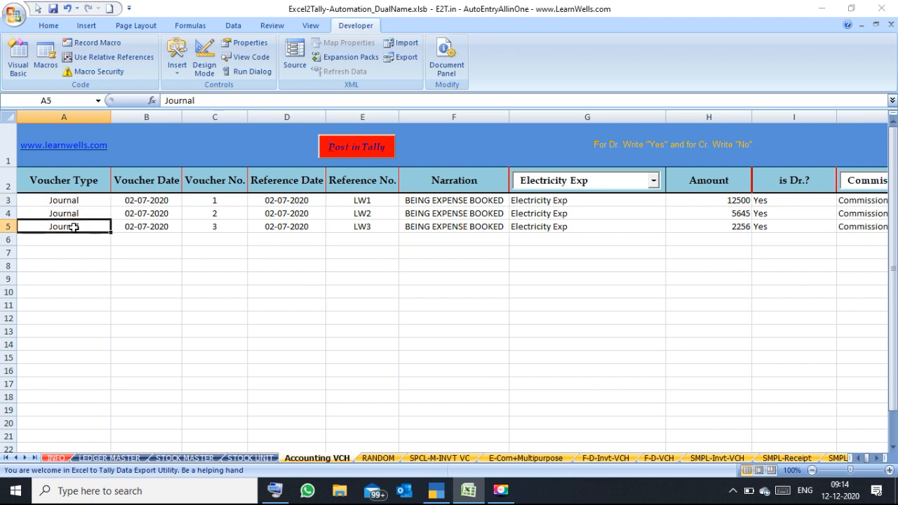
pyautogui.click(72, 248)
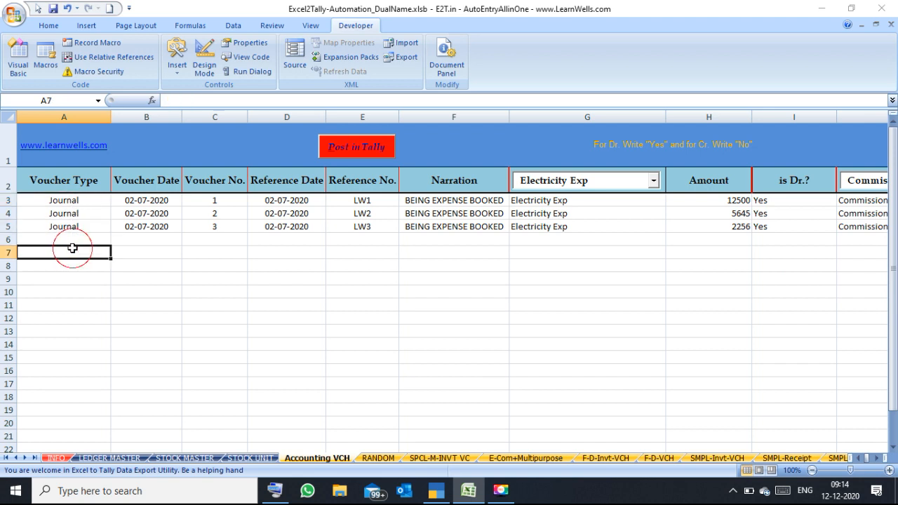
pyautogui.click(84, 203)
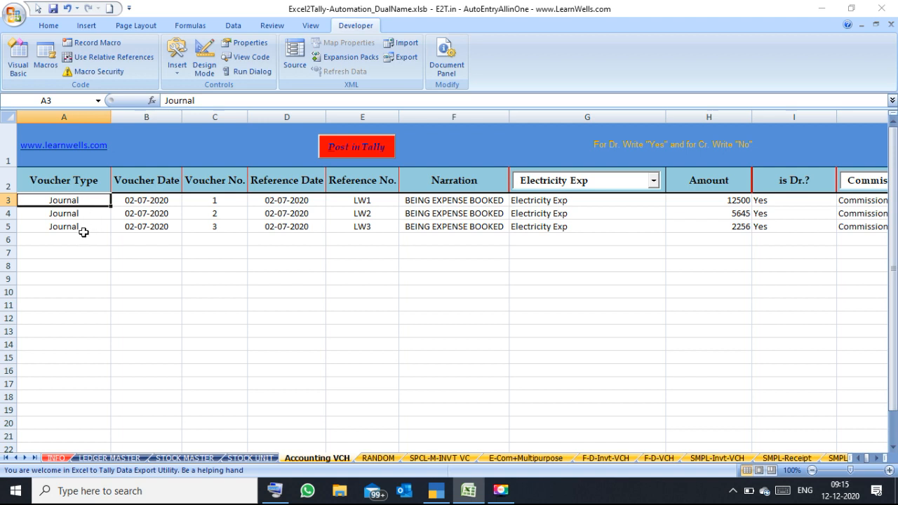
pyautogui.click(81, 241)
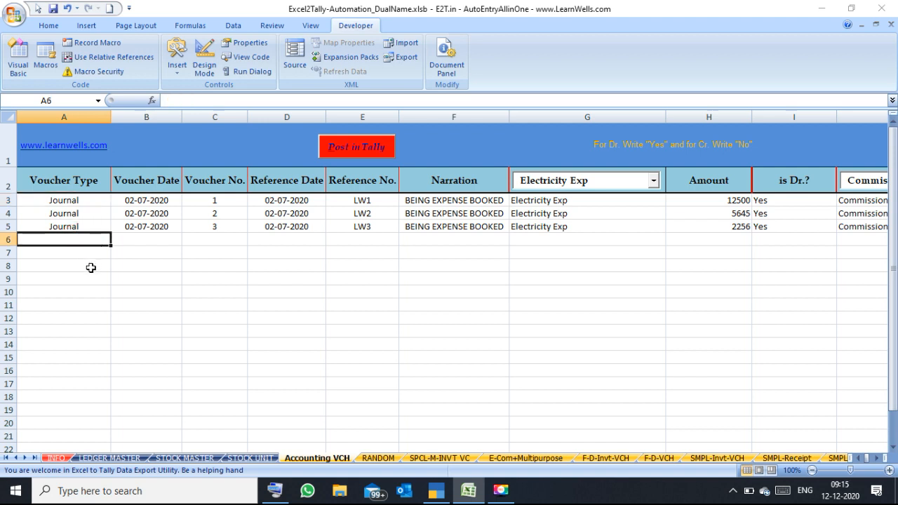
pyautogui.click(169, 257)
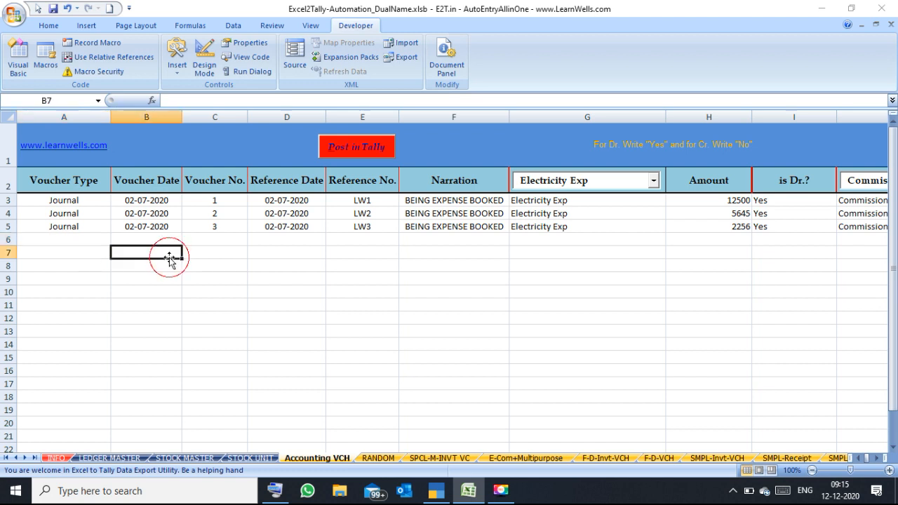
pyautogui.click(223, 237)
pyautogui.click(278, 227)
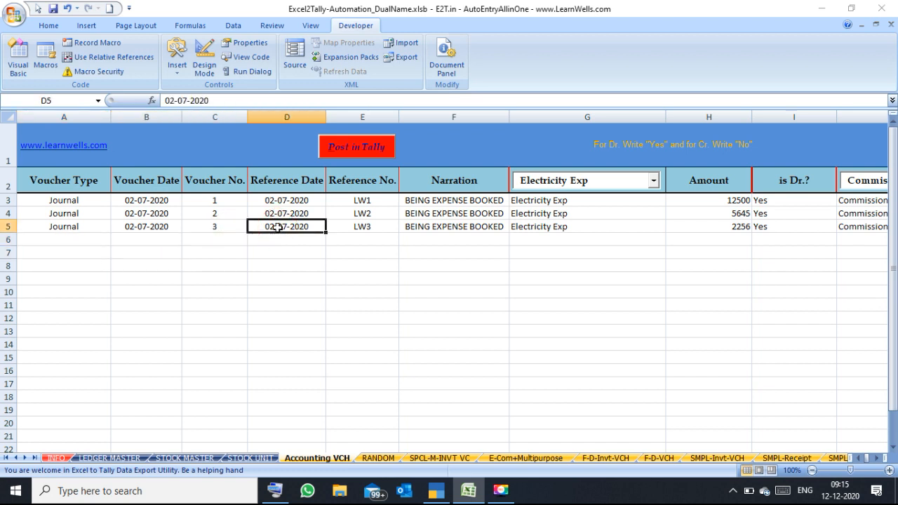
pyautogui.click(350, 229)
pyautogui.moveTo(379, 200); pyautogui.dragTo(375, 235)
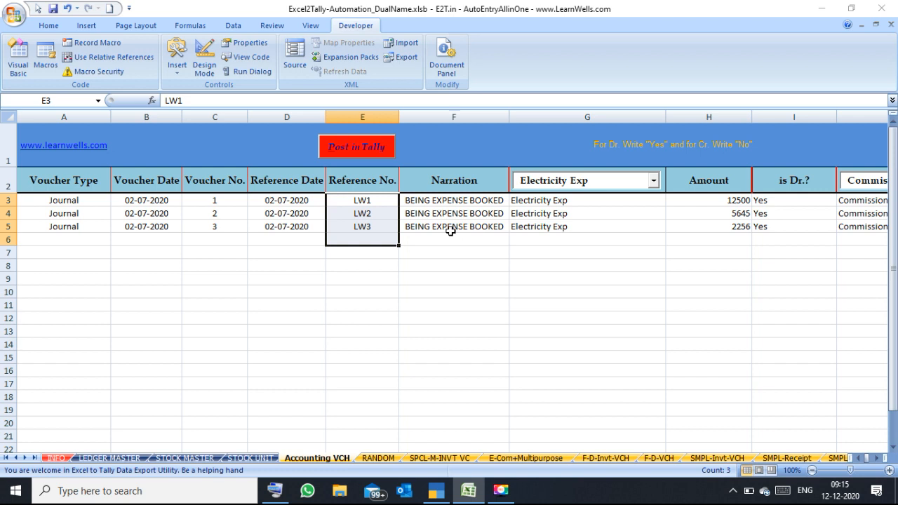
pyautogui.click(468, 261)
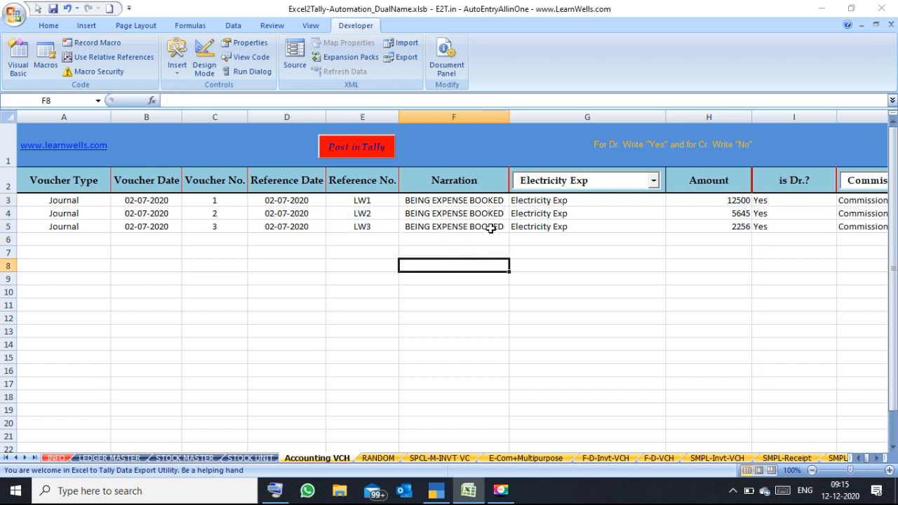
# Browse the ledger names available in the first ledger selector above the Electricity Exp entries, keeping the current choice
pyautogui.click(587, 227)
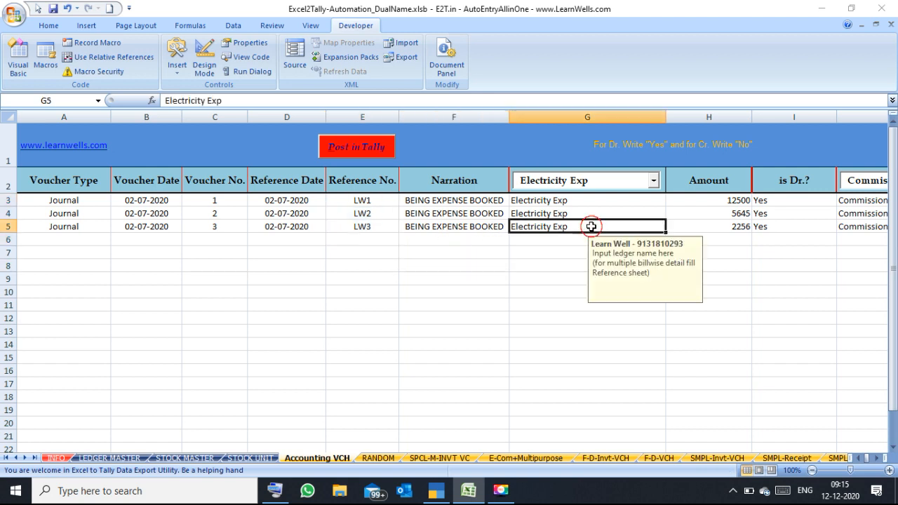
pyautogui.click(623, 184)
pyautogui.click(654, 181)
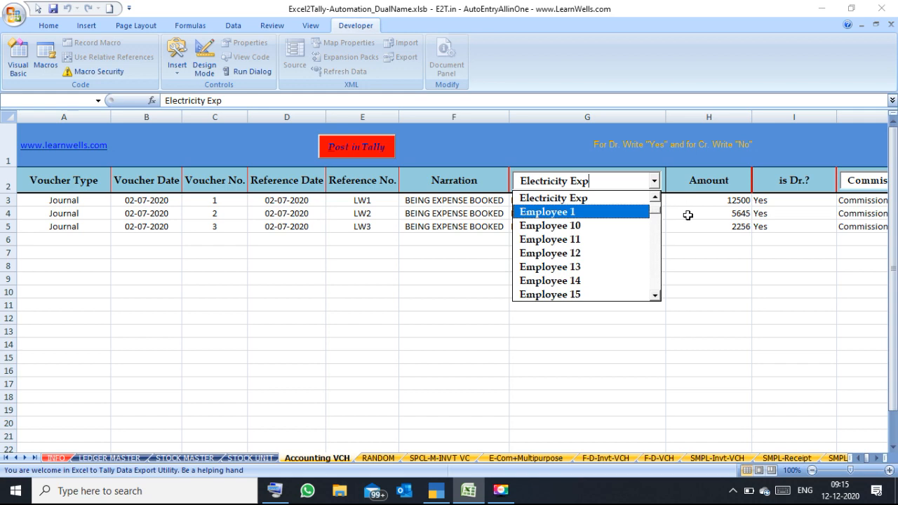
pyautogui.moveTo(653, 210); pyautogui.dragTo(656, 241)
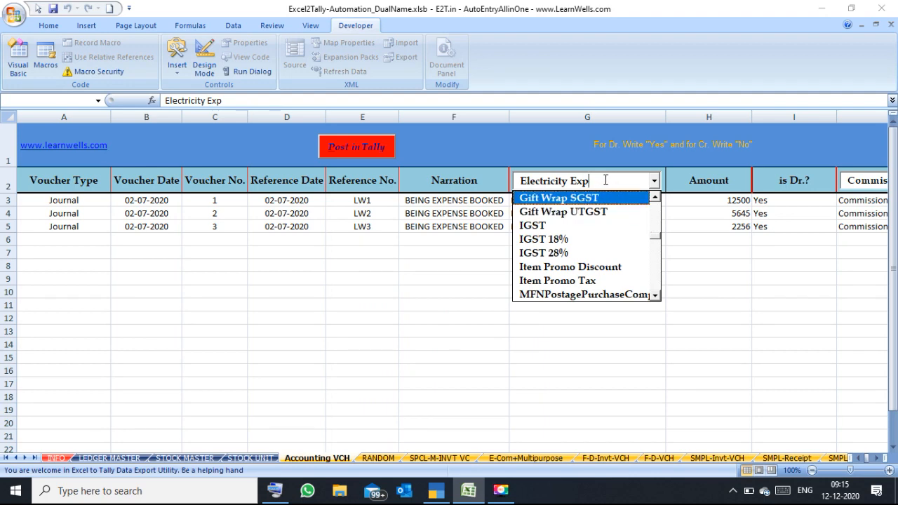
pyautogui.click(724, 238)
pyautogui.click(589, 234)
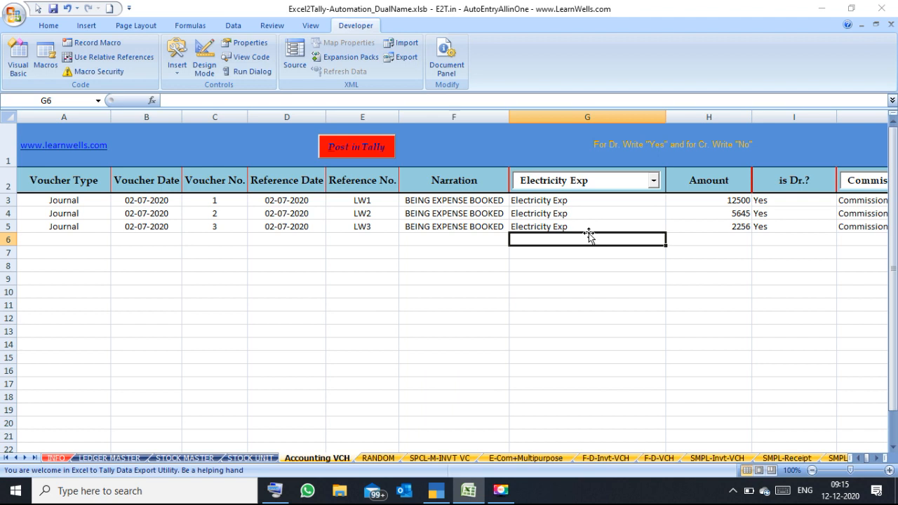
# Examine the Amount and is Dr.? values that belong to the Electricity Exp ledger entries in rows 3 to 5
pyautogui.press('Right')
pyautogui.press('Right')
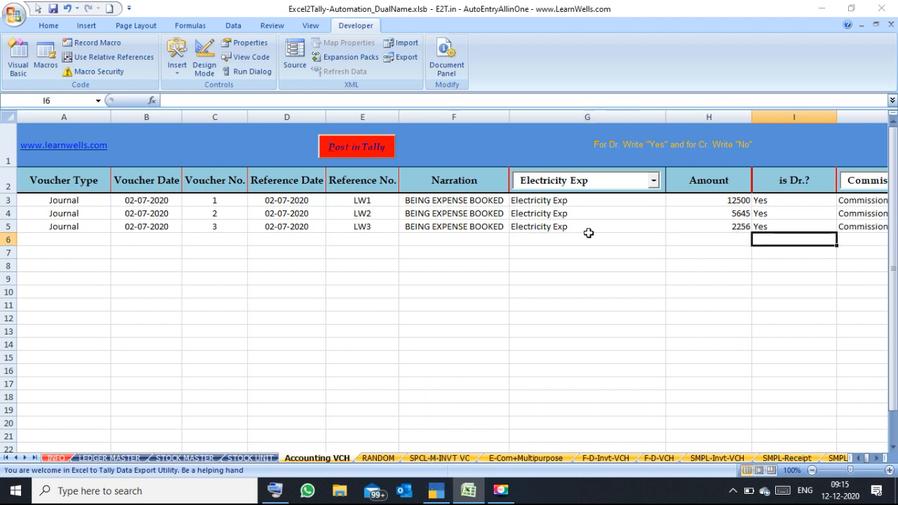
pyautogui.press('Right')
pyautogui.press('Right')
pyautogui.click(554, 204)
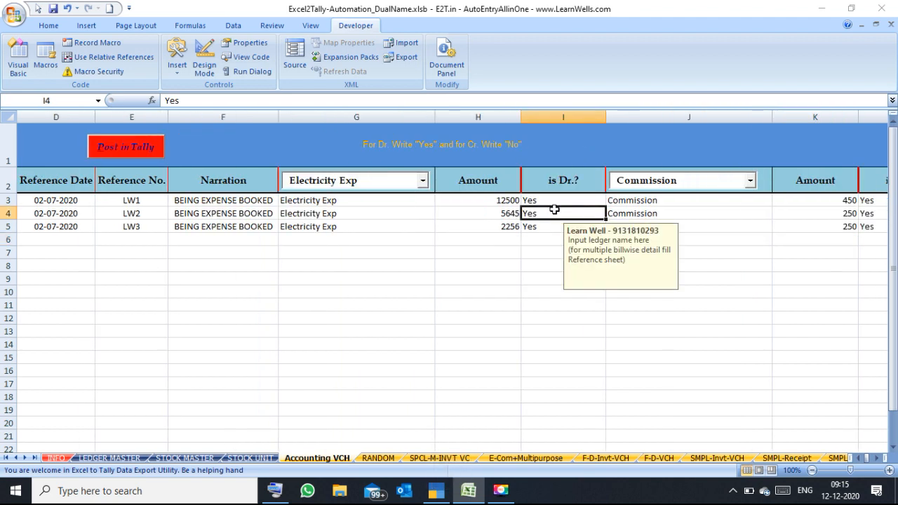
pyautogui.click(424, 202)
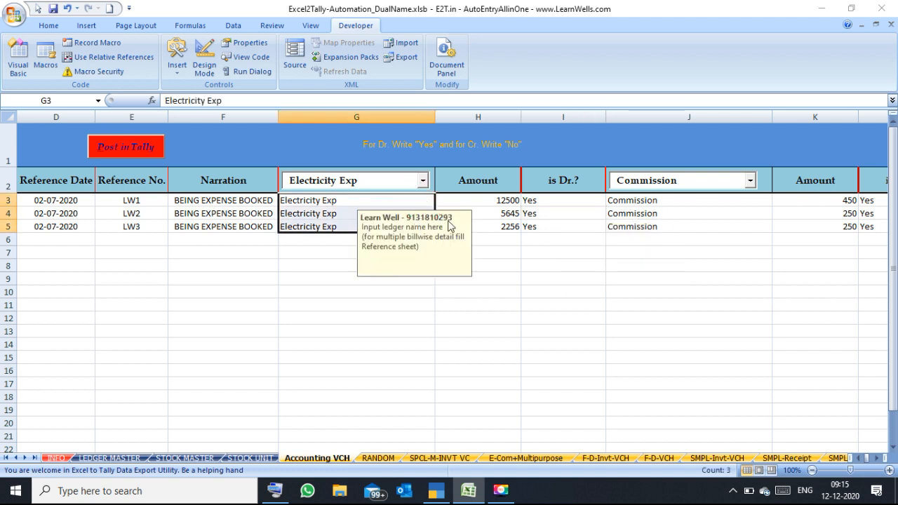
pyautogui.moveTo(536, 214); pyautogui.dragTo(538, 234)
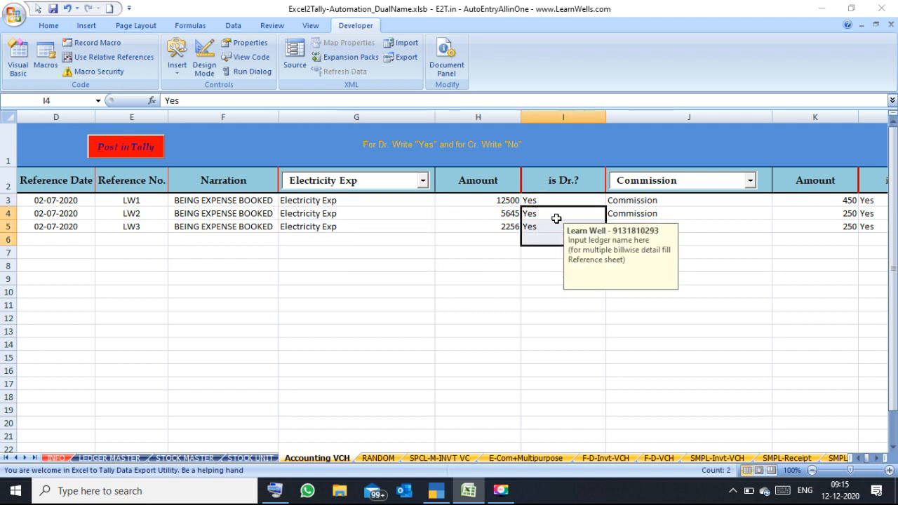
pyautogui.click(501, 211)
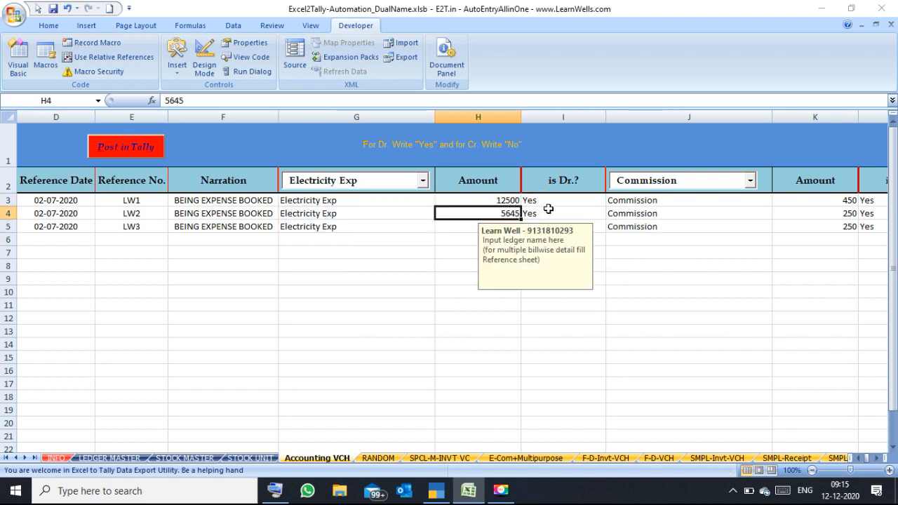
pyautogui.click(554, 210)
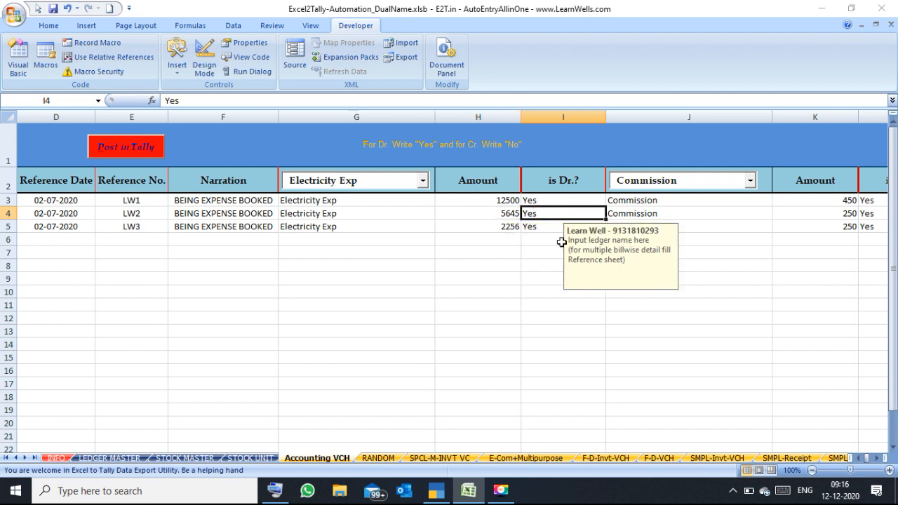
pyautogui.click(335, 251)
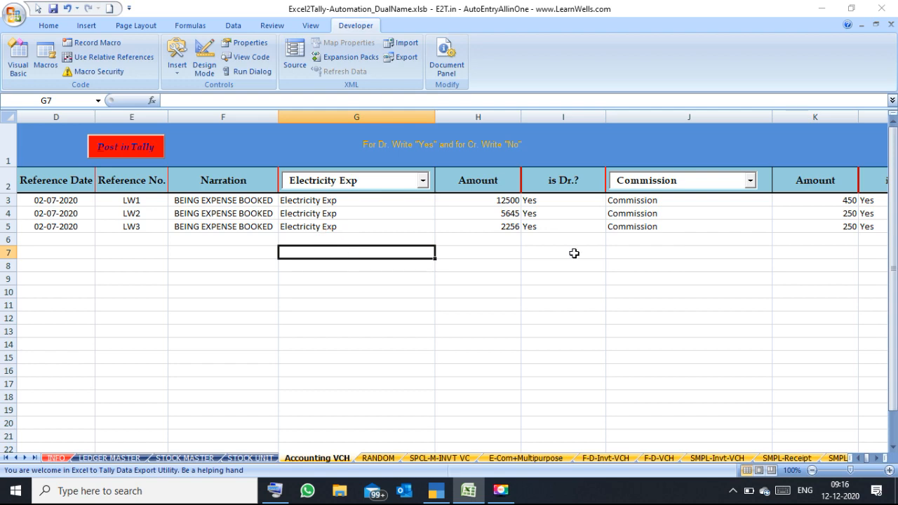
pyautogui.click(536, 240)
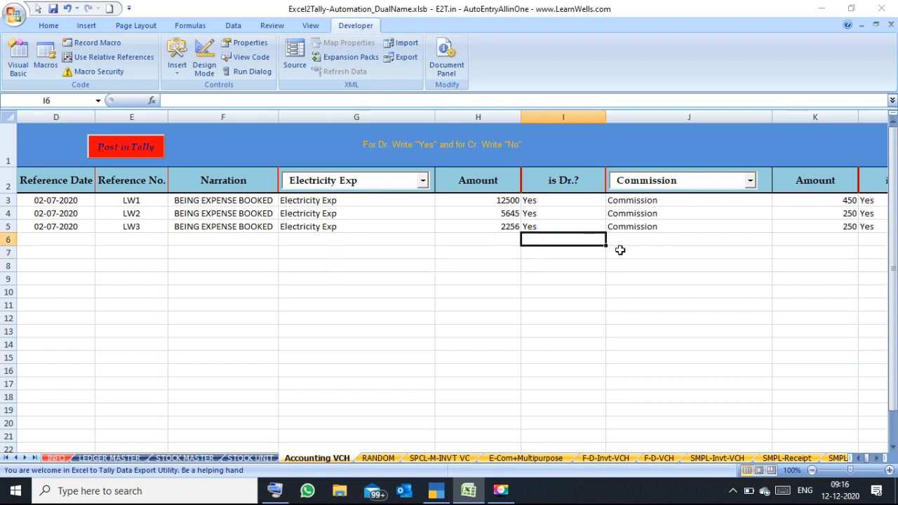
# Examine the Commission, MiscAdjustment, Local Conve. and Telephone Expenses ledgers with their Amount and is Dr.? columns
pyautogui.press('Right')
pyautogui.press('Right')
pyautogui.press('Right')
pyautogui.press('Right')
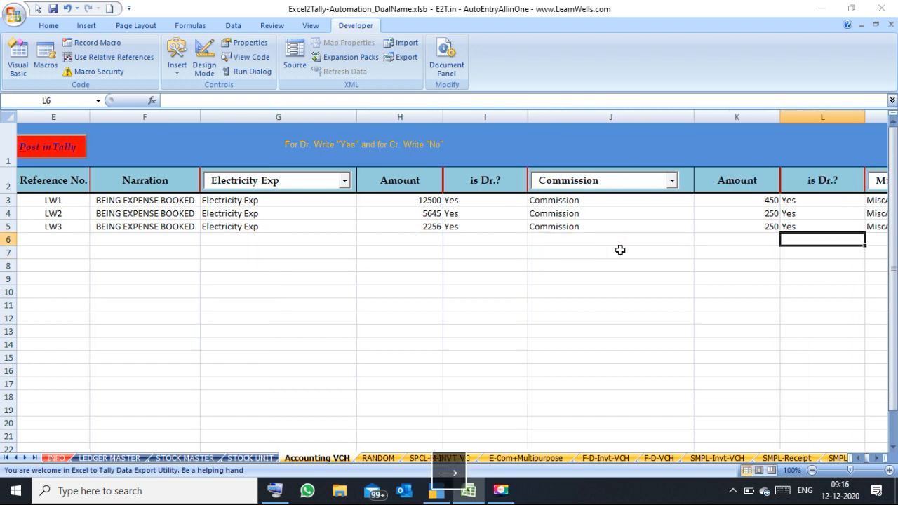
pyautogui.press('Right')
pyautogui.press('Right')
pyautogui.press('Right')
pyautogui.press('Right')
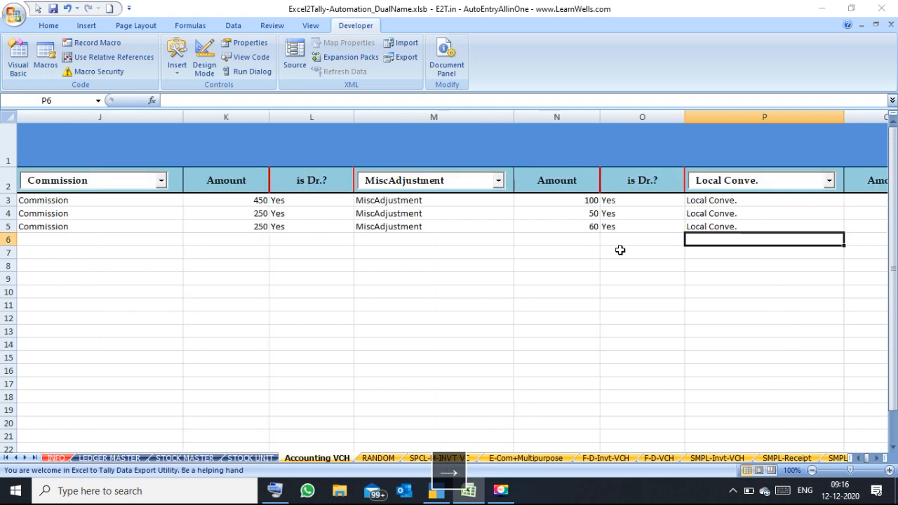
pyautogui.press('Right')
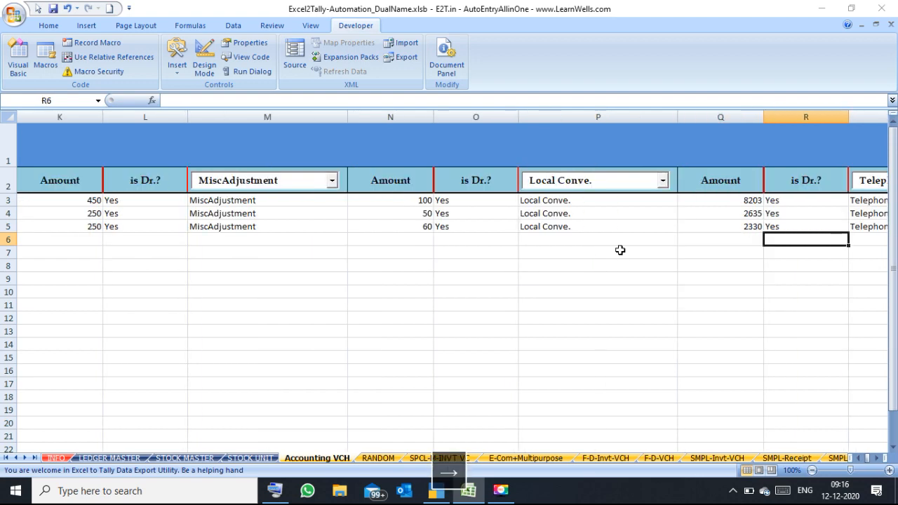
pyautogui.press('Right')
pyautogui.press('Right')
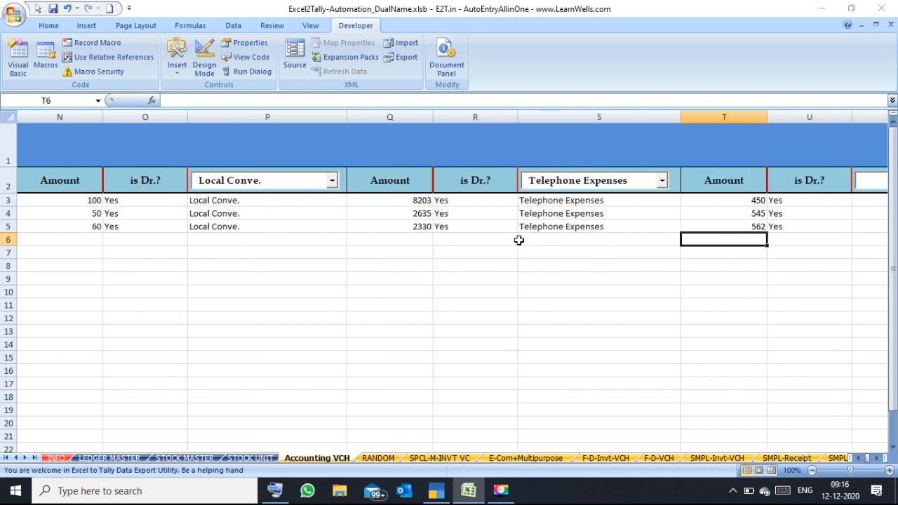
pyautogui.click(515, 241)
pyautogui.press('Right')
pyautogui.press('Right')
pyautogui.press('Right')
pyautogui.press('Right')
pyautogui.press('Right')
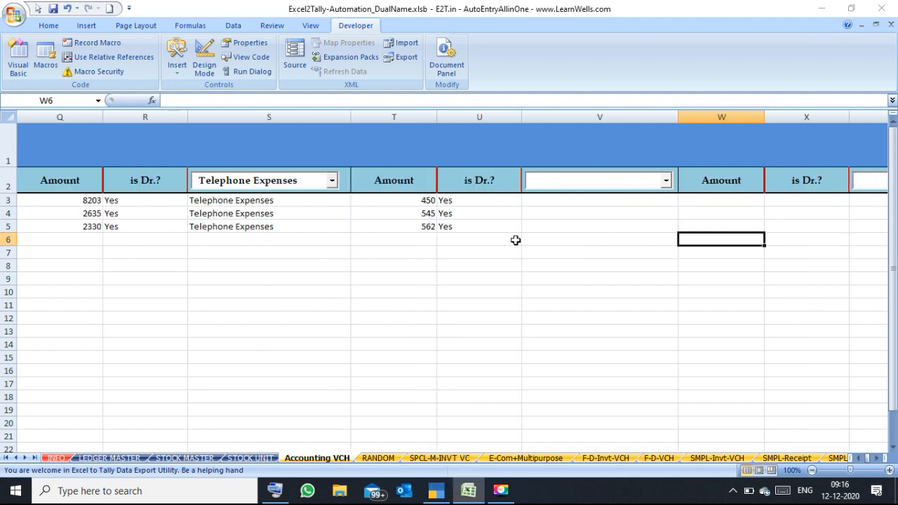
pyautogui.click(468, 229)
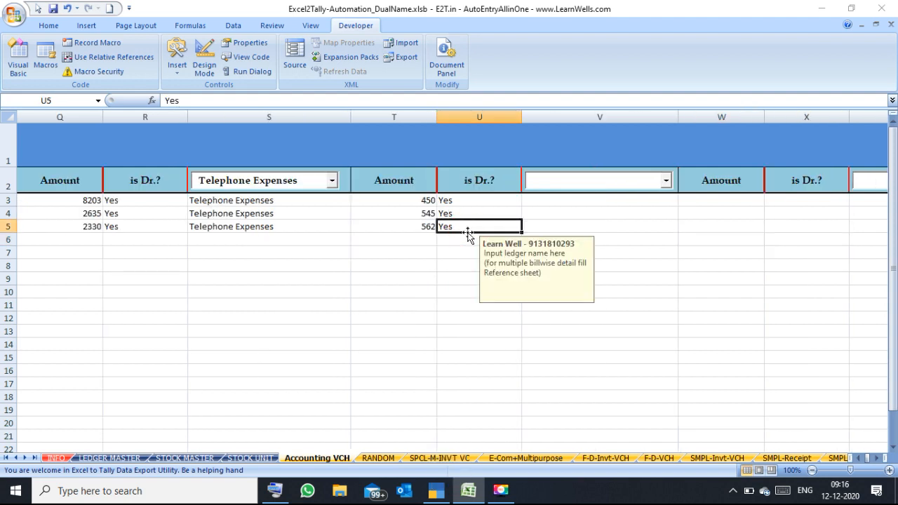
# Choose Gift Wrap Promo Discount in the column V ledger selector and fill it into the voucher entries in rows 3 to 5
pyautogui.click(601, 225)
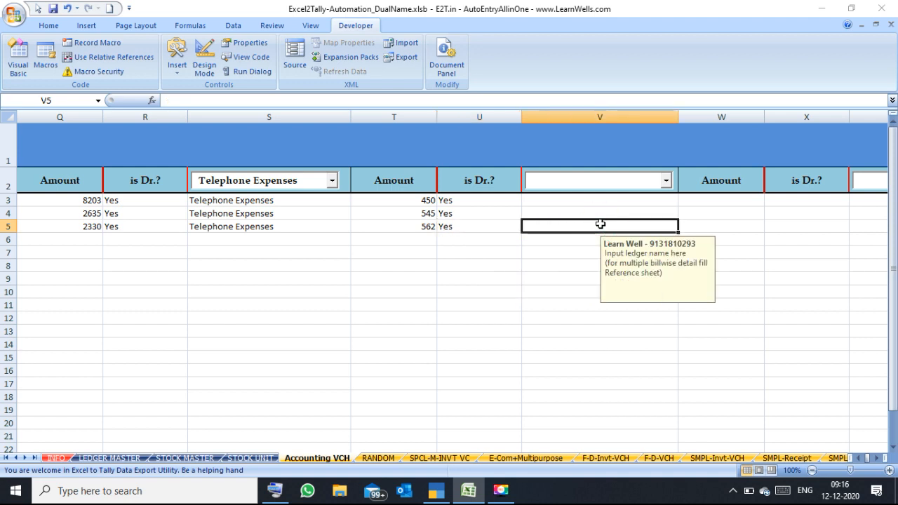
pyautogui.click(620, 187)
pyautogui.click(667, 182)
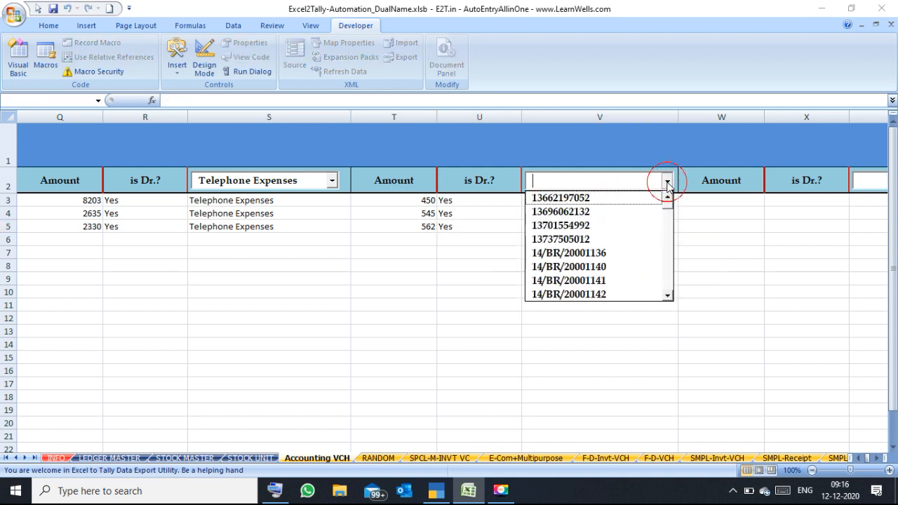
pyautogui.moveTo(669, 211); pyautogui.dragTo(669, 252)
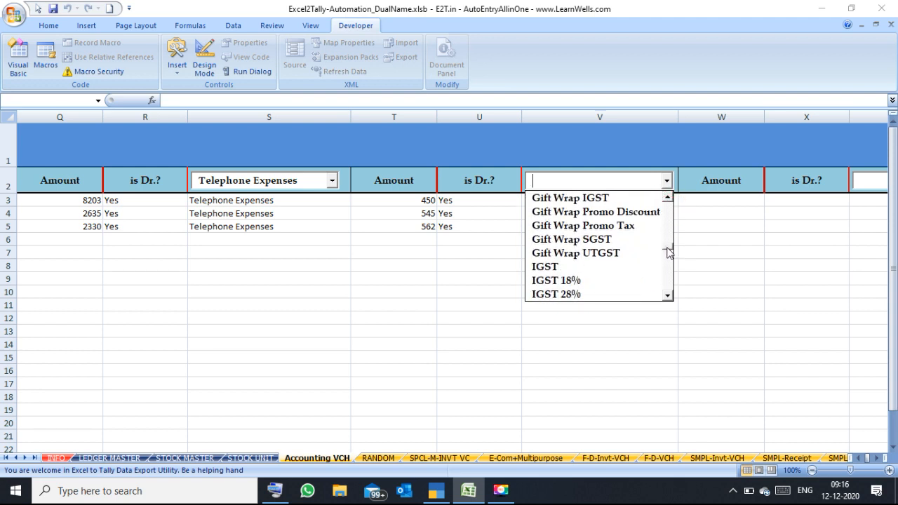
pyautogui.click(635, 211)
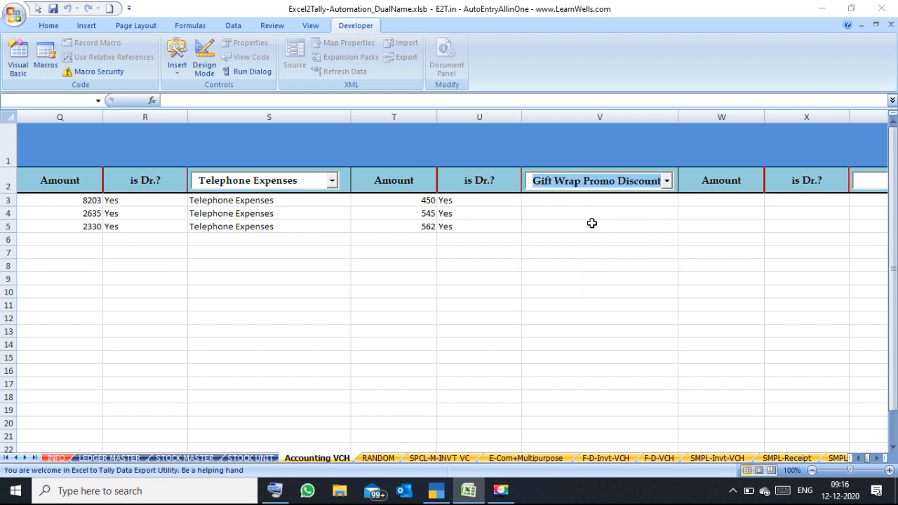
pyautogui.press('Tab')
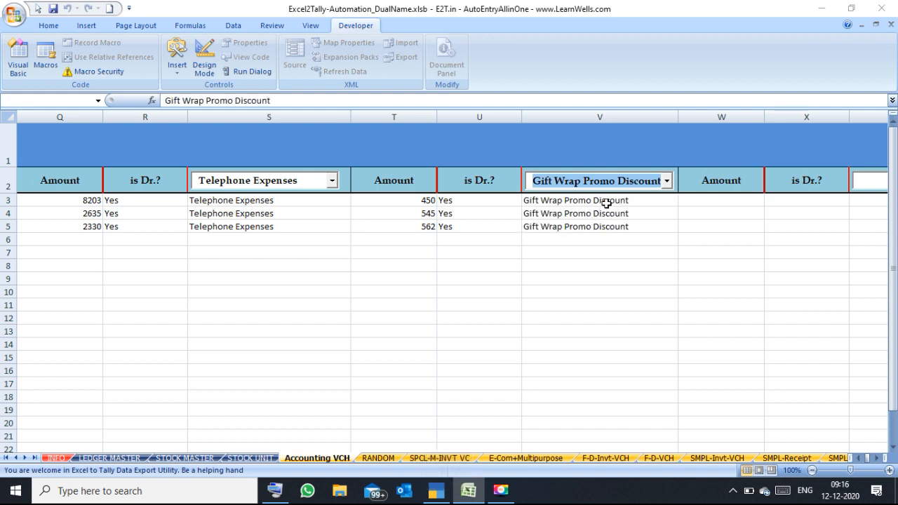
# Copy the Gift Wrap Promo Discount ledger name from V3 over cells V3 to V5
pyautogui.click(602, 202)
pyautogui.hotkey('ctrl', 'c')
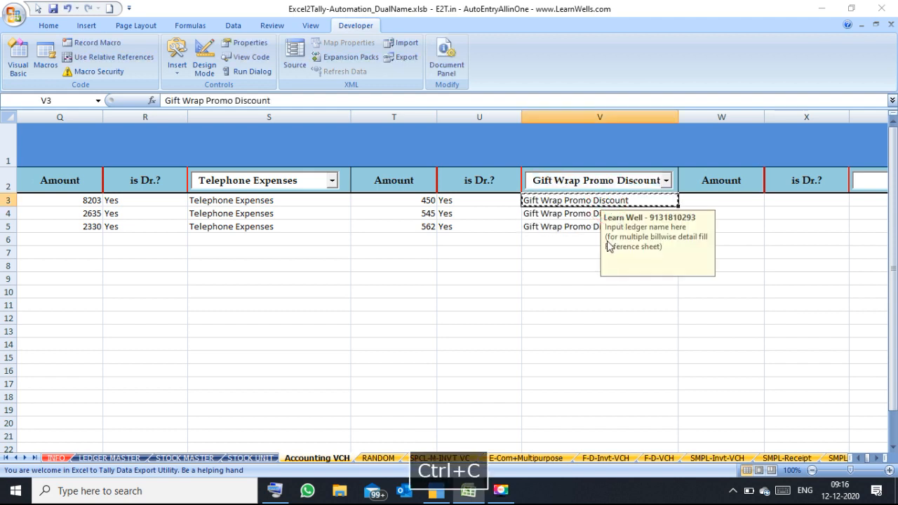
pyautogui.hotkey('shift', 'Down')
pyautogui.hotkey('shift', 'Down')
pyautogui.hotkey('ctrl', 'v')
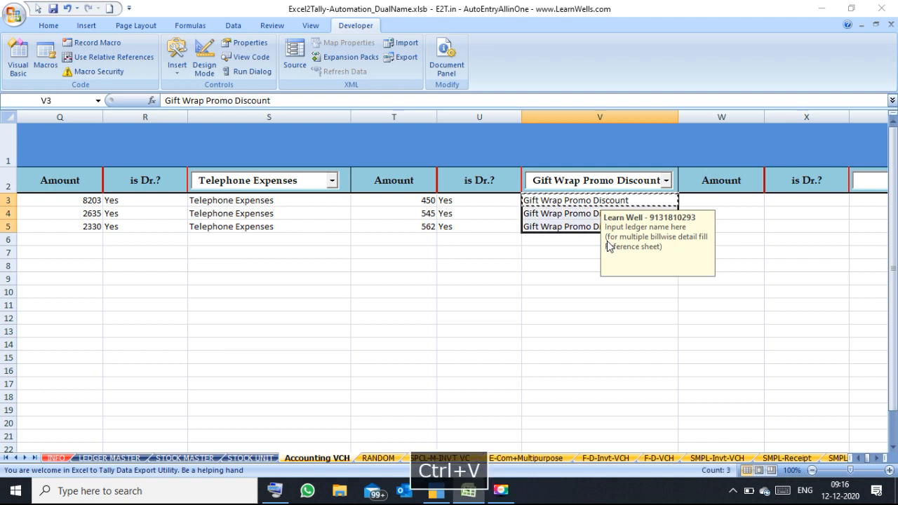
# Enter the Gift Wrap Promo Discount amounts 5545, 55621 and 555 in cells W3 to W5
pyautogui.click(697, 201)
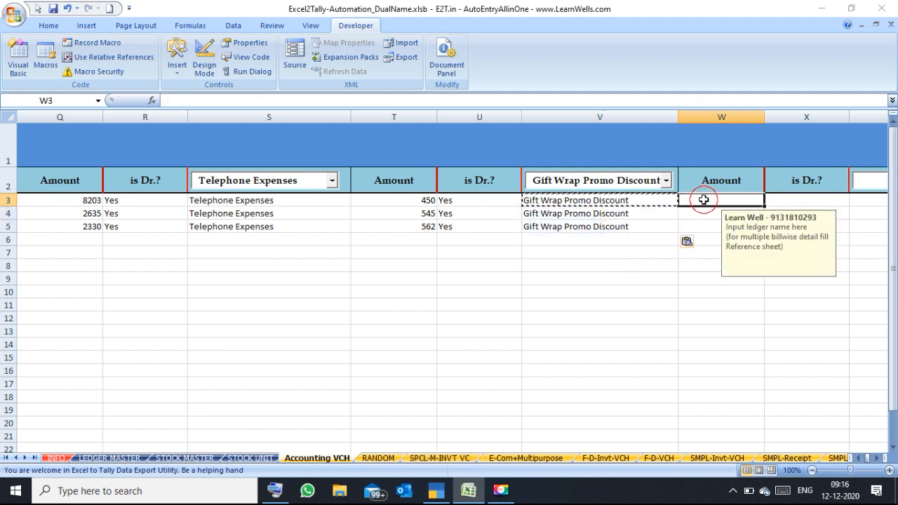
pyautogui.write('5545')
pyautogui.press('Return')
pyautogui.write('55621')
pyautogui.press('Return')
pyautogui.write('5')
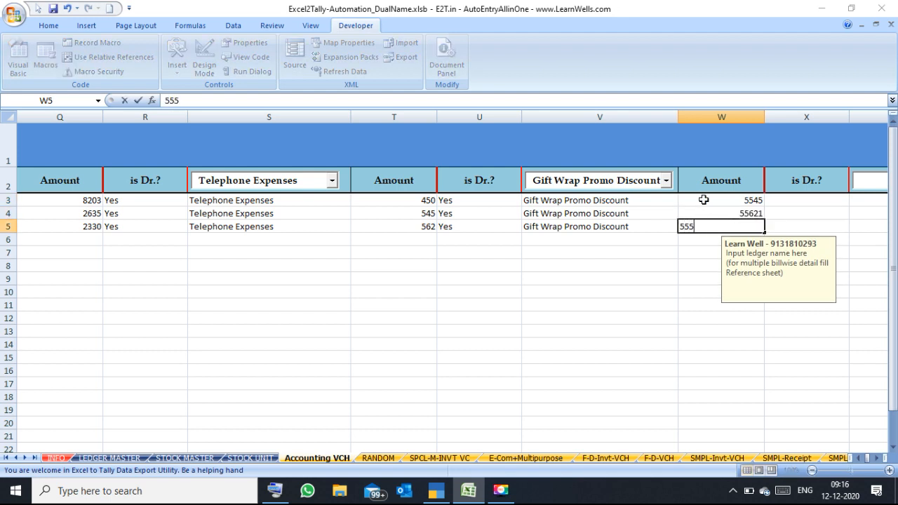
pyautogui.write('55')
pyautogui.press('Return')
# Mark the Gift Wrap Promo Discount entries as debit by copying Yes from U3 to U5 into cells X3 to X5
pyautogui.click(807, 203)
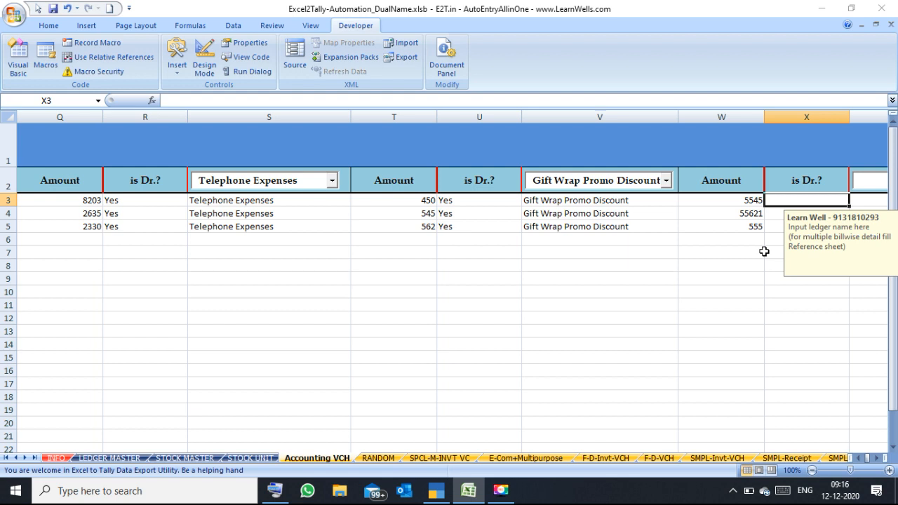
pyautogui.write('Yes')
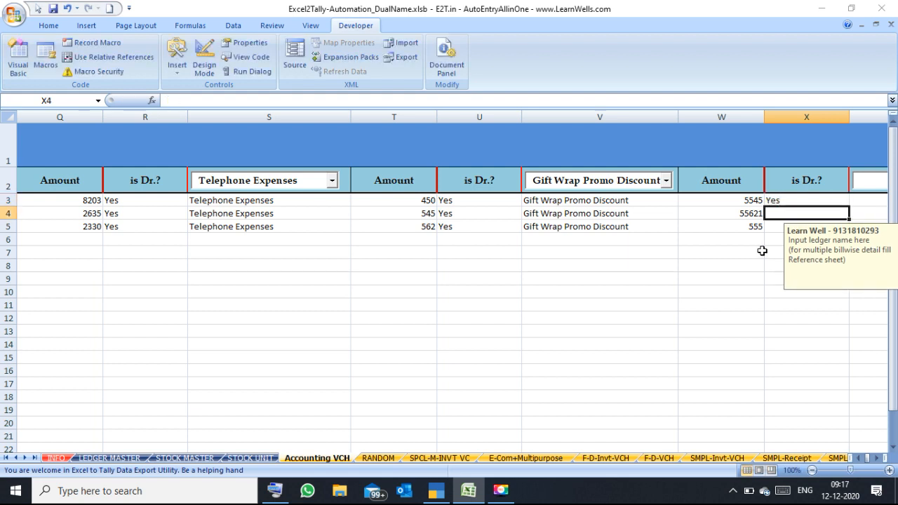
pyautogui.click(785, 200)
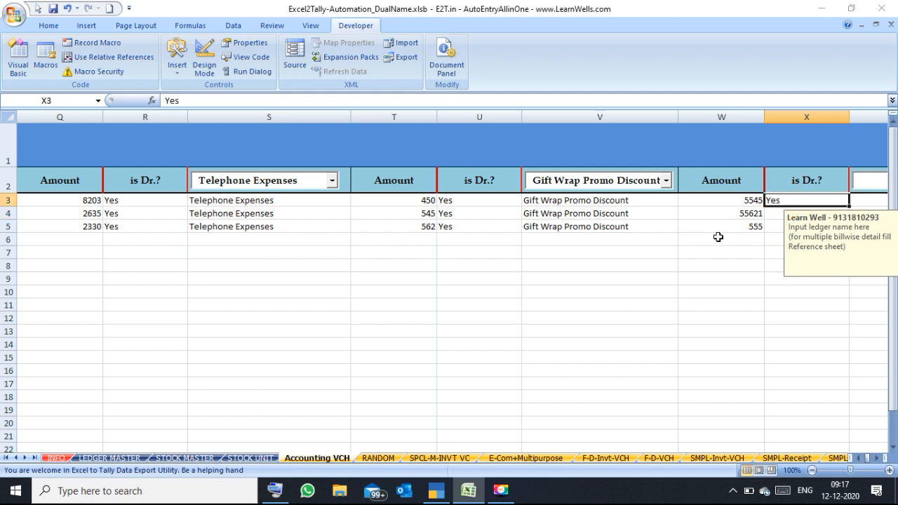
pyautogui.moveTo(475, 196); pyautogui.dragTo(467, 226)
pyautogui.hotkey('ctrl', 'c')
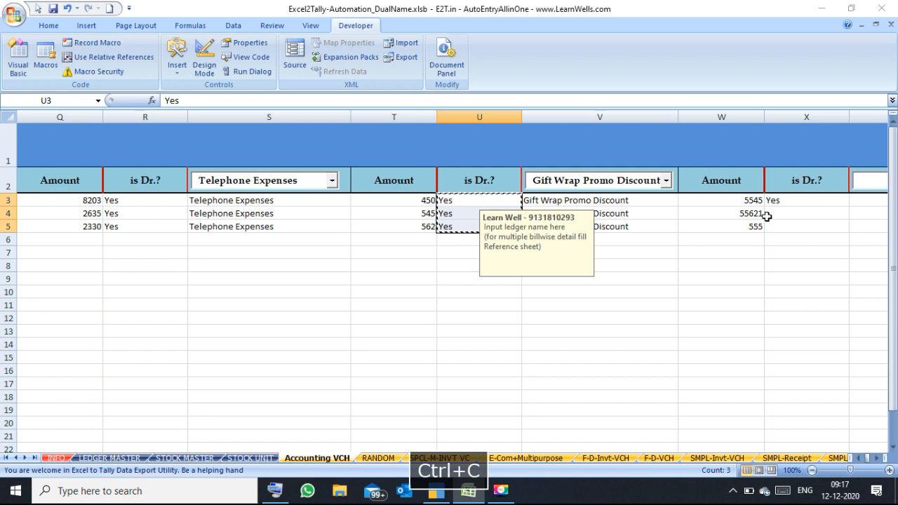
pyautogui.click(781, 201)
pyautogui.hotkey('ctrl', 'v')
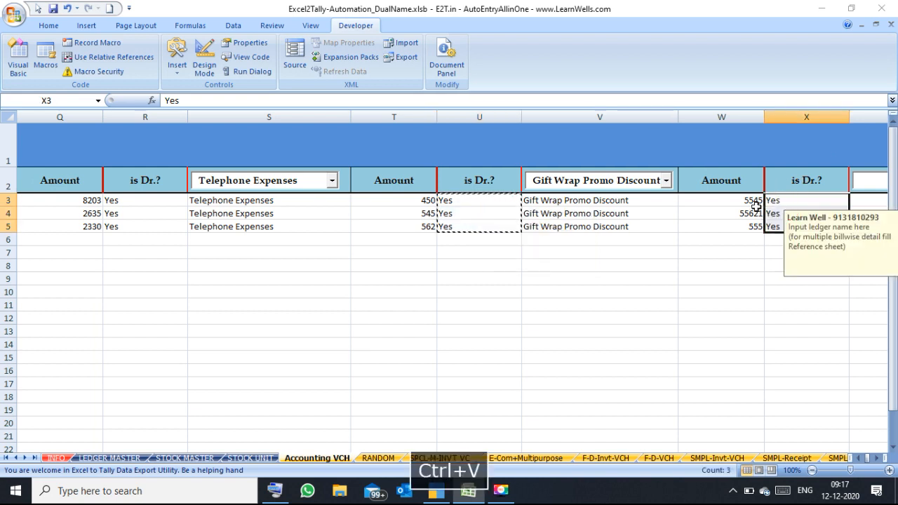
# Search the empty ledger selector above column Y for a ledger starting with Ta
pyautogui.click(704, 228)
pyautogui.press('Right')
pyautogui.press('Right')
pyautogui.press('Right')
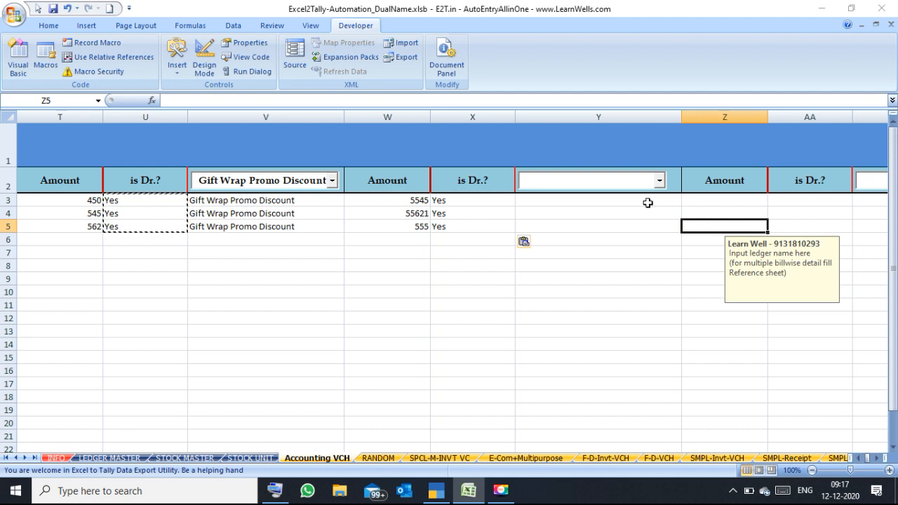
pyautogui.click(627, 201)
pyautogui.click(609, 183)
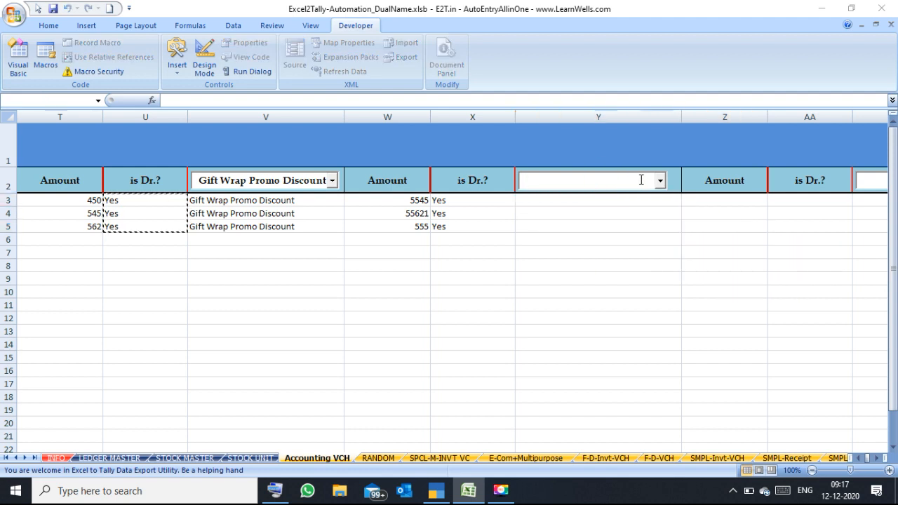
pyautogui.click(660, 182)
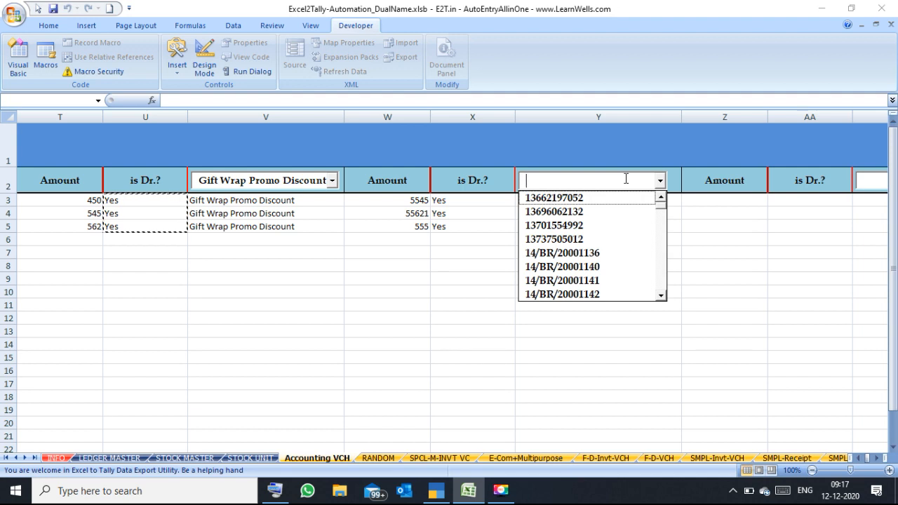
pyautogui.write('Ta')
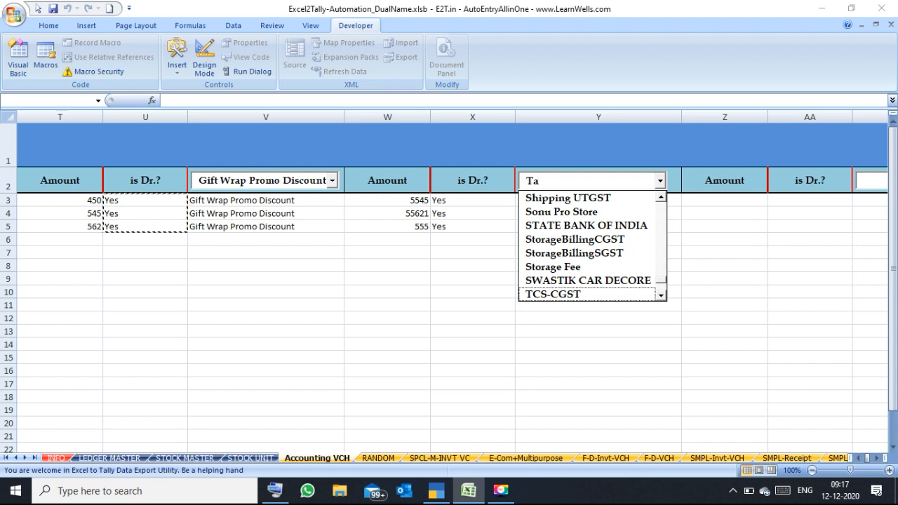
pyautogui.press('BackSpace')
pyautogui.write('a')
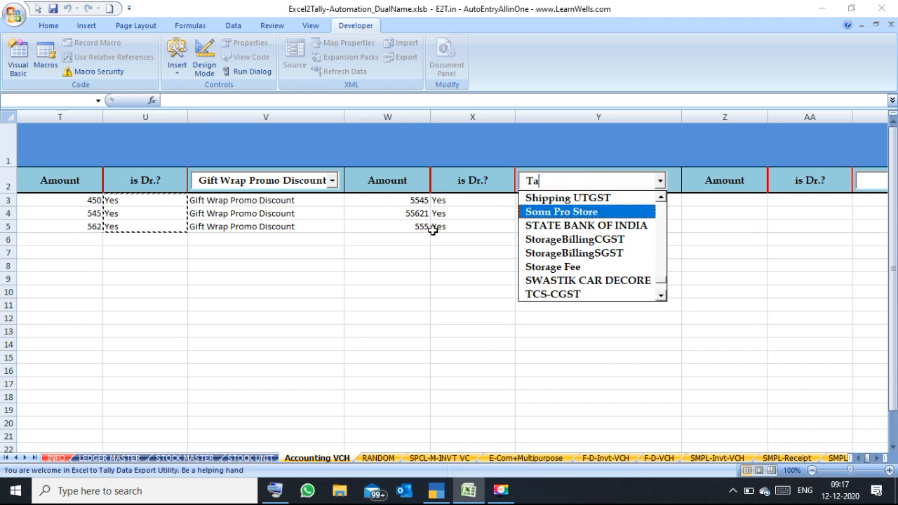
pyautogui.click(452, 240)
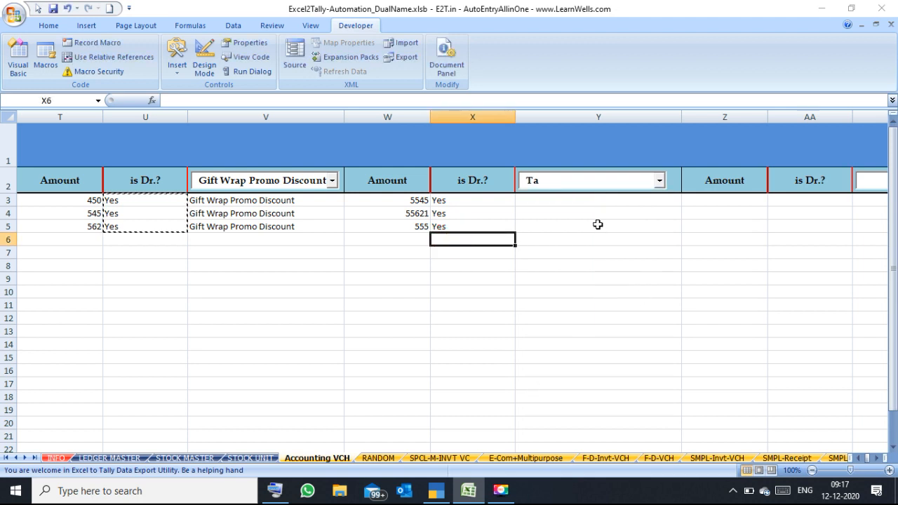
# Clear the text Ta from the column Y ledger selector
pyautogui.click(572, 184)
pyautogui.press('BackSpace')
pyautogui.press('BackSpace')
pyautogui.press('BackSpace')
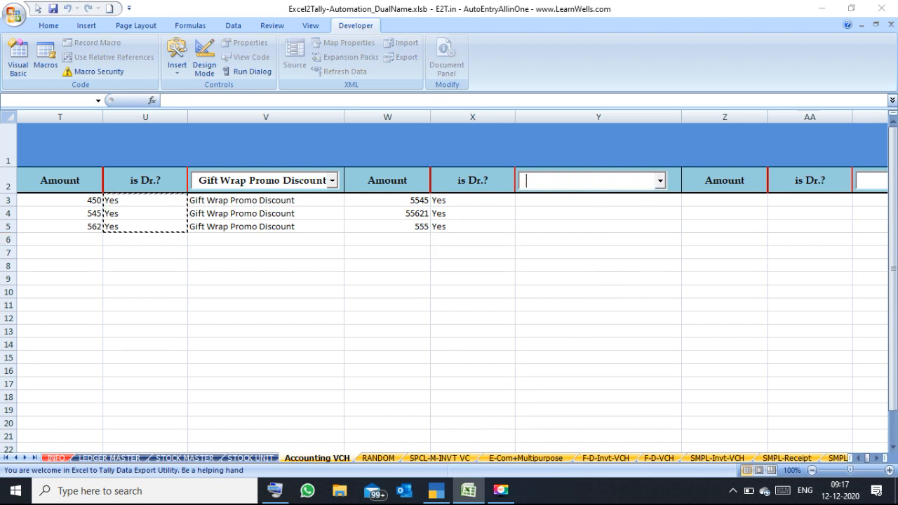
pyautogui.click(539, 246)
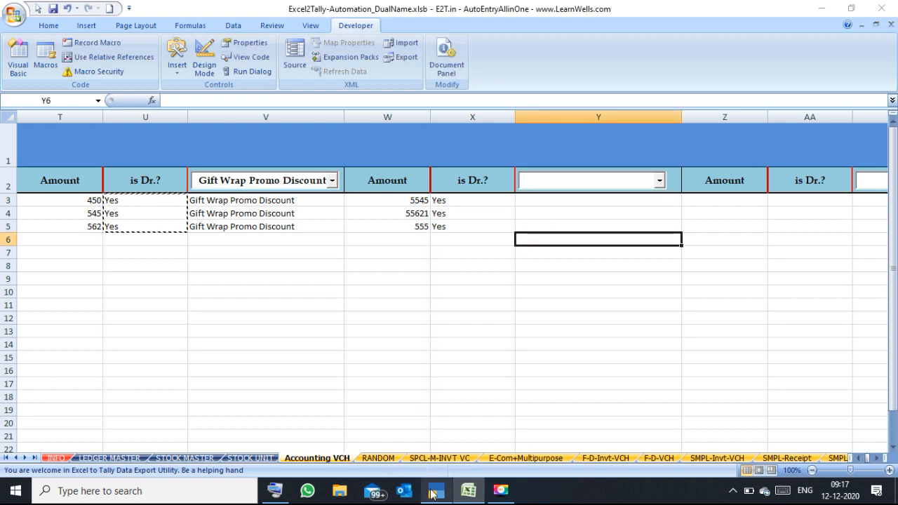
# Switch to TallyPrime and create a ledger named TA under Indirect Expenses, accepting the default details
pyautogui.moveTo(435, 491)
pyautogui.click(430, 455)
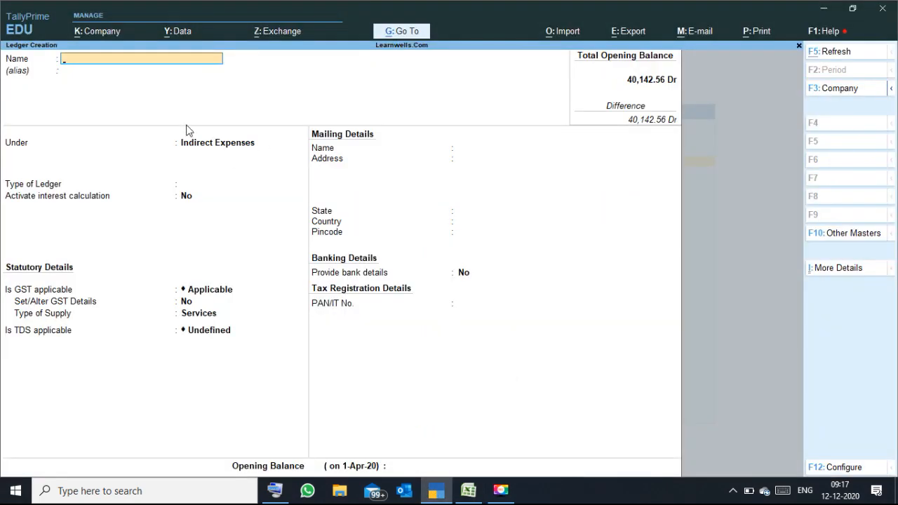
pyautogui.press('capslock')
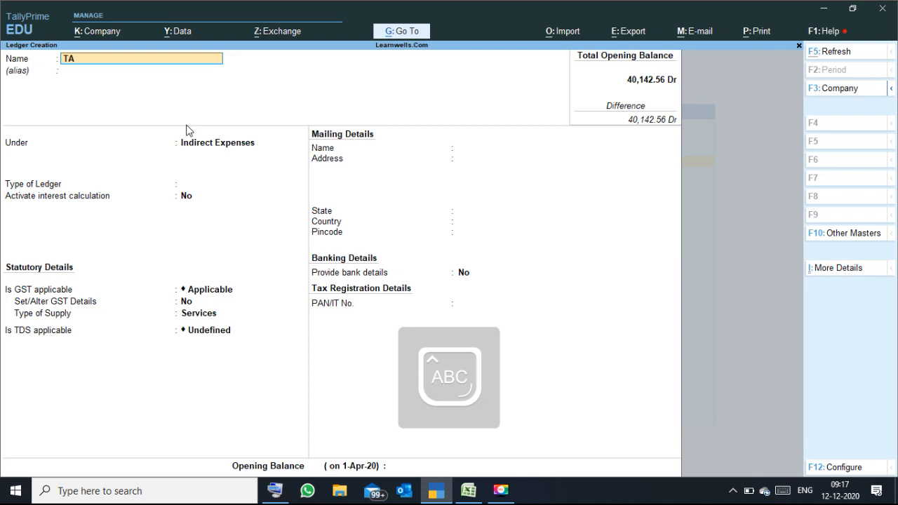
pyautogui.press('Return')
pyautogui.press('Return')
pyautogui.press('Return')
pyautogui.press('Return')
pyautogui.press('Return')
pyautogui.press('Return')
pyautogui.press('Return')
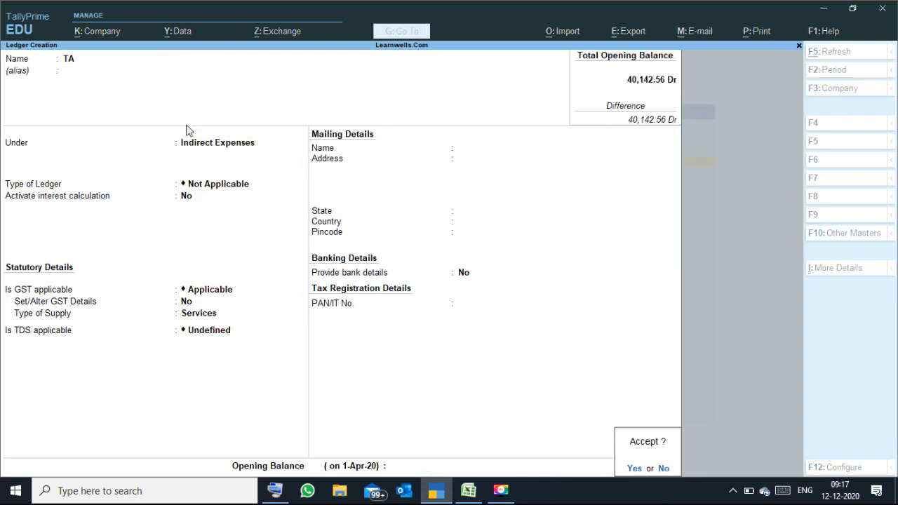
pyautogui.press('Return')
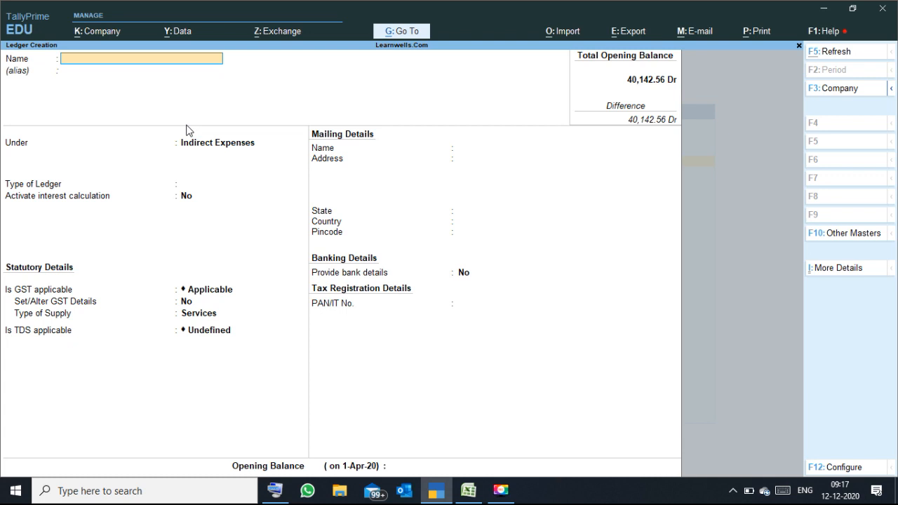
# Return to the Excel workbook, pick the TA ledger in the column Y selector and fill it into rows 3 to 5
pyautogui.click(469, 492)
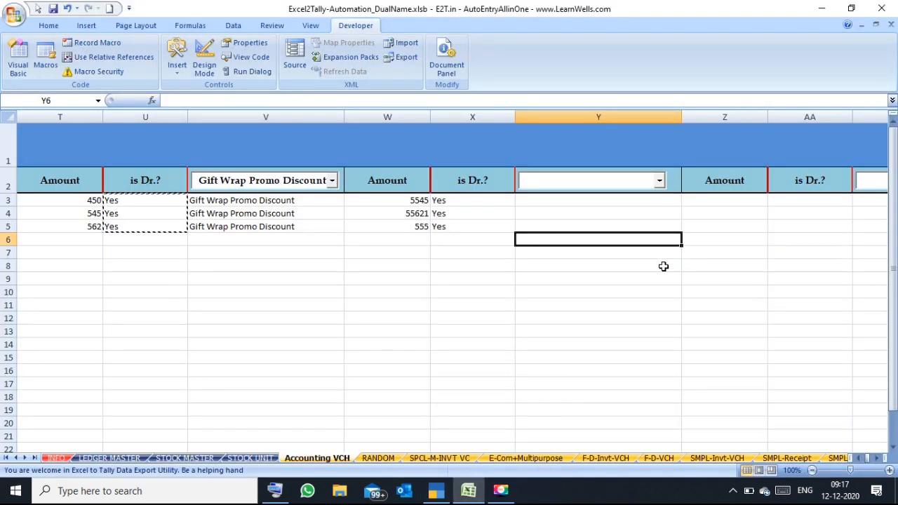
pyautogui.click(588, 183)
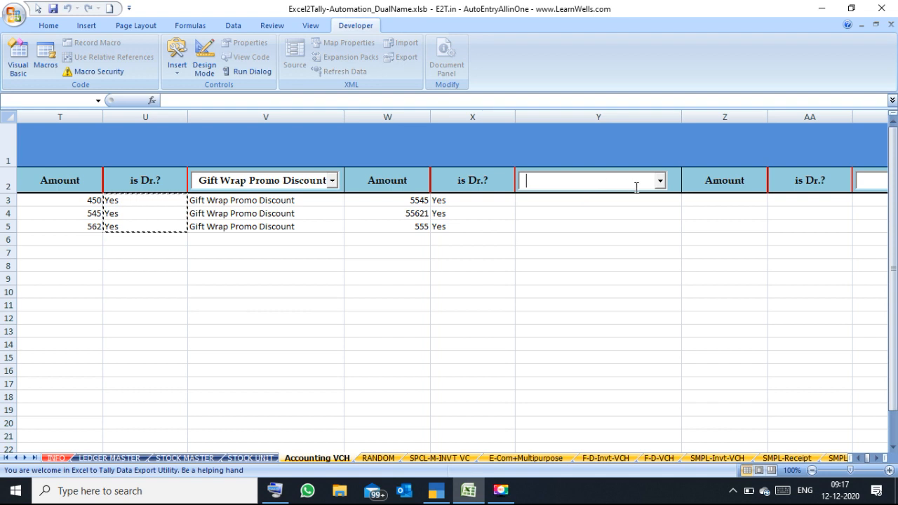
pyautogui.click(642, 213)
pyautogui.click(661, 182)
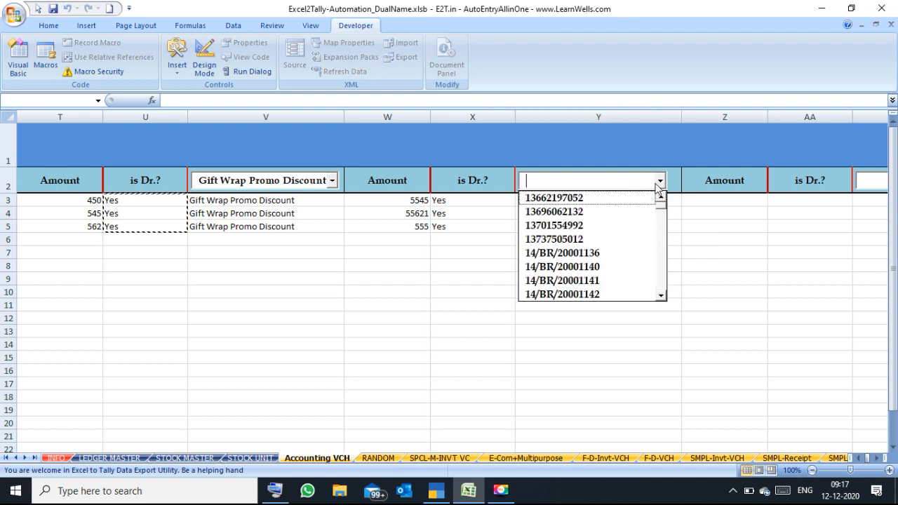
pyautogui.click(634, 185)
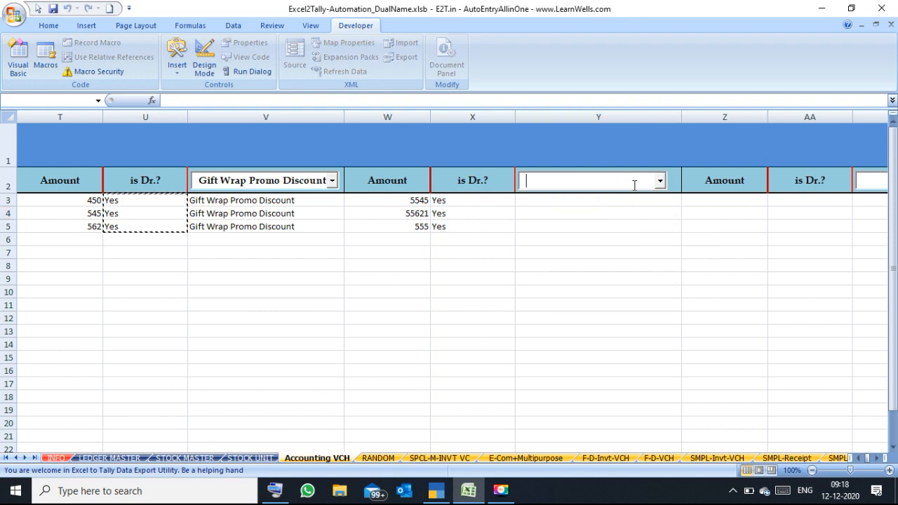
pyautogui.write('TA')
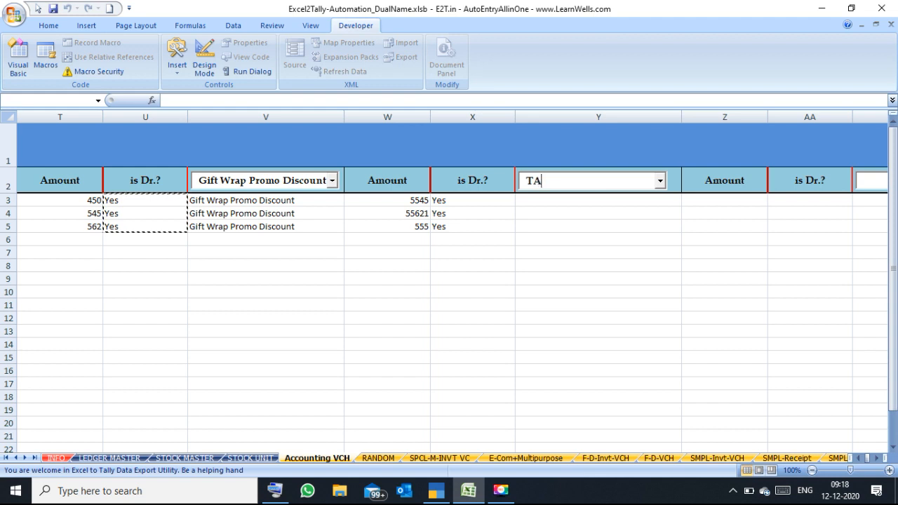
pyautogui.click(660, 184)
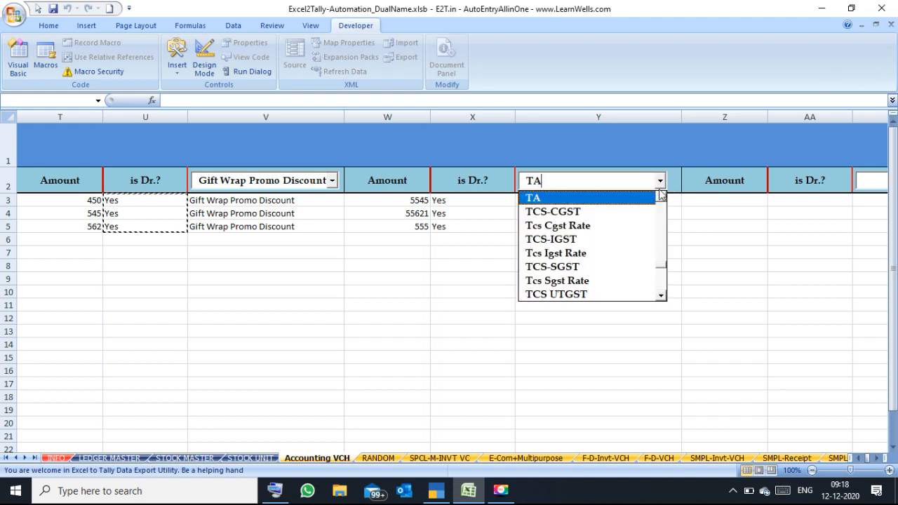
pyautogui.scroll(2, 590, 208)
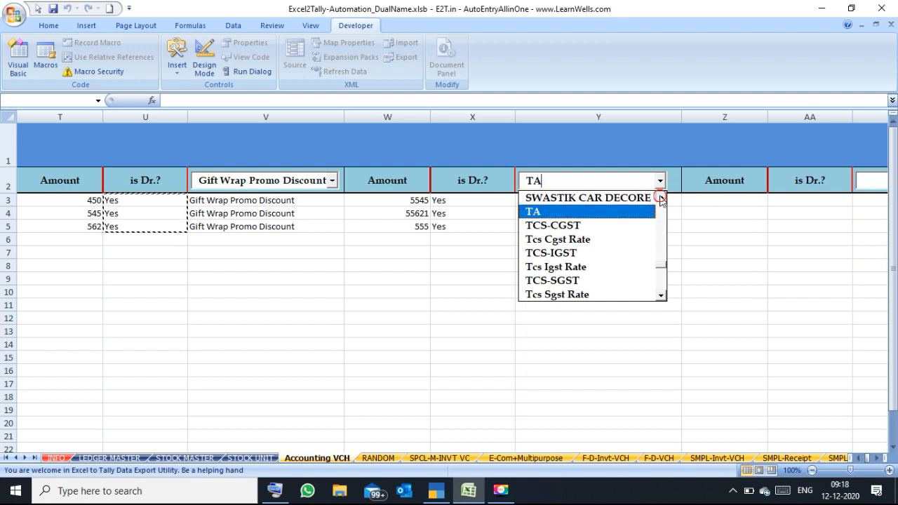
pyautogui.click(575, 226)
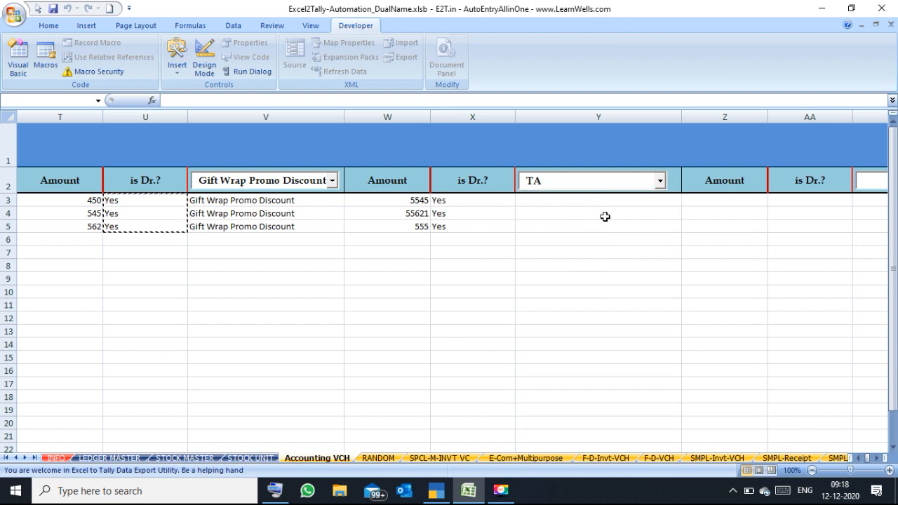
pyautogui.press('Tab')
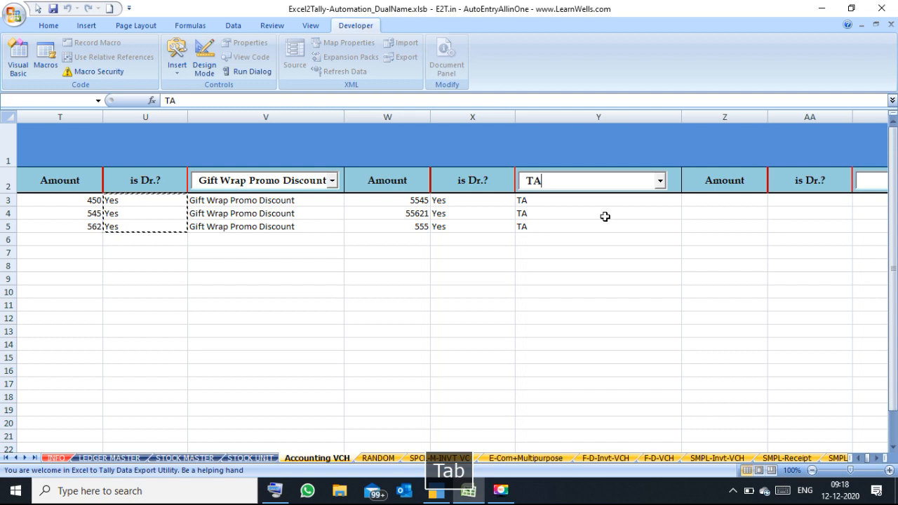
# Enter the TA amounts 500, 200 and 100 in column Z for rows 3 to 5
pyautogui.click(694, 203)
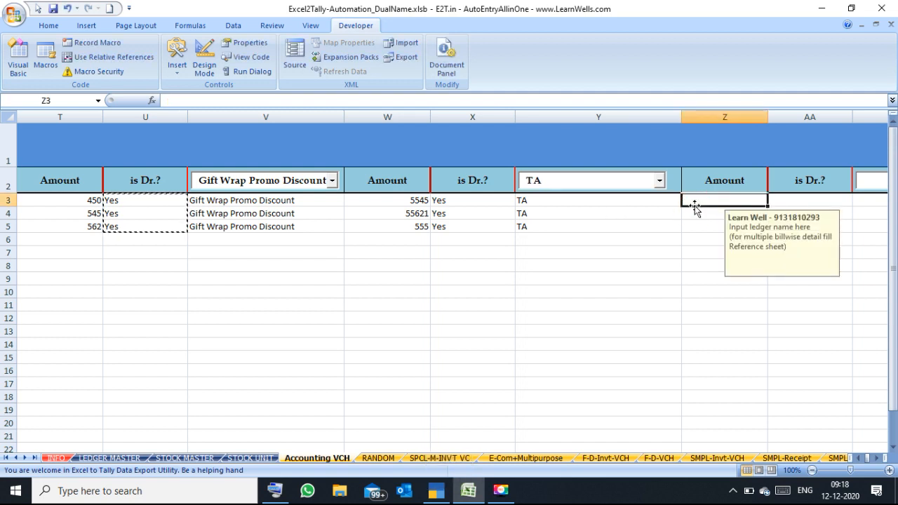
pyautogui.write('500')
pyautogui.press('Return')
pyautogui.write('200')
pyautogui.press('Return')
pyautogui.write('100')
pyautogui.press('Return')
pyautogui.click(796, 203)
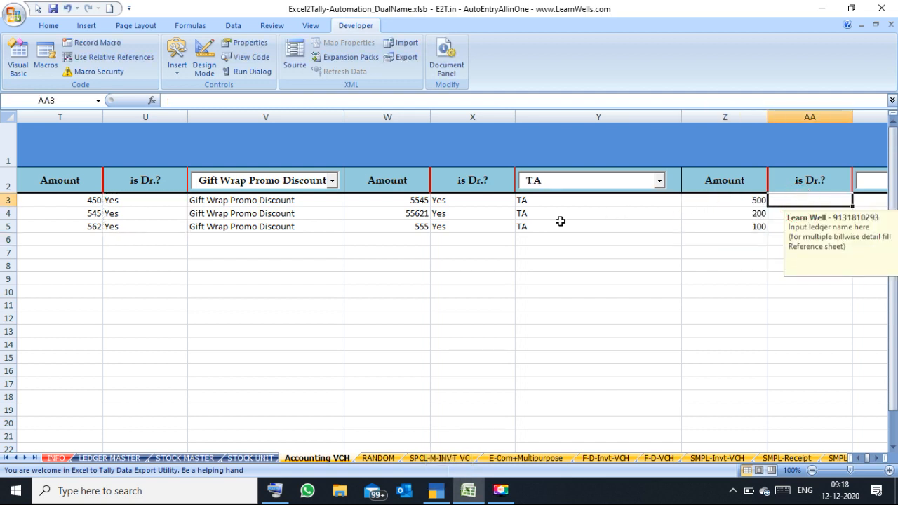
# Fill cell V6 with Gift Wrap UTGST through the column V ledger selector, and clear that cell again
pyautogui.click(521, 228)
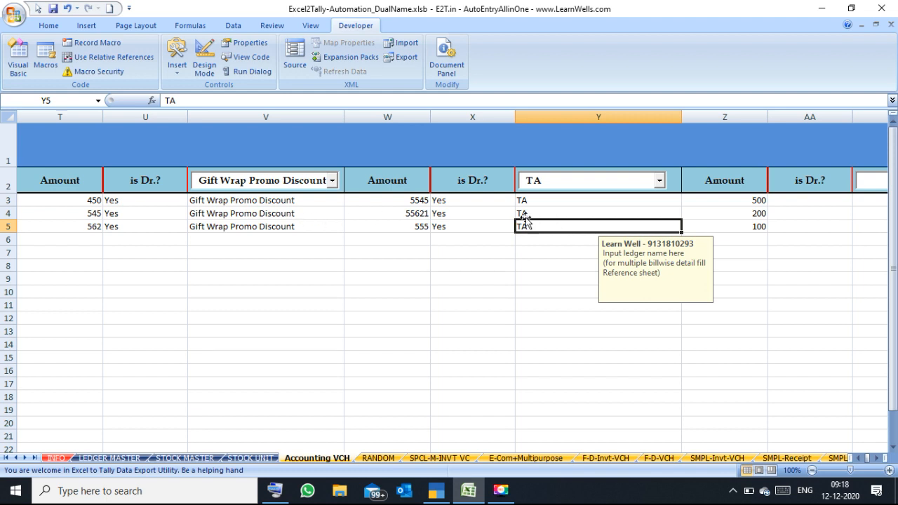
pyautogui.click(300, 236)
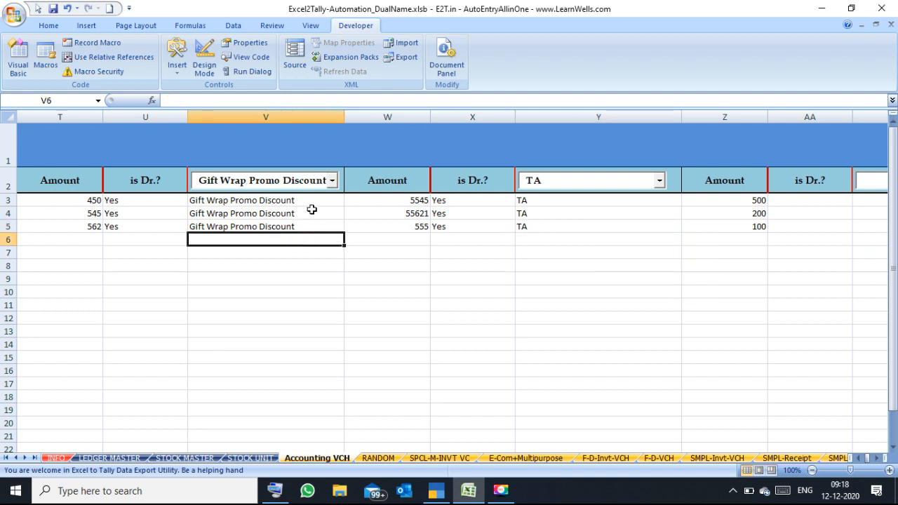
pyautogui.click(331, 181)
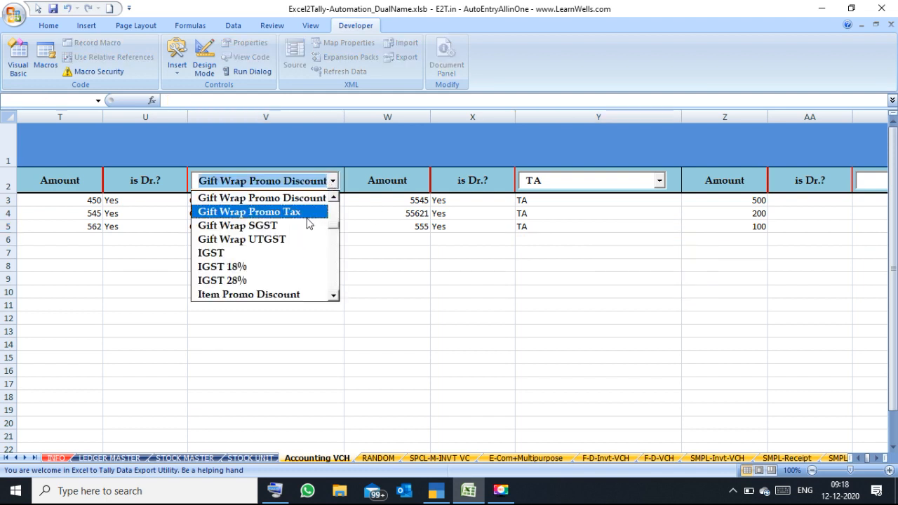
pyautogui.click(280, 240)
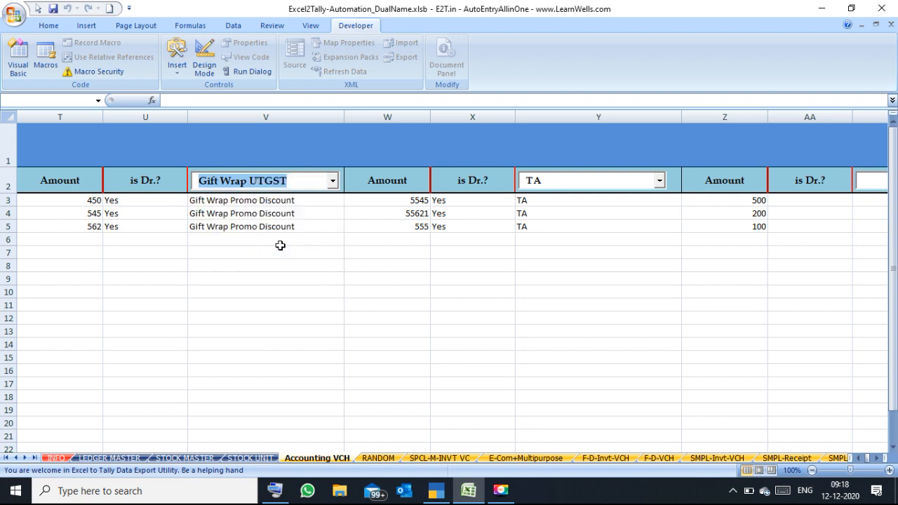
pyautogui.press('Tab')
pyautogui.click(269, 245)
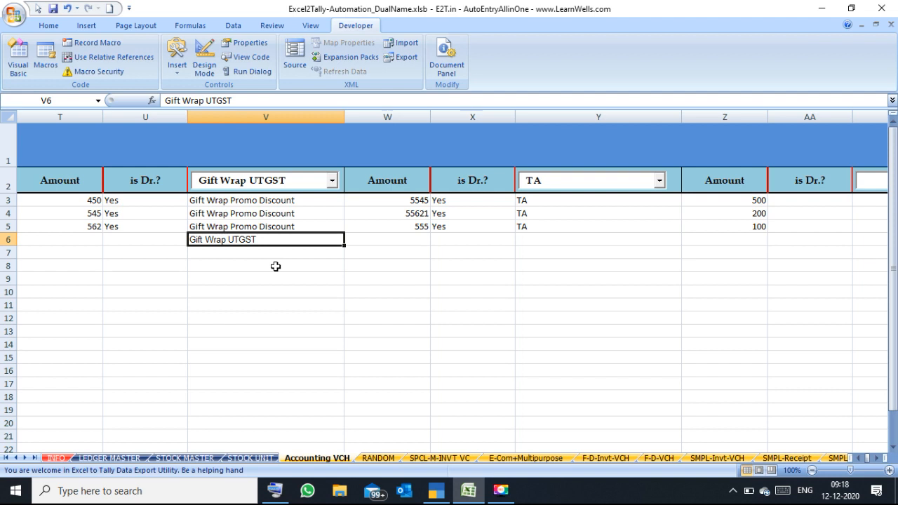
pyautogui.press('Delete')
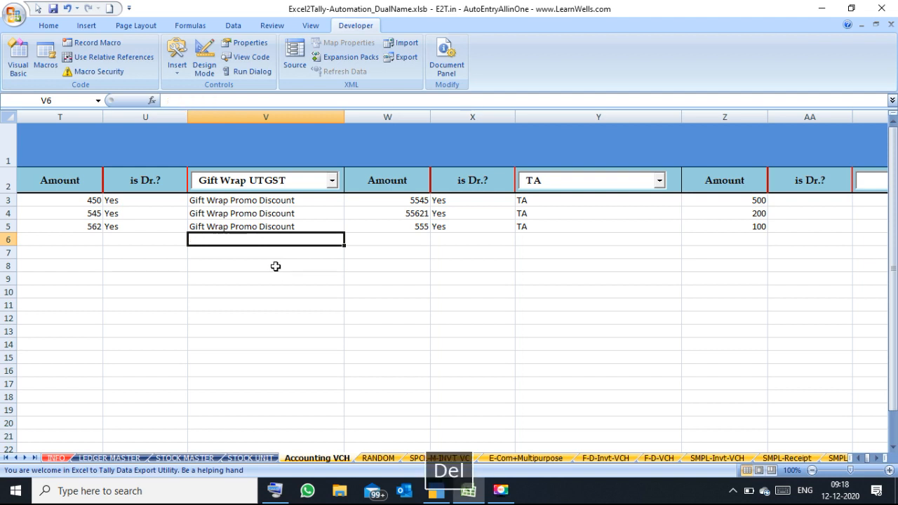
# Copy the Yes entries from X3:X5 into the TA ledger's is Dr.? column, AA3:AA5
pyautogui.click(791, 196)
pyautogui.moveTo(439, 202); pyautogui.dragTo(444, 224)
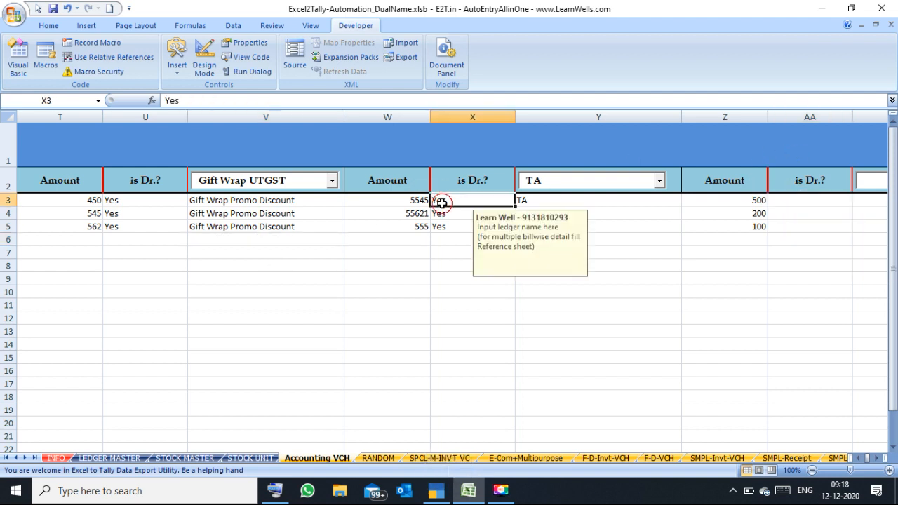
pyautogui.hotkey('ctrl', 'c')
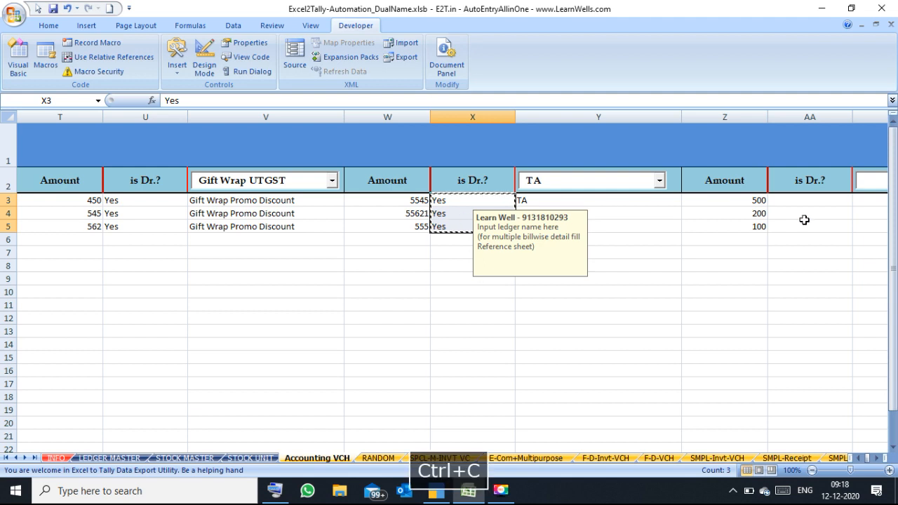
pyautogui.click(802, 192)
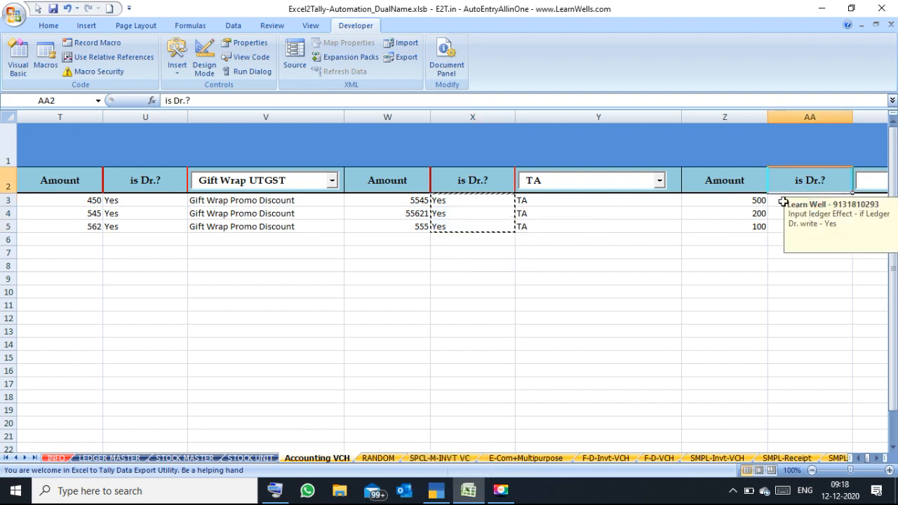
pyautogui.click(781, 202)
pyautogui.hotkey('ctrl', 'v')
# Select cell AB3 under the empty ledger selector that follows the TA block
pyautogui.click(732, 211)
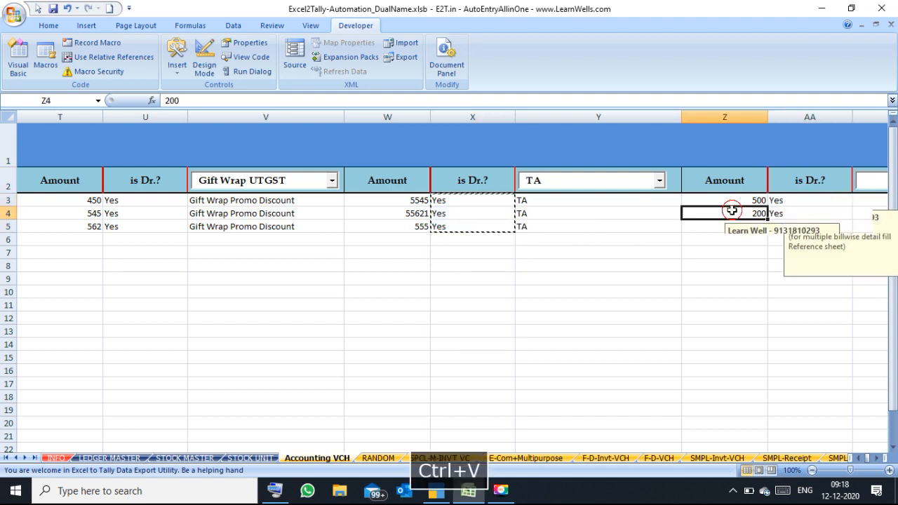
pyautogui.press('Right')
pyautogui.press('Right')
pyautogui.press('Right')
pyautogui.press('Right')
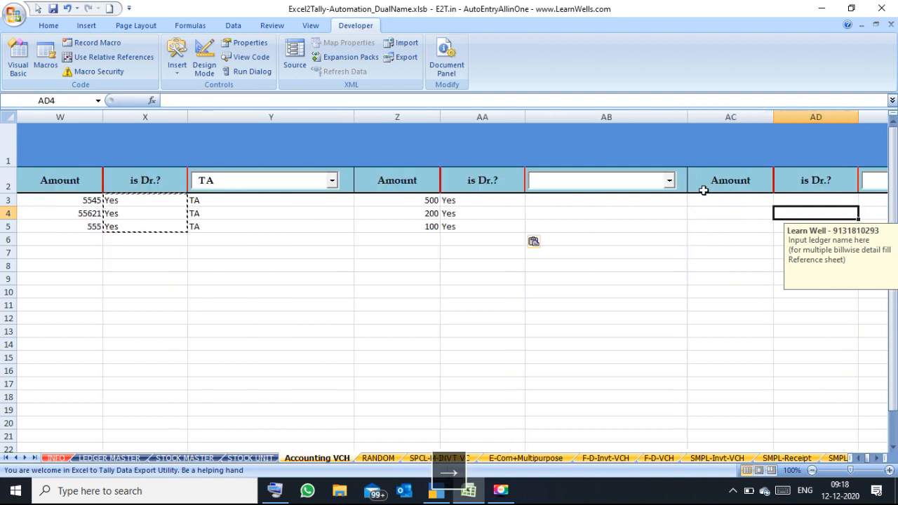
pyautogui.moveTo(495, 200); pyautogui.dragTo(426, 227)
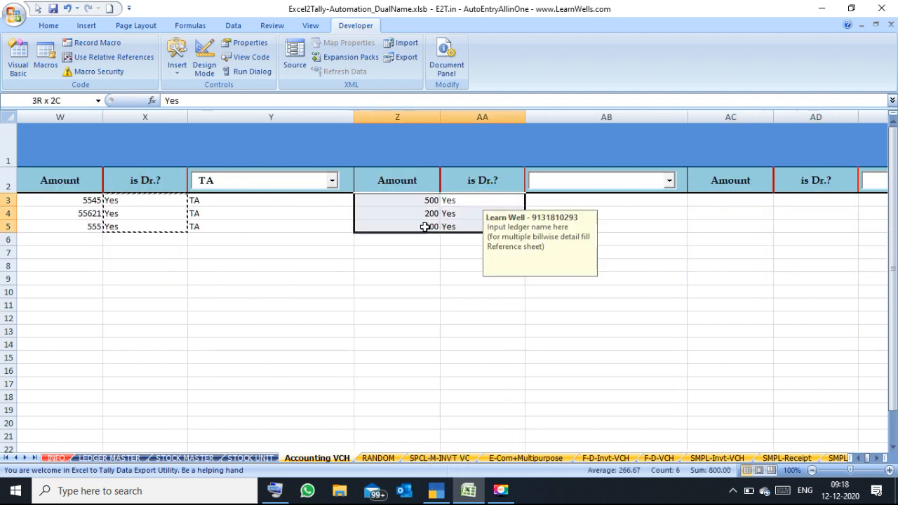
pyautogui.click(610, 201)
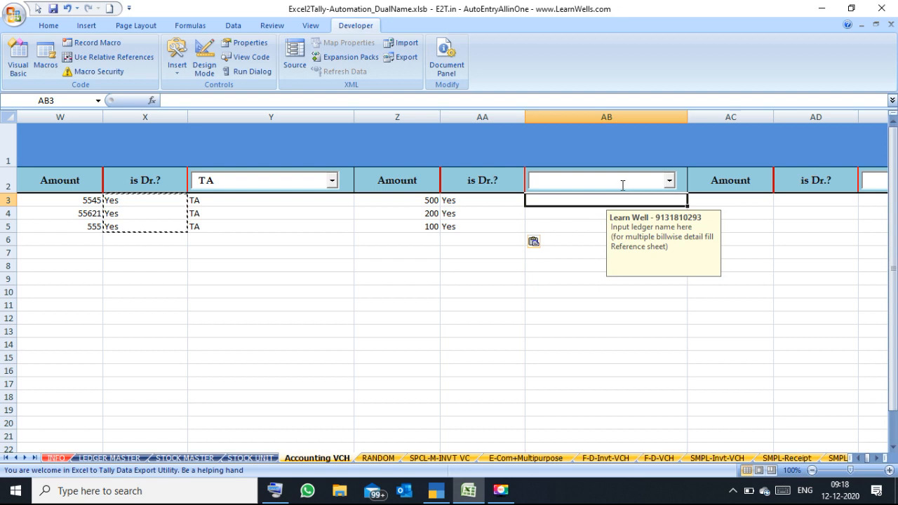
pyautogui.click(622, 185)
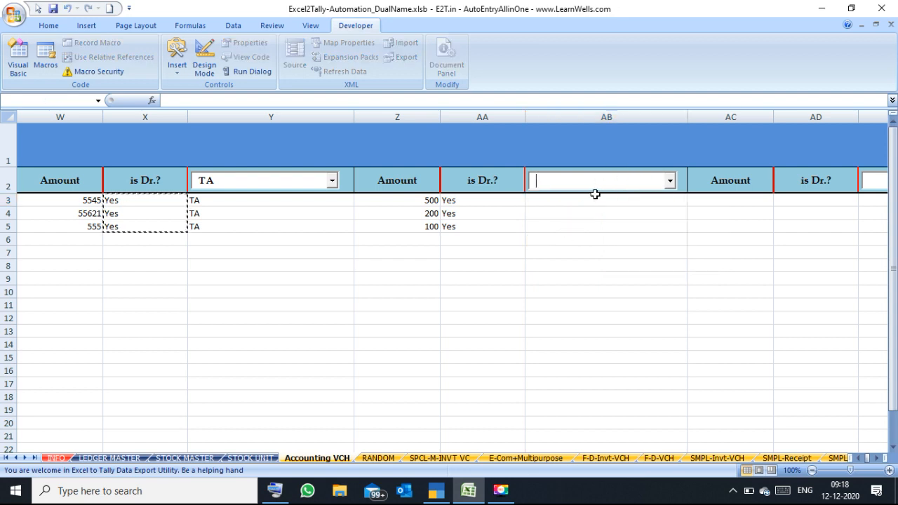
pyautogui.click(595, 197)
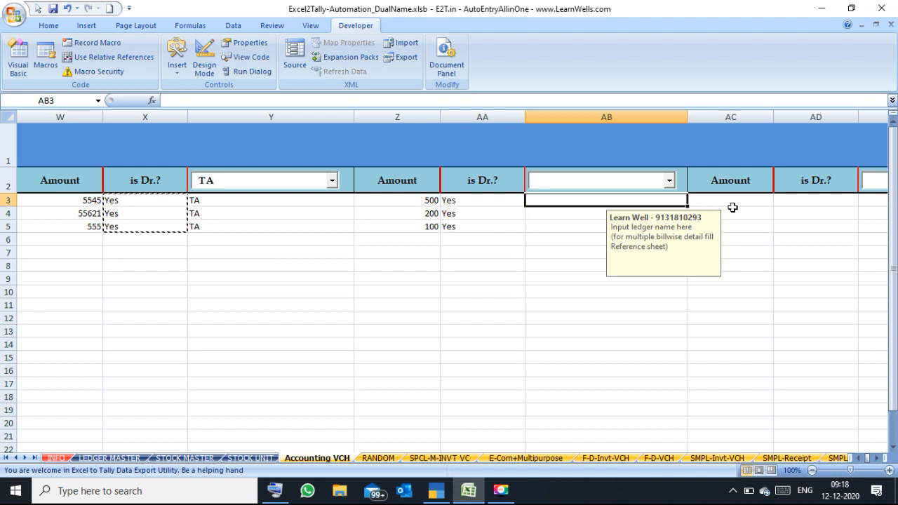
# Switch to TallyPrime and create a ledger named MONT. EXPENSES under Indirect Expenses, accepting the default details
pyautogui.click(445, 492)
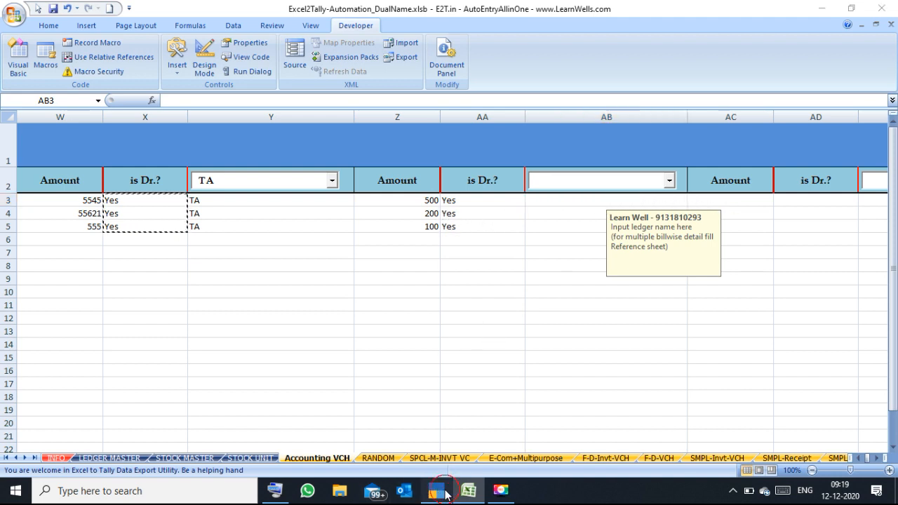
pyautogui.write('MONT')
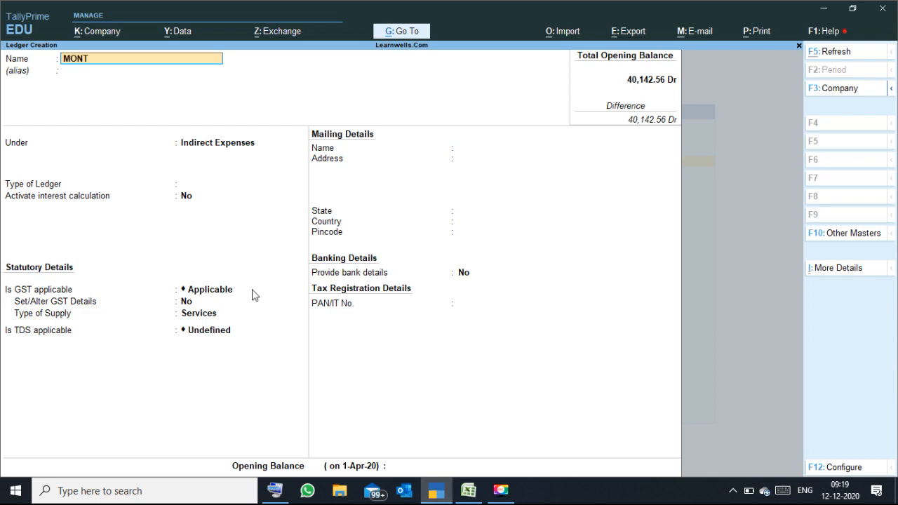
pyautogui.write('.')
pyautogui.press('Return')
pyautogui.press('Return')
pyautogui.press('Return')
pyautogui.press('Return')
pyautogui.press('Return')
pyautogui.press('Return')
pyautogui.press('Return')
pyautogui.press('Return')
pyautogui.press('Return')
pyautogui.press('Return')
pyautogui.press('Return')
pyautogui.press('Return')
pyautogui.press('Return')
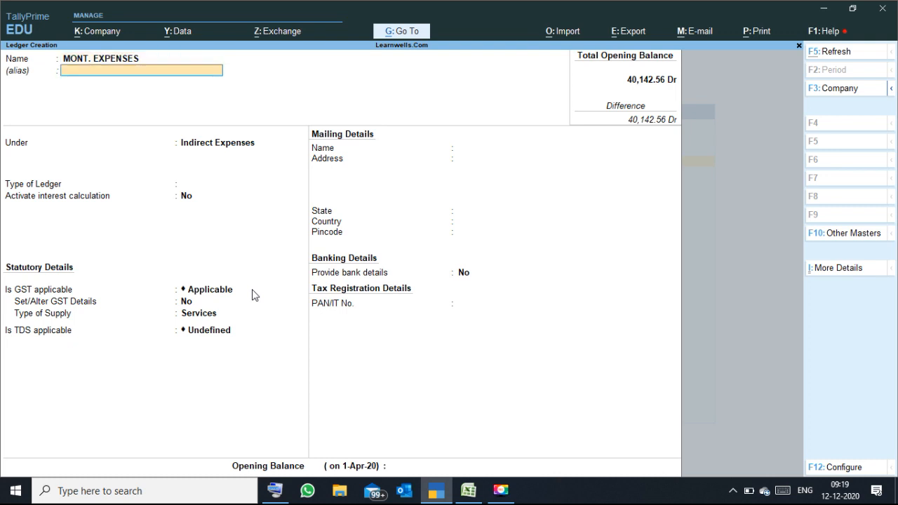
pyautogui.press('Return')
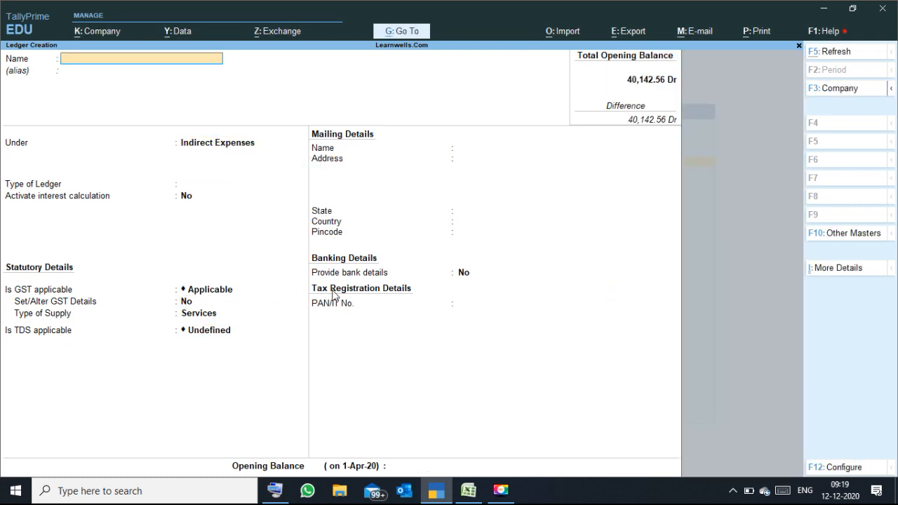
# Return to the Excel workbook, view the LEDGER MASTER sheet and go back to Accounting VCH
pyautogui.moveTo(463, 484)
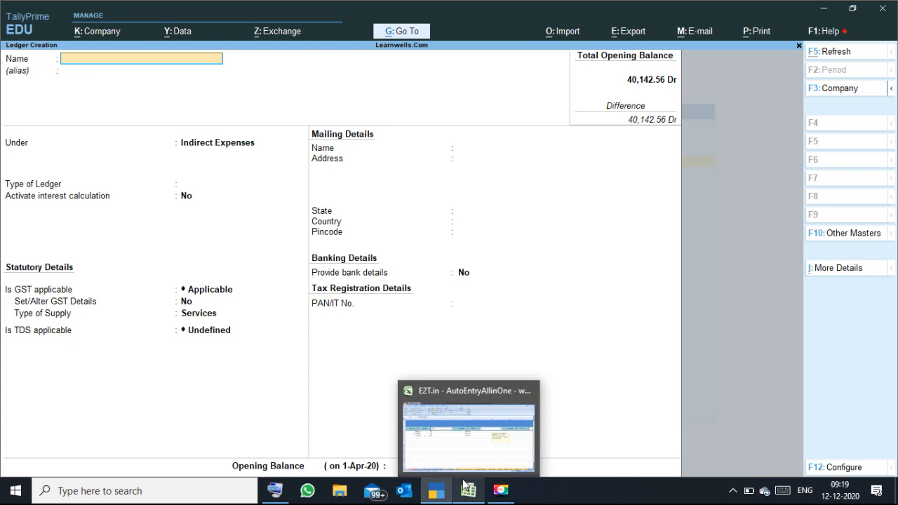
pyautogui.click(452, 433)
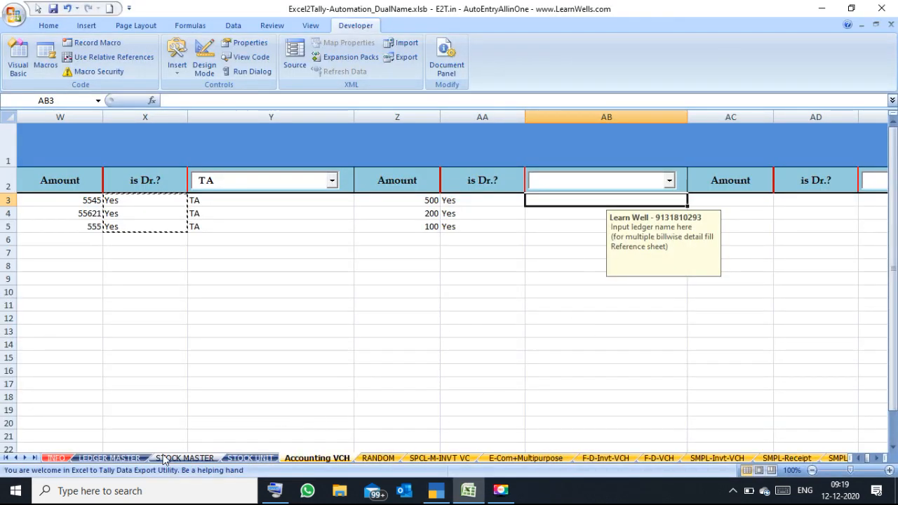
pyautogui.click(129, 458)
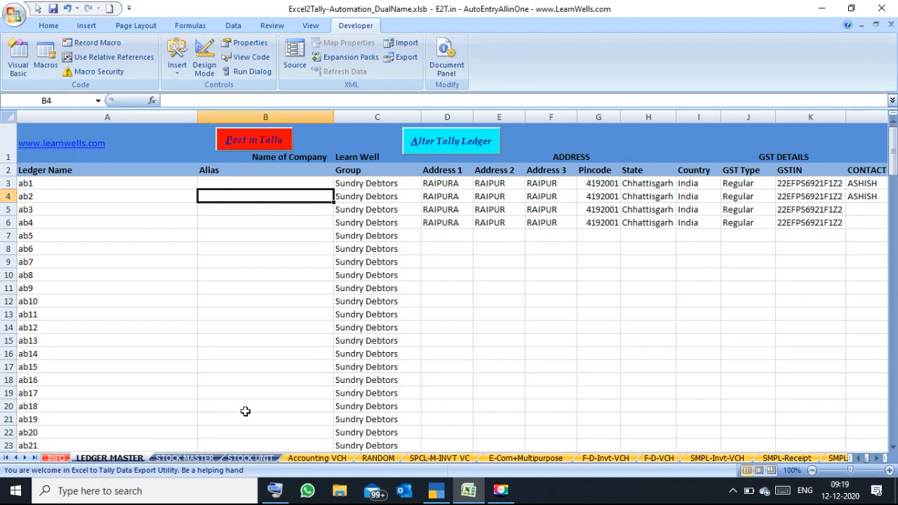
pyautogui.click(320, 458)
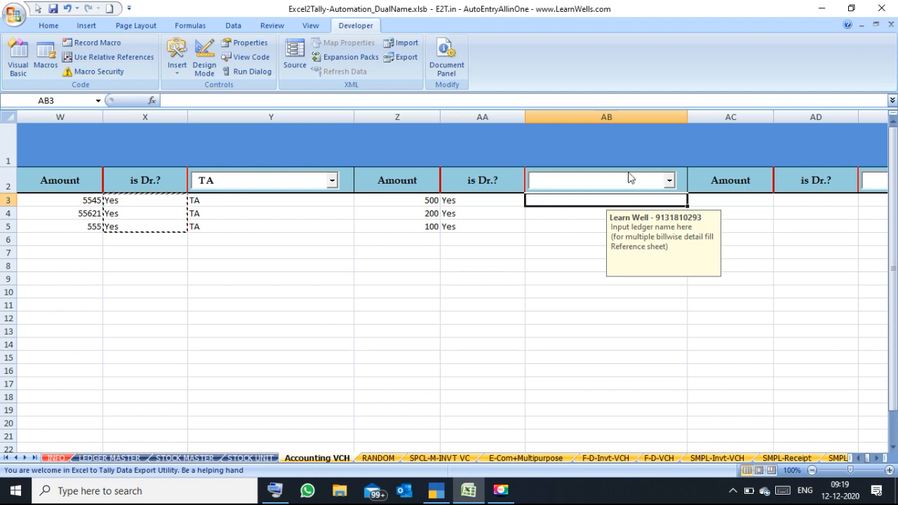
# Choose the MONT. EXPENSES ledger in the column AB selector and fill it into rows 3 to 5
pyautogui.click(585, 183)
pyautogui.click(672, 181)
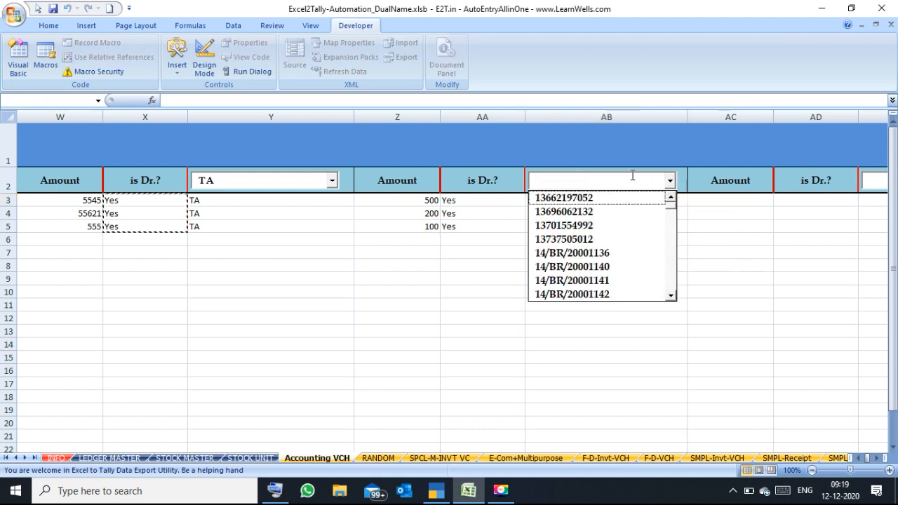
pyautogui.click(846, 283)
pyautogui.click(629, 183)
pyautogui.write('MONT. EXPENSES')
pyautogui.press('Tab')
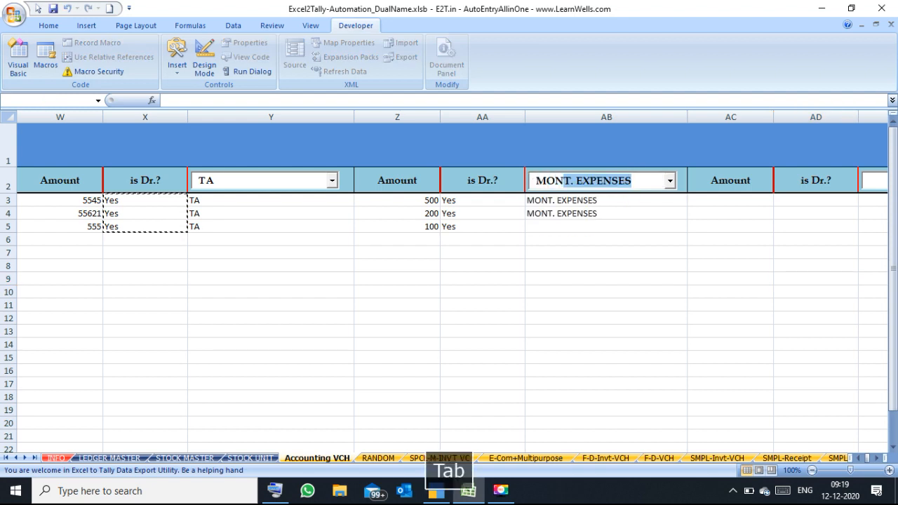
# Enter the formula =SUM(H3:AA3) in AC3 to total the first voucher's debit amounts
pyautogui.click(735, 199)
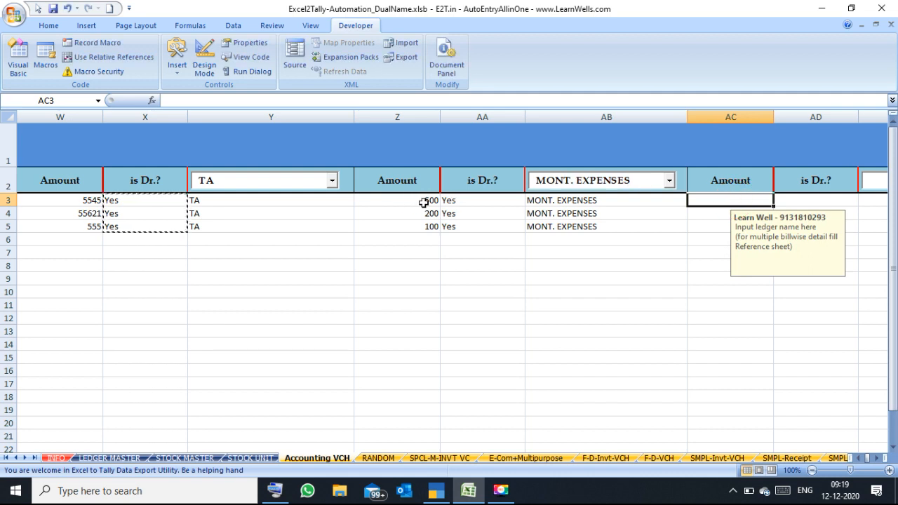
pyautogui.write('=')
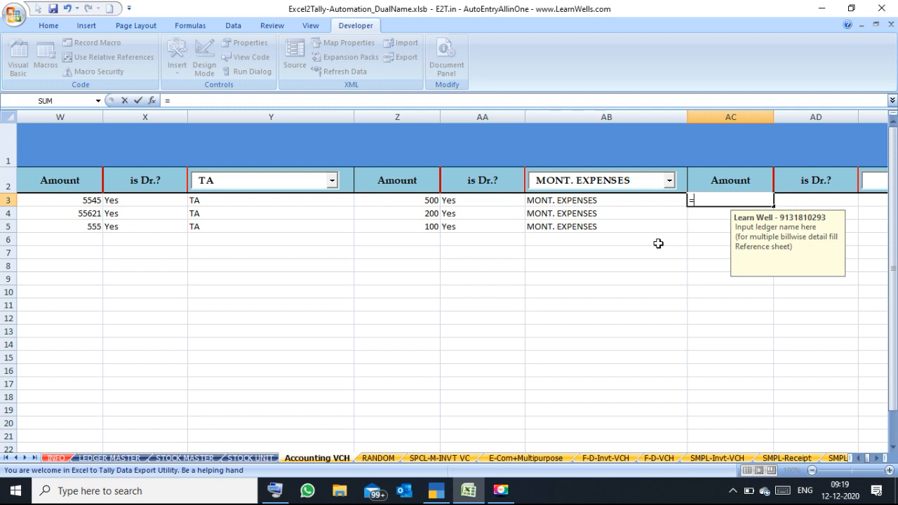
pyautogui.write('SUM')
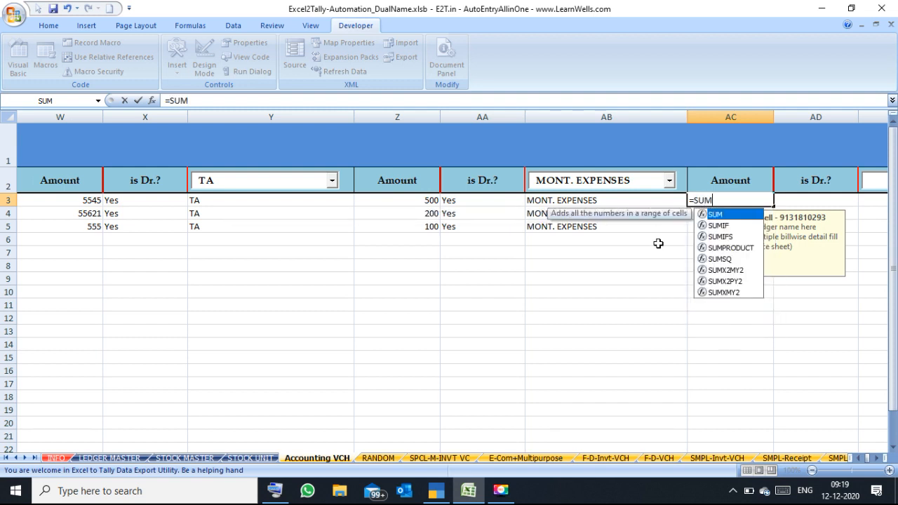
pyautogui.press('Tab')
pyautogui.click(469, 200)
pyautogui.hotkey('shift', 'Left')
pyautogui.hotkey('shift', 'Left')
pyautogui.hotkey('shift', 'Left')
pyautogui.hotkey('shift', 'Left')
pyautogui.hotkey('shift', 'Left')
pyautogui.hotkey('shift', 'Left')
pyautogui.hotkey('shift', 'Left')
pyautogui.hotkey('shift', 'Left')
pyautogui.hotkey('shift', 'Left')
pyautogui.hotkey('shift', 'Left')
pyautogui.hotkey('shift', 'Left')
pyautogui.hotkey('shift', 'Left')
pyautogui.hotkey('shift', 'Left')
pyautogui.hotkey('shift', 'Left')
pyautogui.hotkey('shift', 'Left')
pyautogui.hotkey('shift', 'Left')
pyautogui.hotkey('shift', 'Left')
pyautogui.hotkey('shift', 'Left')
pyautogui.hotkey('shift', 'Left')
pyautogui.hotkey('shift', 'Left')
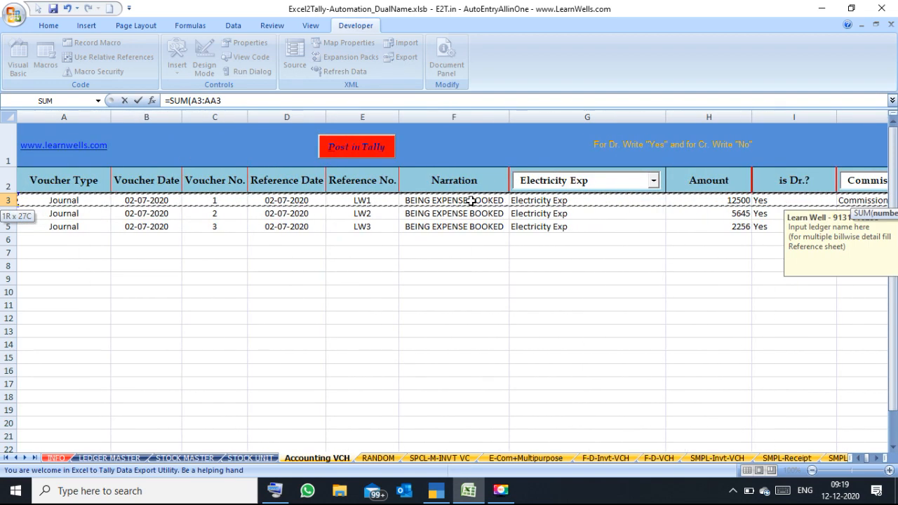
pyautogui.hotkey('shift', 'Right')
pyautogui.hotkey('shift', 'Right')
pyautogui.hotkey('shift', 'Right')
pyautogui.hotkey('shift', 'Right')
pyautogui.hotkey('shift', 'Right')
pyautogui.hotkey('shift', 'Right')
pyautogui.hotkey('shift', 'Right')
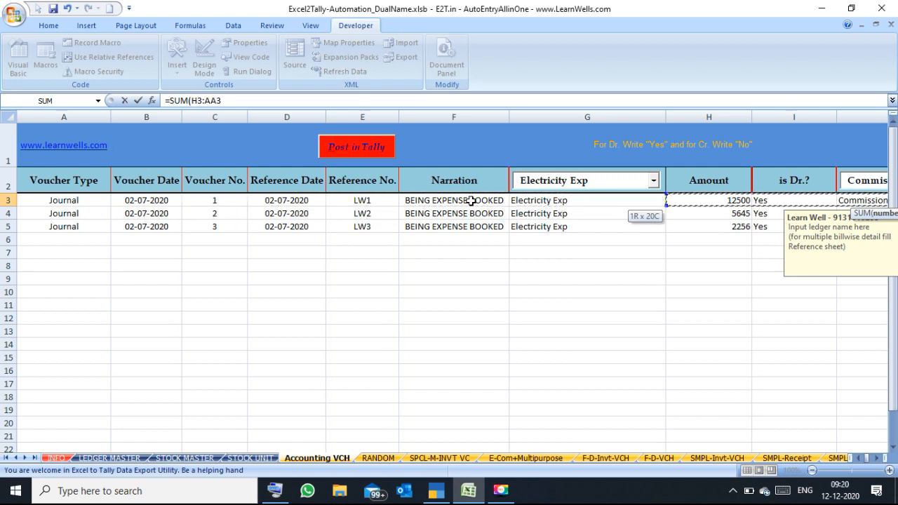
pyautogui.write(')')
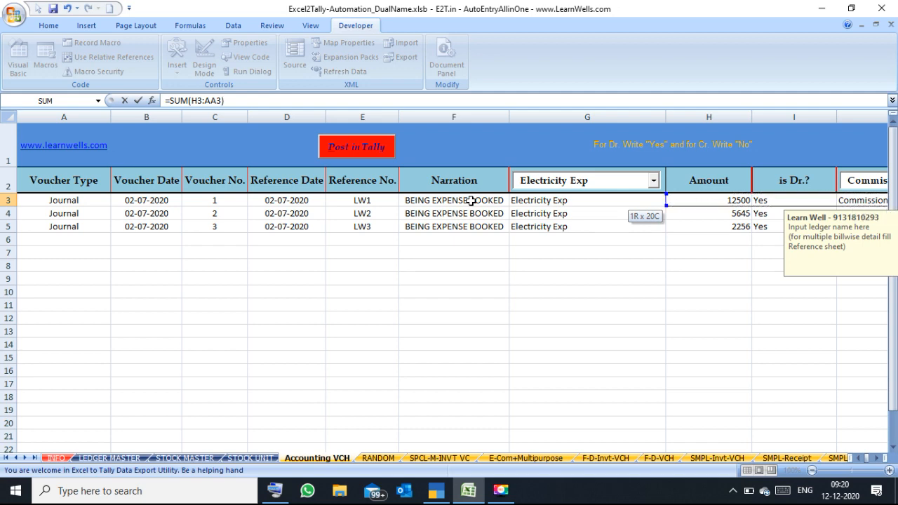
pyautogui.press('Return')
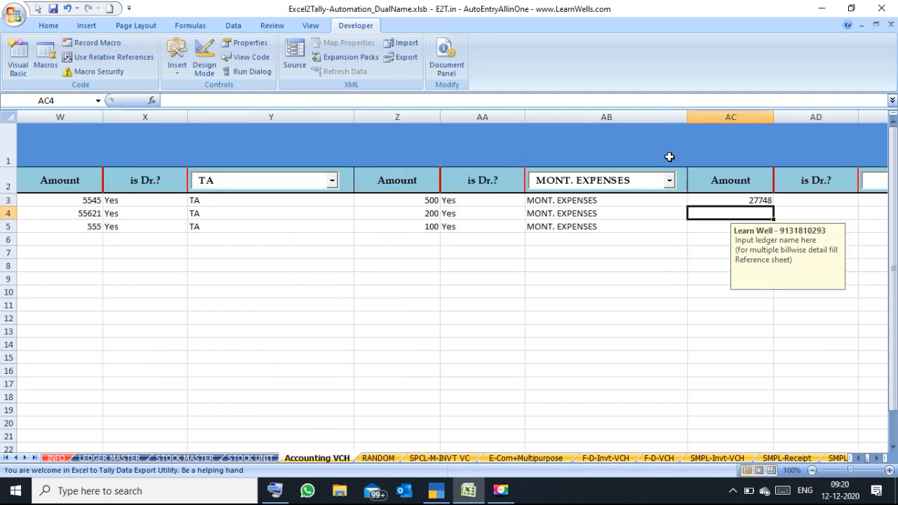
# Copy the sum formula from AC3 down to rows 4 and 5
pyautogui.click(705, 200)
pyautogui.hotkey('ctrl', 'c')
pyautogui.hotkey('shift', 'Down')
pyautogui.hotkey('shift', 'Down')
pyautogui.press('Return')
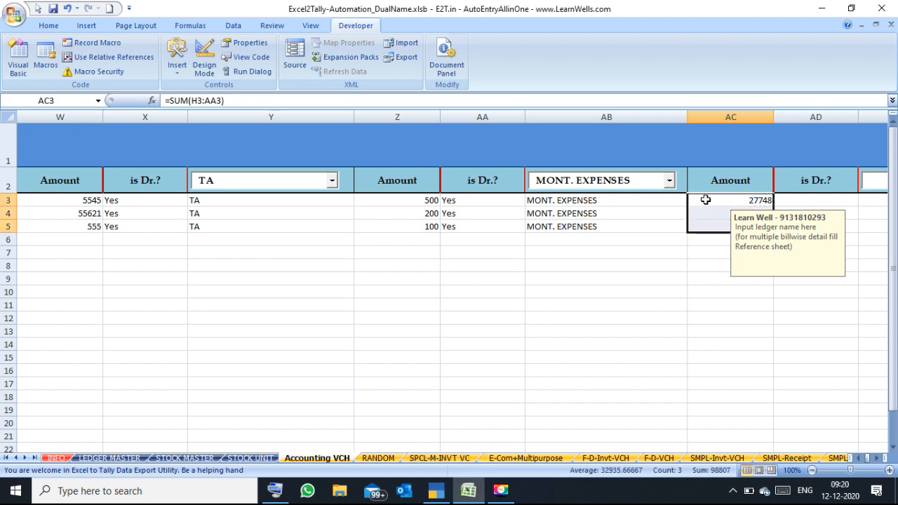
# Enter No in the MONT. EXPENSES "is Dr.?" cell AD3 and copy it down to AD5
pyautogui.click(695, 237)
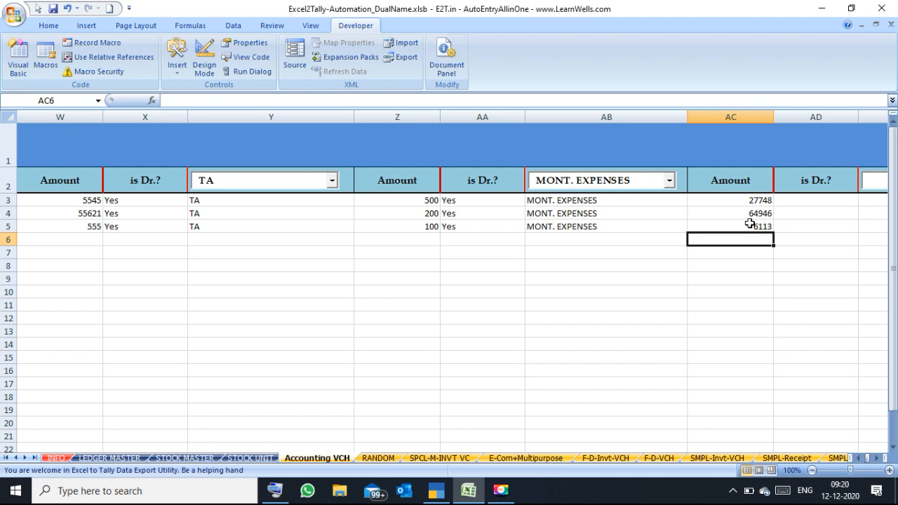
pyautogui.click(797, 202)
pyautogui.write('n')
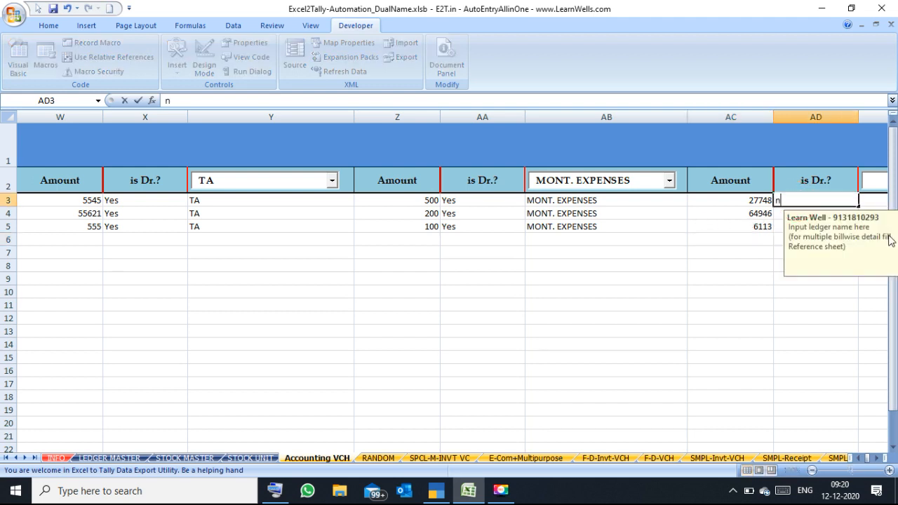
pyautogui.press('capslock')
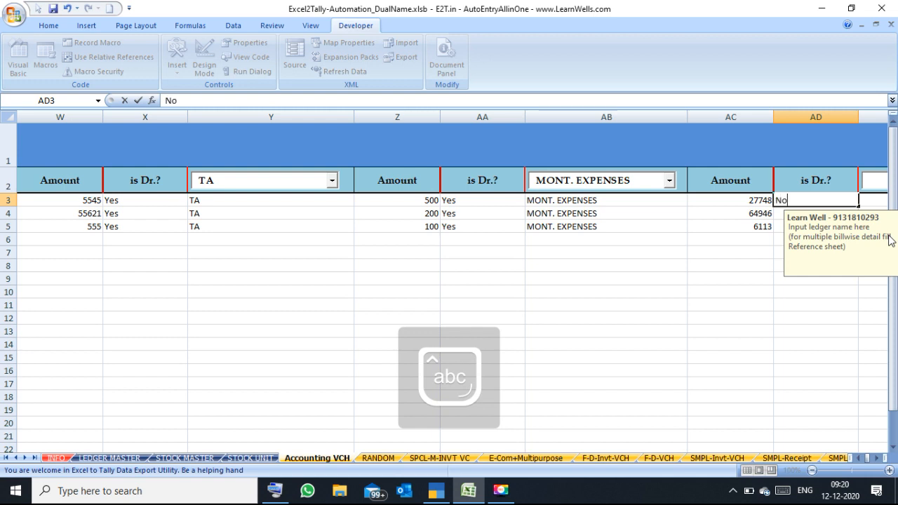
pyautogui.press('Return')
pyautogui.click(789, 201)
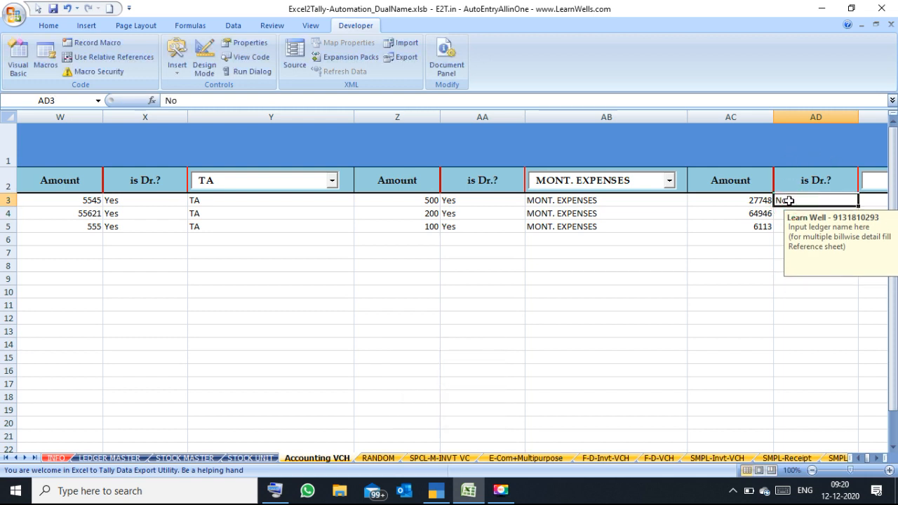
pyautogui.hotkey('ctrl', 'c')
pyautogui.moveTo(790, 200); pyautogui.dragTo(784, 226)
pyautogui.press('Return')
# Examine the remaining ledger columns after MONT. EXPENSES, through to the voucher alteration column BO
pyautogui.click(730, 207)
pyautogui.press('Left')
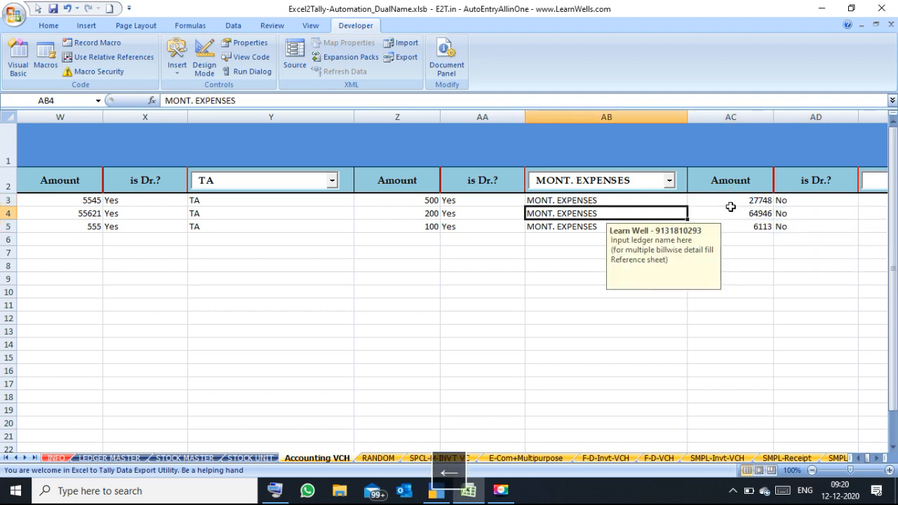
pyautogui.press('Right')
pyautogui.press('Right')
pyautogui.press('Right')
pyautogui.press('Right')
pyautogui.press('Right')
pyautogui.press('Right')
pyautogui.press('Right')
pyautogui.press('Right')
pyautogui.press('Right')
pyautogui.press('Right')
pyautogui.press('Right')
pyautogui.press('Right')
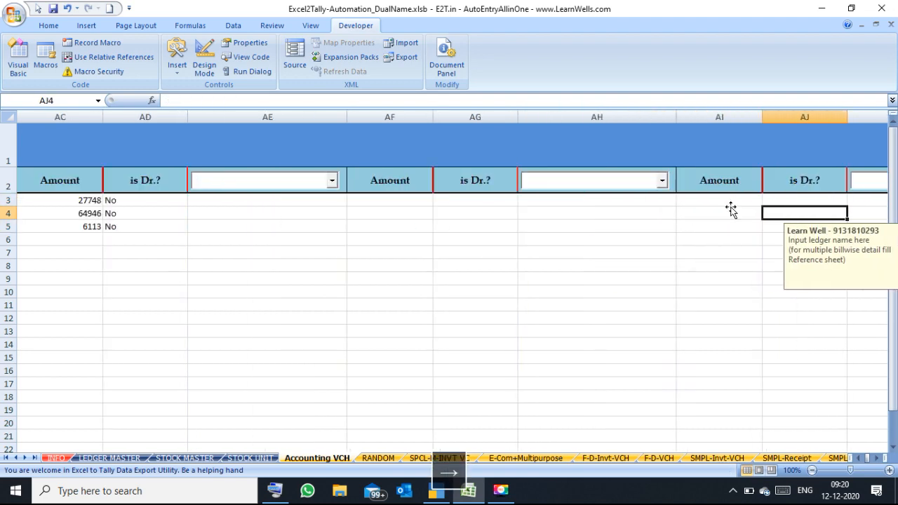
pyautogui.press('Right')
pyautogui.press('Right')
pyautogui.press('Right')
pyautogui.press('Right')
pyautogui.press('Right')
pyautogui.press('Right')
pyautogui.press('Right')
pyautogui.press('Right')
pyautogui.press('Right')
pyautogui.press('Right')
pyautogui.press('Right')
pyautogui.press('Right')
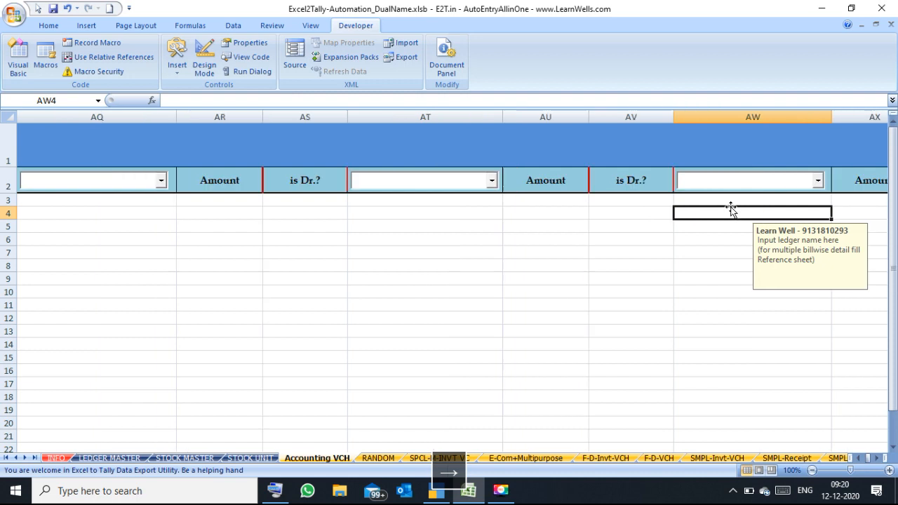
pyautogui.press('Right')
pyautogui.press('Right')
pyautogui.press('Right')
pyautogui.press('Right')
pyautogui.press('Right')
pyautogui.press('Right')
pyautogui.press('Right')
pyautogui.press('Right')
pyautogui.press('Right')
pyautogui.press('Right')
pyautogui.press('Right')
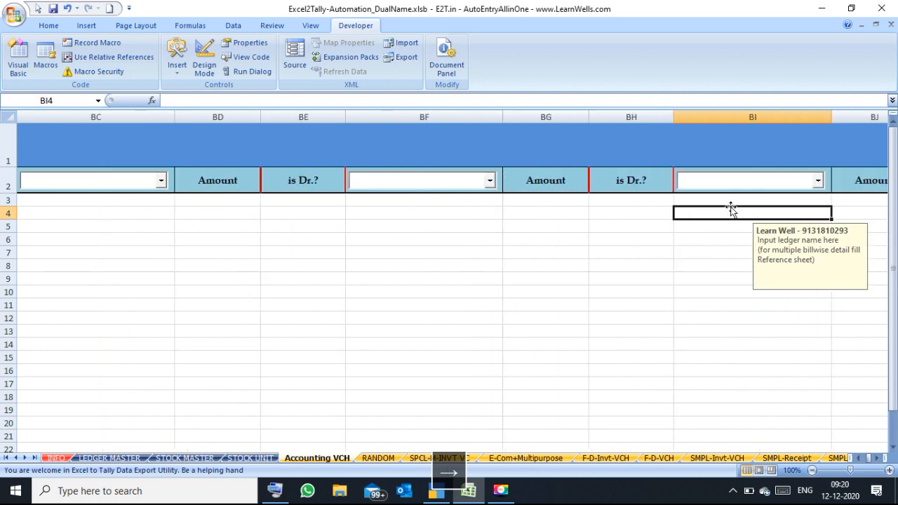
pyautogui.press('Right')
pyautogui.press('Right')
pyautogui.press('Right')
pyautogui.press('Right')
pyautogui.press('Right')
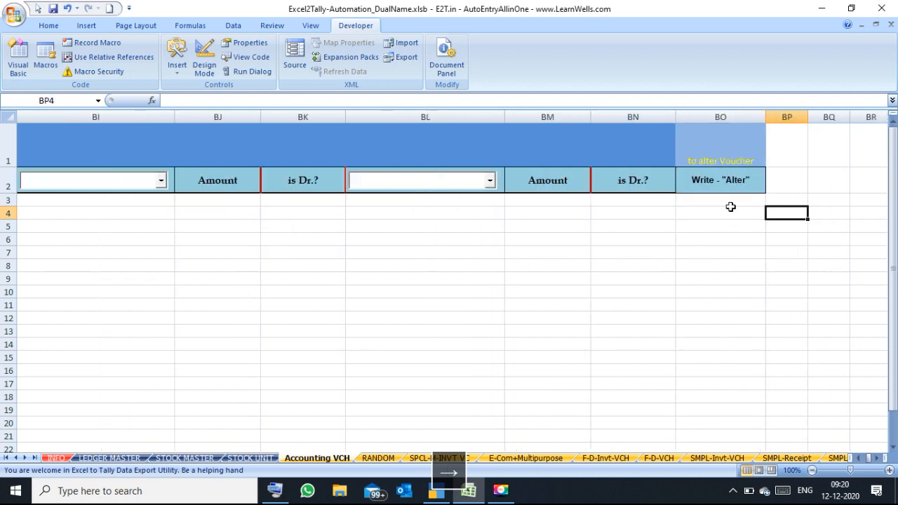
pyautogui.click(730, 208)
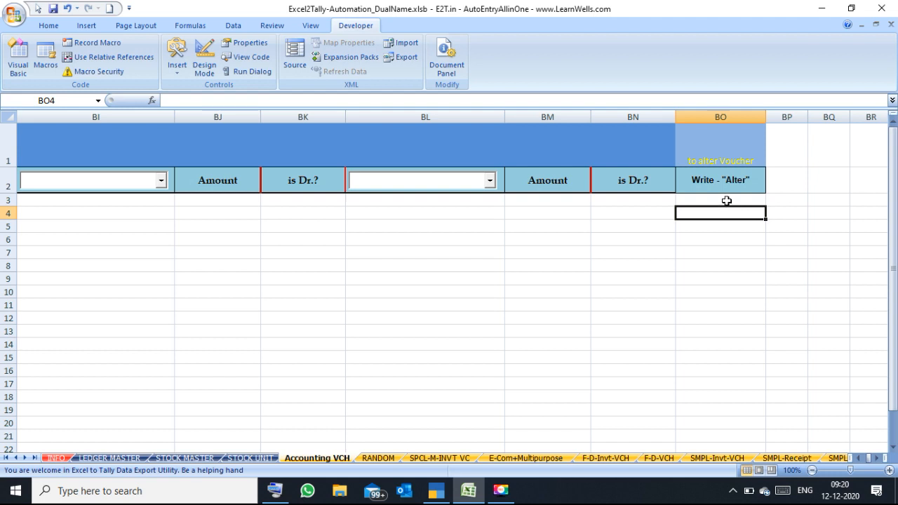
pyautogui.click(727, 201)
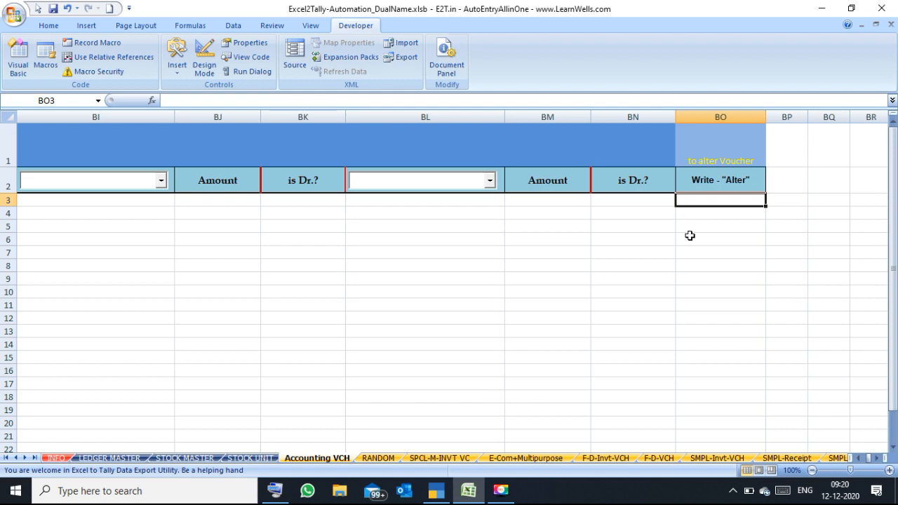
# Return to the sheet's first columns and review the three journal voucher rows
pyautogui.press('Left')
pyautogui.press('Left')
pyautogui.press('Left')
pyautogui.press('Left')
pyautogui.press('Left')
pyautogui.press('Left')
pyautogui.press('Left')
pyautogui.press('Left')
pyautogui.press('Left')
pyautogui.press('Left')
pyautogui.press('Left')
pyautogui.press('Left')
pyautogui.press('Left')
pyautogui.press('Left')
pyautogui.press('Left')
pyautogui.press('Left')
pyautogui.press('Left')
pyautogui.press('Left')
pyautogui.press('Left')
pyautogui.press('Left')
pyautogui.press('Left')
pyautogui.press('Left')
pyautogui.press('Left')
pyautogui.press('Left')
pyautogui.press('Left')
pyautogui.press('Left')
pyautogui.press('Left')
pyautogui.press('Left')
pyautogui.press('Left')
pyautogui.press('Left')
pyautogui.press('Left')
pyautogui.press('Left')
pyautogui.press('Left')
pyautogui.press('Left')
pyautogui.press('Left')
pyautogui.press('Left')
pyautogui.click(360, 256)
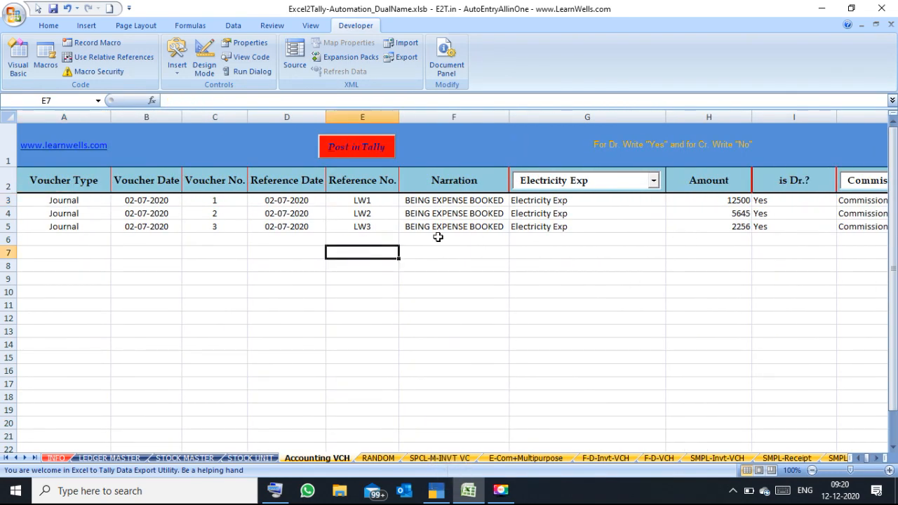
pyautogui.click(701, 224)
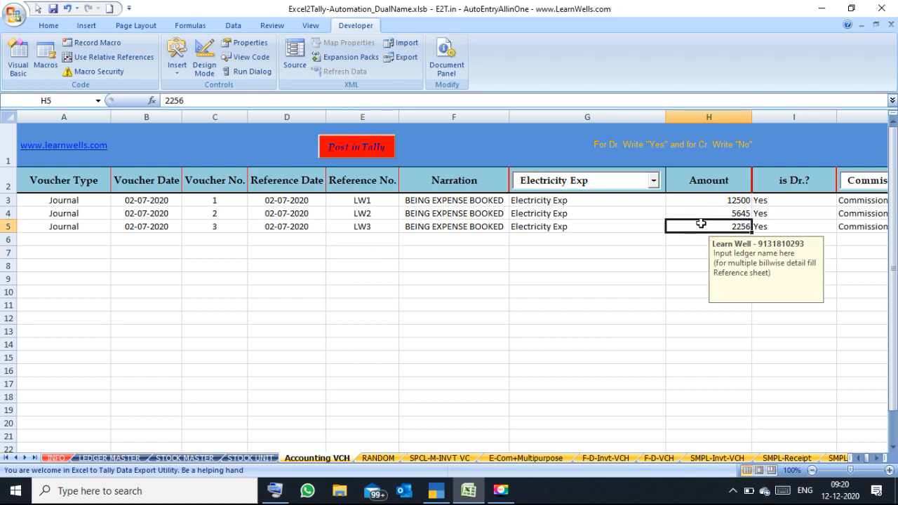
# Copy the journal voucher cells A3:I5 and paste them into the empty rows starting at A6
pyautogui.click(86, 200)
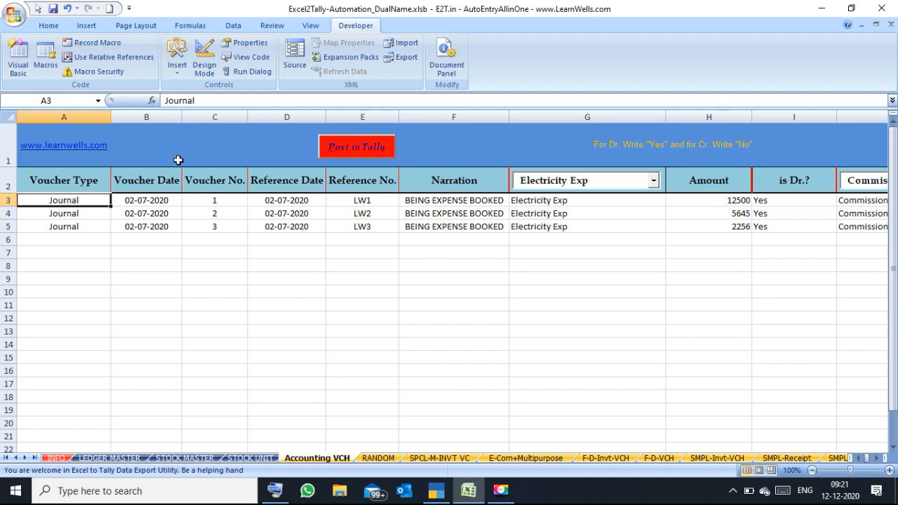
pyautogui.moveTo(90, 199); pyautogui.dragTo(791, 228)
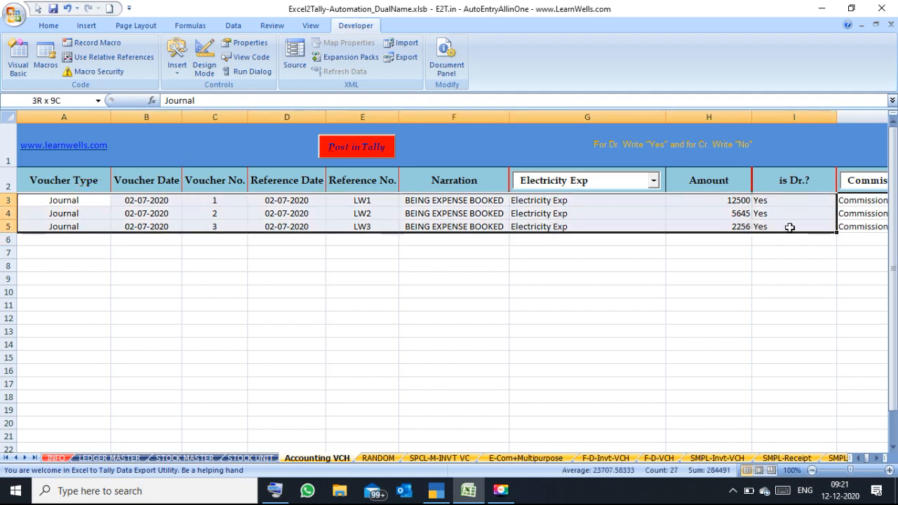
pyautogui.hotkey('ctrl', 'c')
pyautogui.click(66, 241)
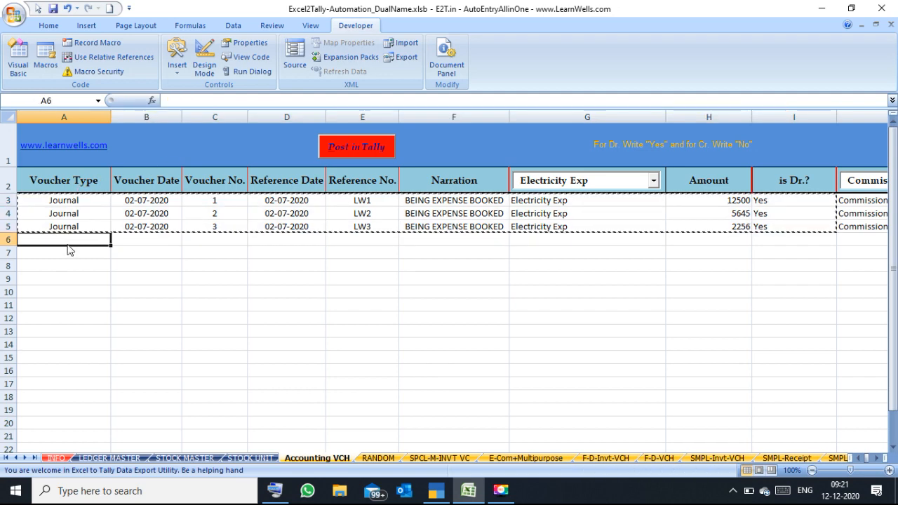
pyautogui.hotkey('ctrl', 'v')
# Change rows 6 to 8 to voucher type Payment with the narration BEING EXPENSE PAID
pyautogui.click(73, 244)
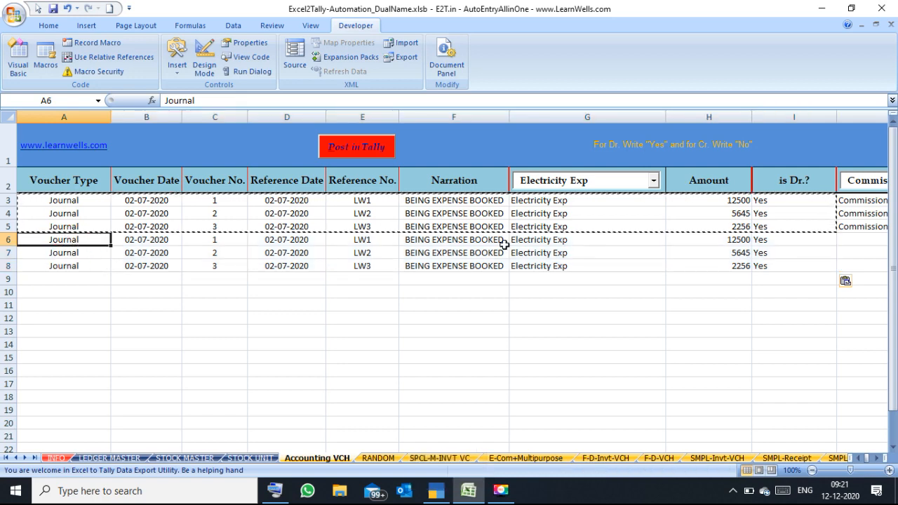
pyautogui.write('Payment')
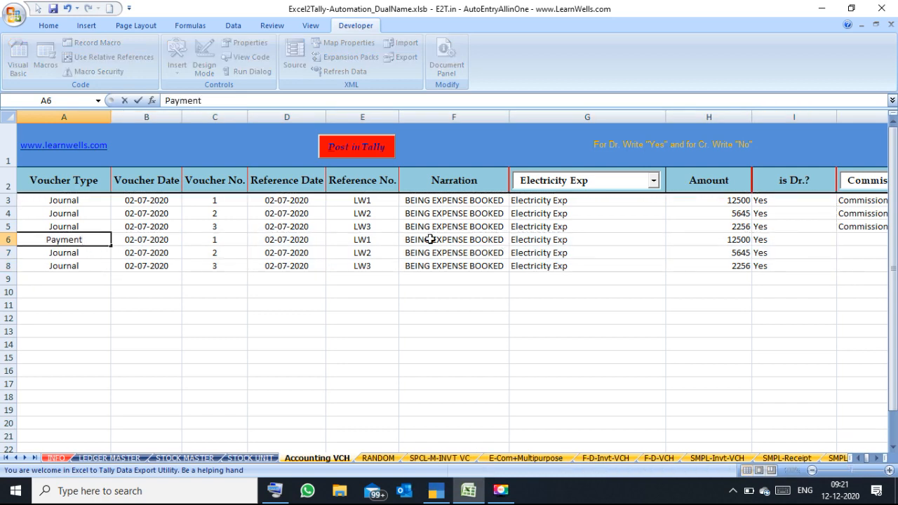
# Clear the ledger name in G6 and insert RAMESH CARS below the entries using the column G ledger selector
pyautogui.click(614, 239)
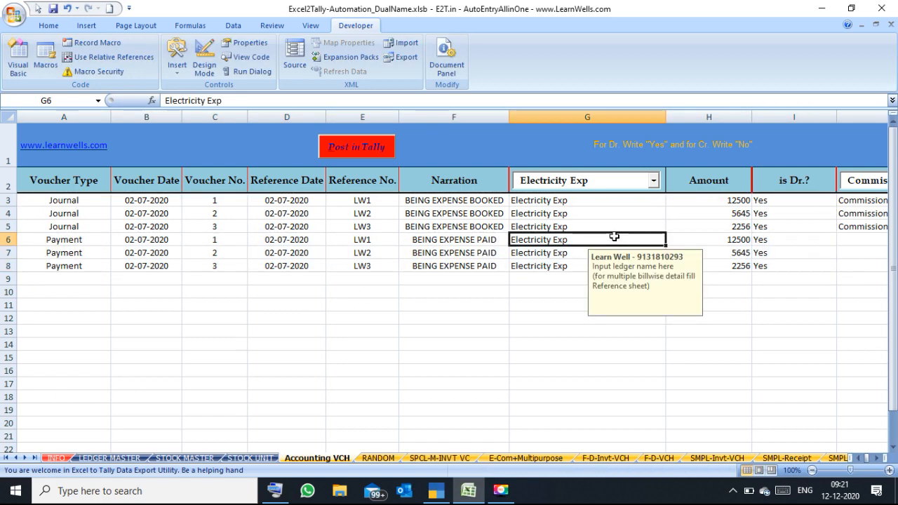
pyautogui.write('a')
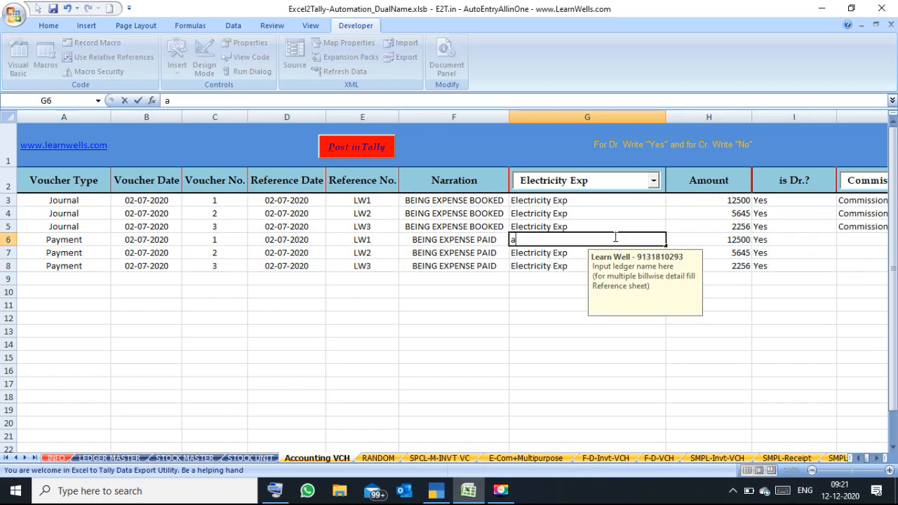
pyautogui.click(539, 316)
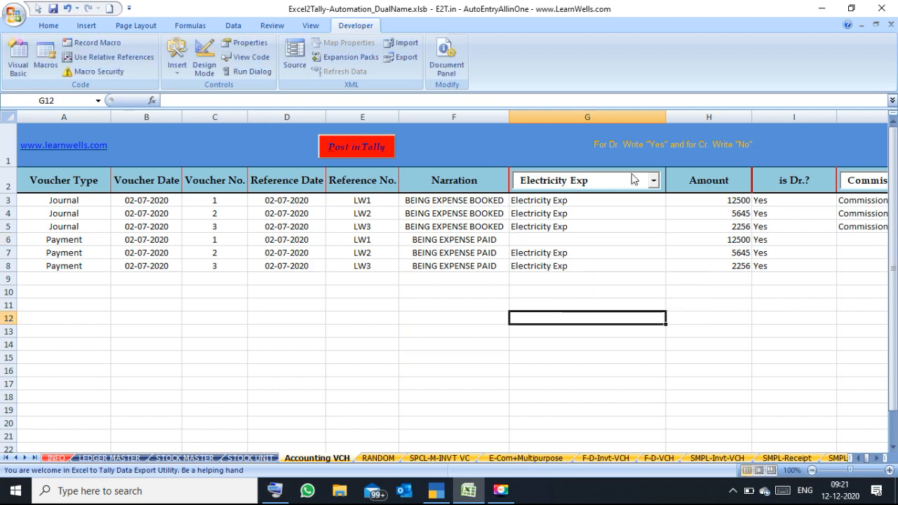
pyautogui.click(632, 179)
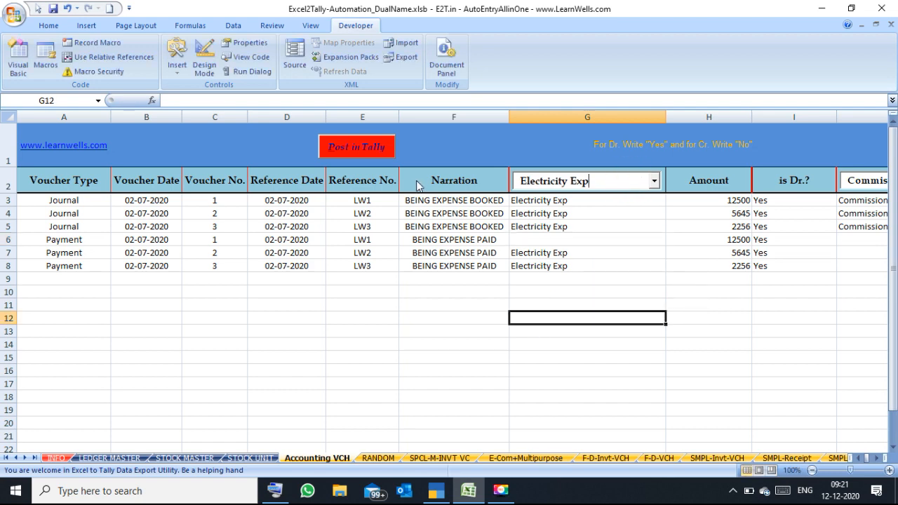
pyautogui.click(654, 181)
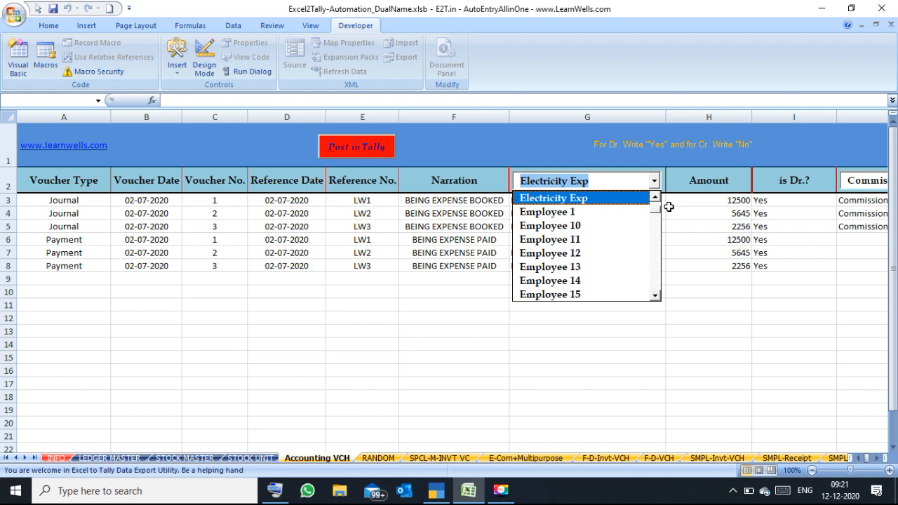
pyautogui.moveTo(663, 218); pyautogui.dragTo(663, 239)
pyautogui.scroll(-2, 659, 239)
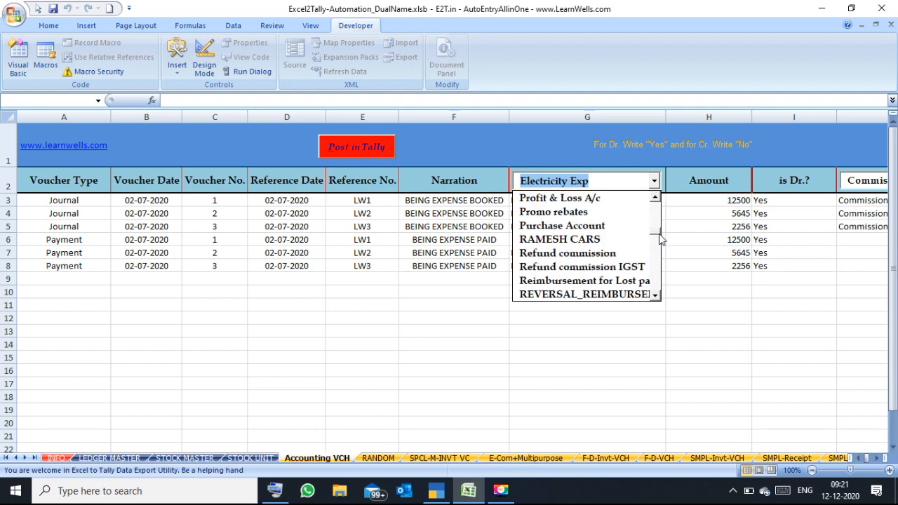
pyautogui.click(589, 239)
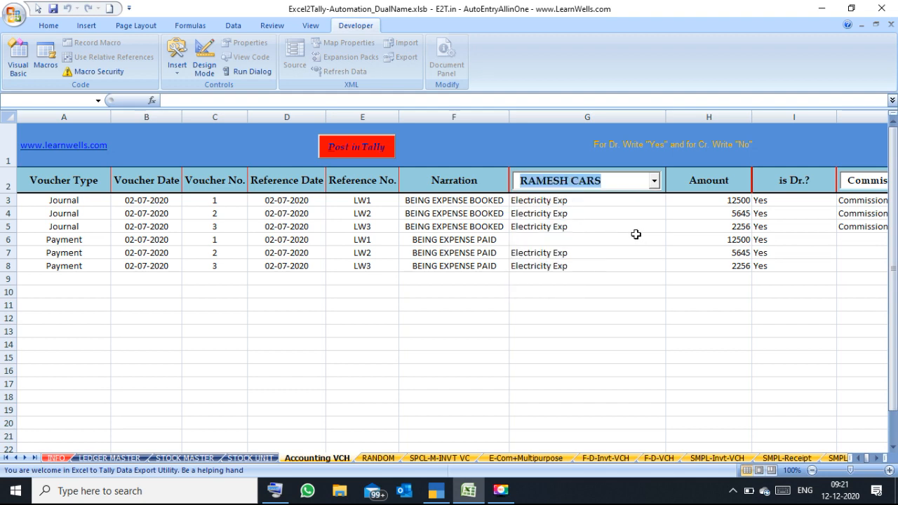
pyautogui.press('Tab')
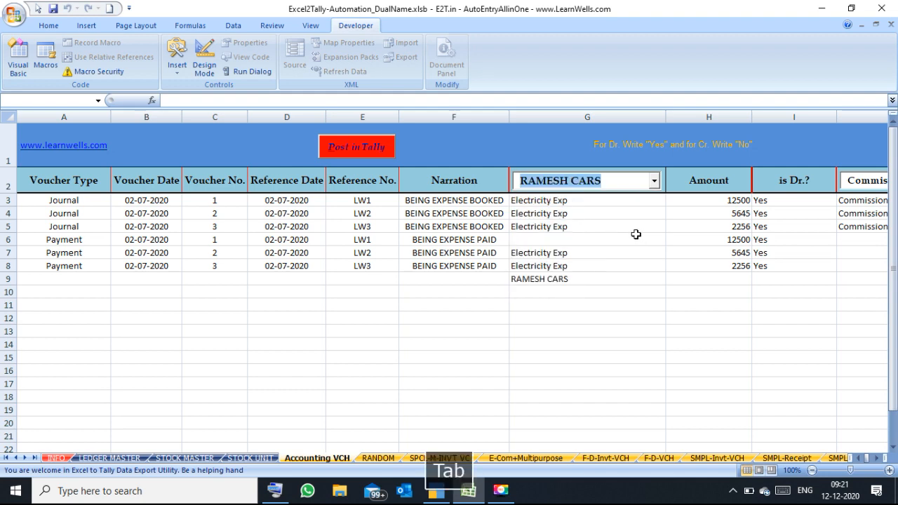
# Copy RAMESH CARS from G9 into G6:G8 and delete the extra entry in G9
pyautogui.click(558, 280)
pyautogui.hotkey('ctrl', 'c')
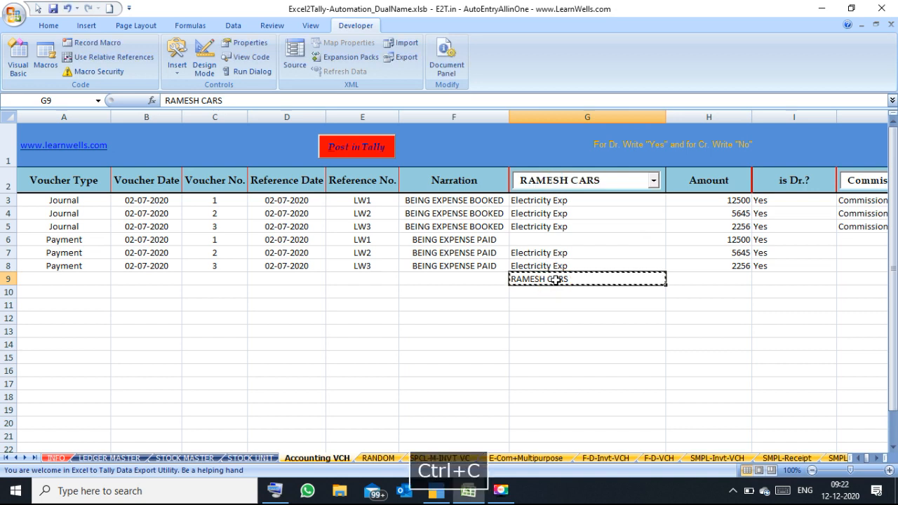
pyautogui.click(546, 238)
pyautogui.moveTo(546, 237); pyautogui.dragTo(540, 267)
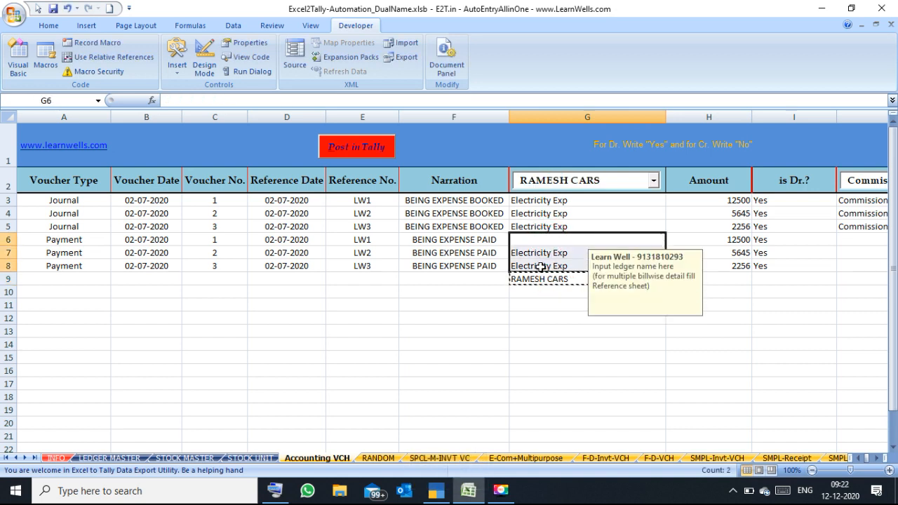
pyautogui.hotkey('ctrl', 'v')
pyautogui.click(538, 279)
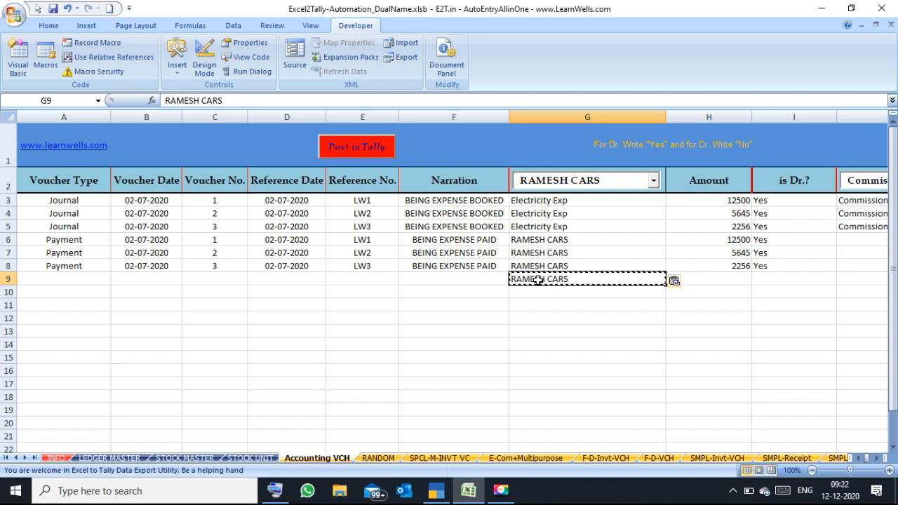
pyautogui.press('Delete')
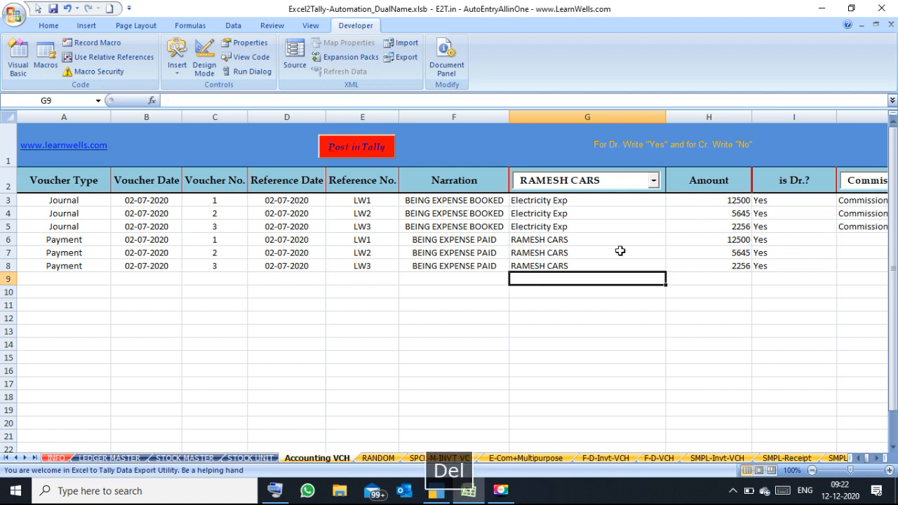
# Set the amounts of the three payment vouchers in H6:H8 to 400, 5000 and 8000
pyautogui.click(731, 238)
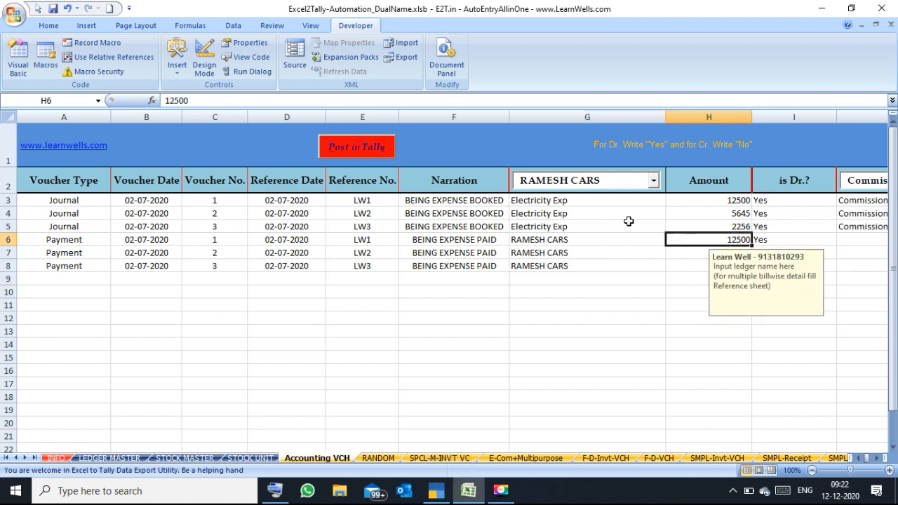
pyautogui.moveTo(160, 240); pyautogui.dragTo(156, 266)
pyautogui.click(714, 251)
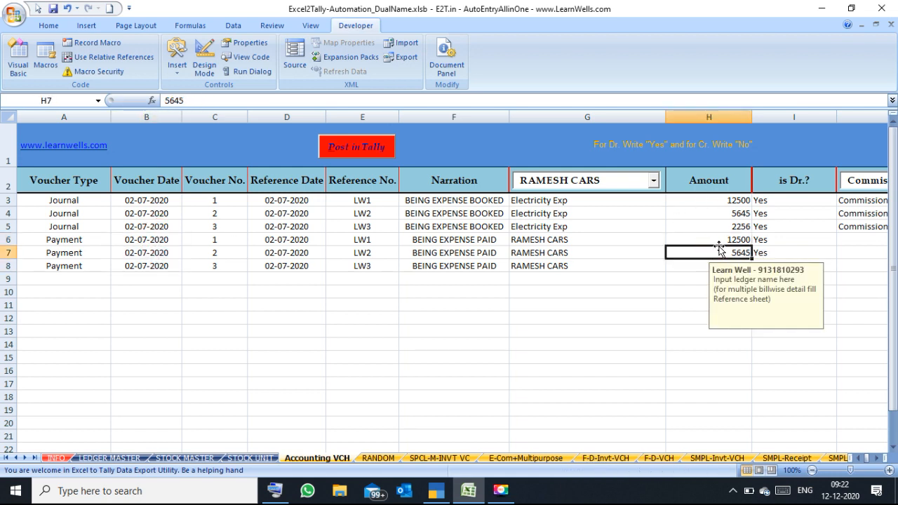
pyautogui.press('Delete')
pyautogui.click(723, 237)
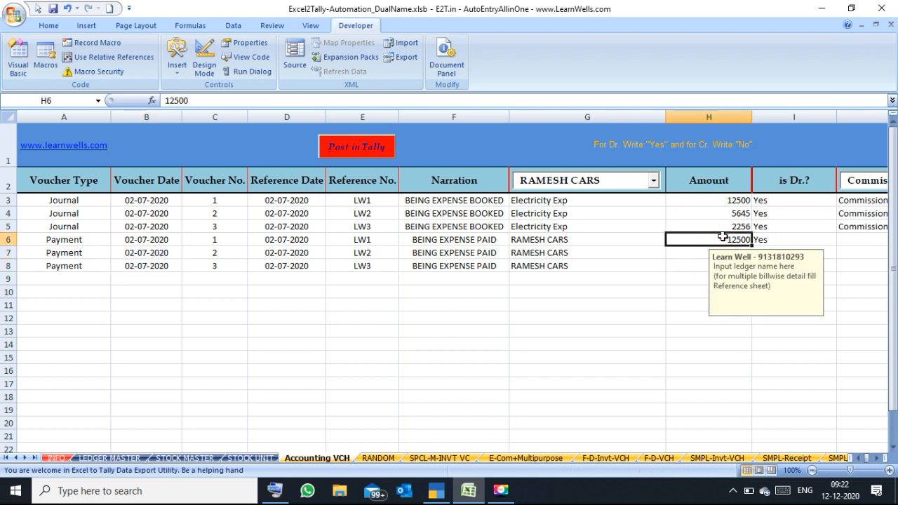
pyautogui.write('4')
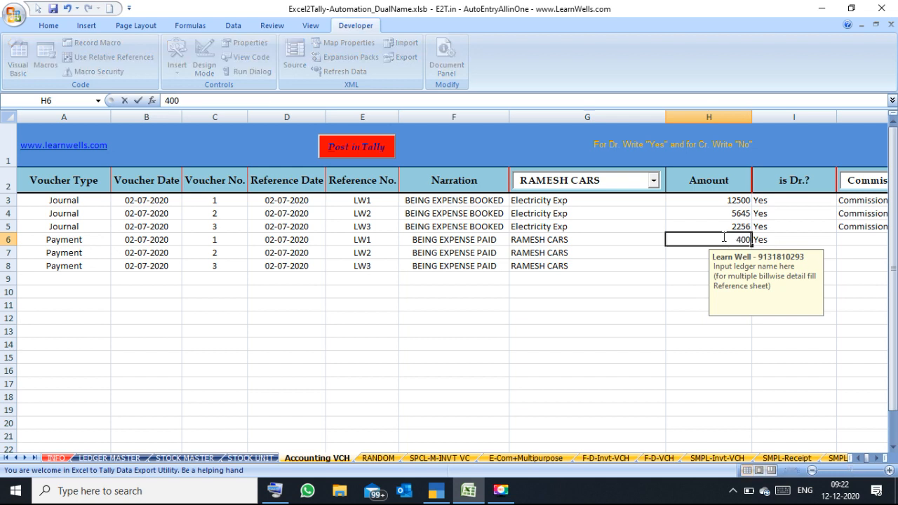
pyautogui.press('Return')
pyautogui.write('5000')
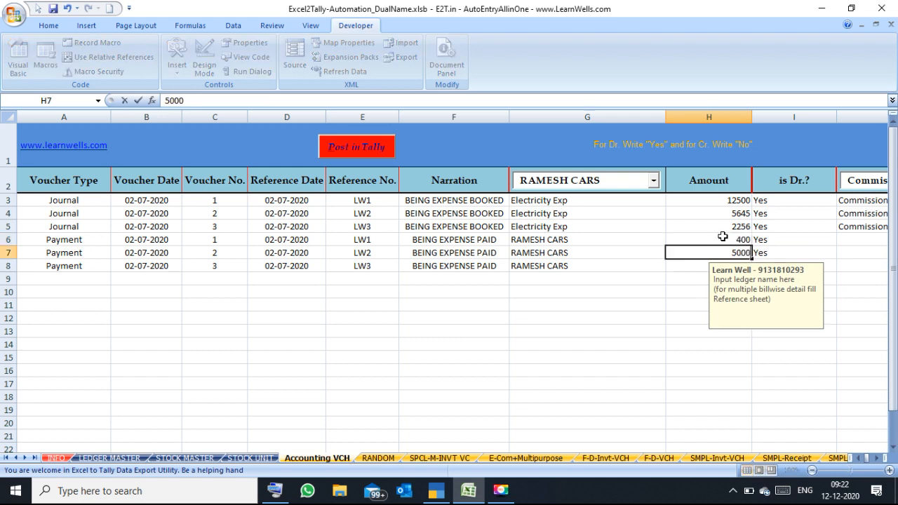
pyautogui.press('Return')
pyautogui.write('8000')
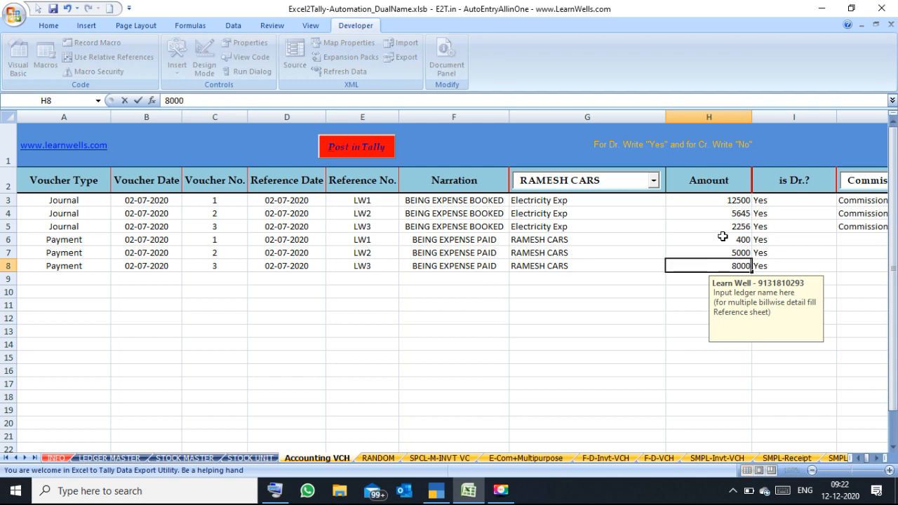
pyautogui.press('Return')
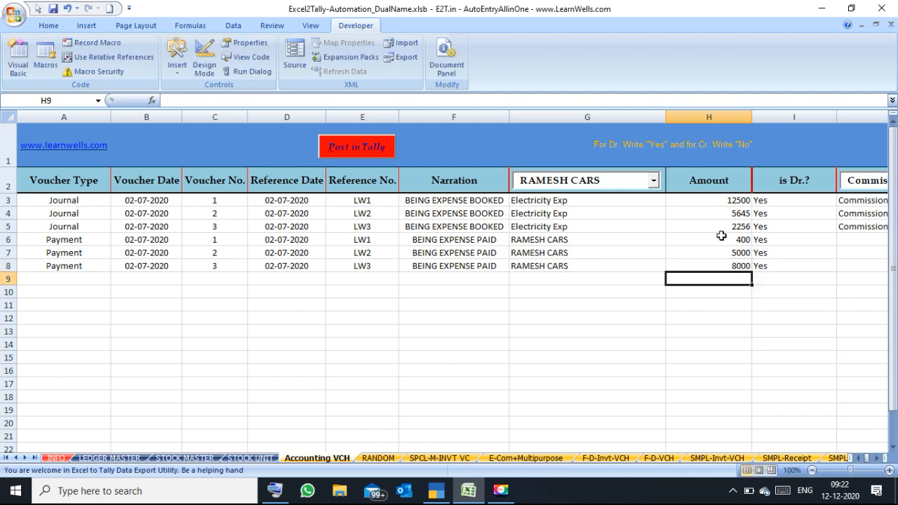
# Review the payment amounts and compare the reference numbers of the journal rows with those of the payment rows
pyautogui.click(721, 238)
pyautogui.click(682, 253)
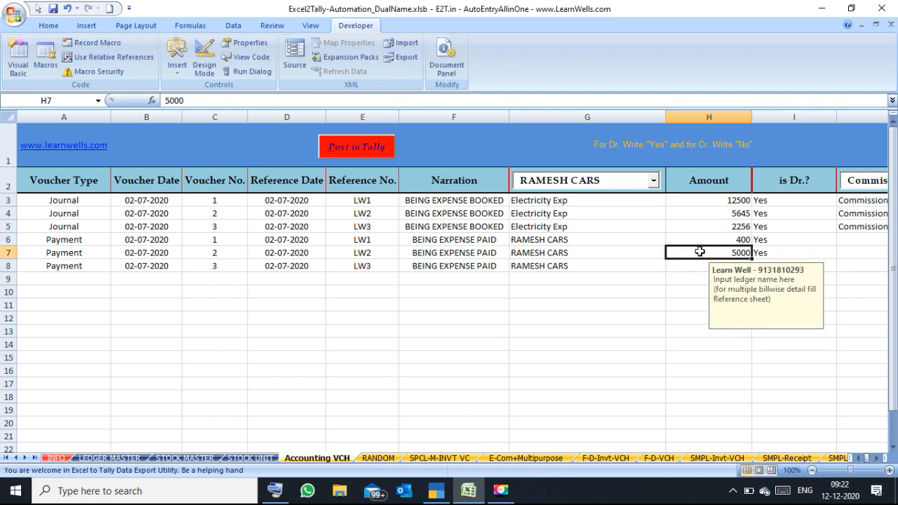
pyautogui.click(680, 267)
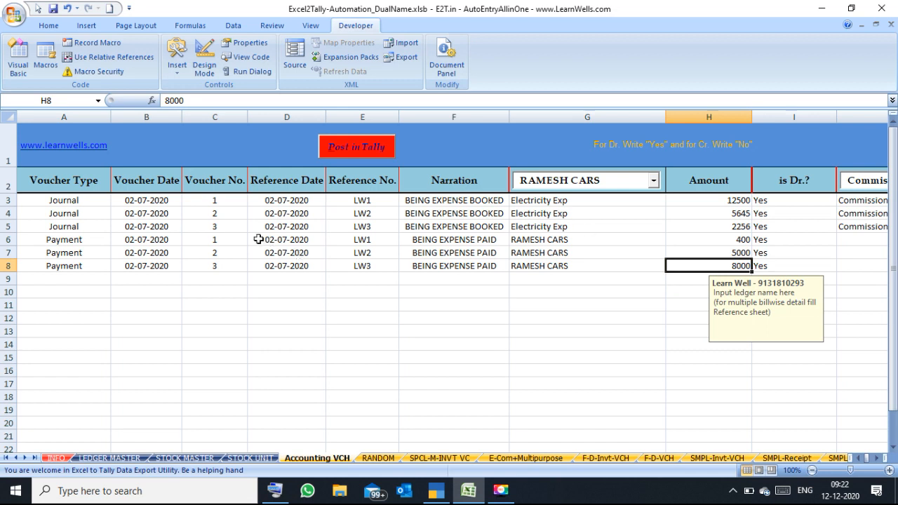
pyautogui.click(232, 241)
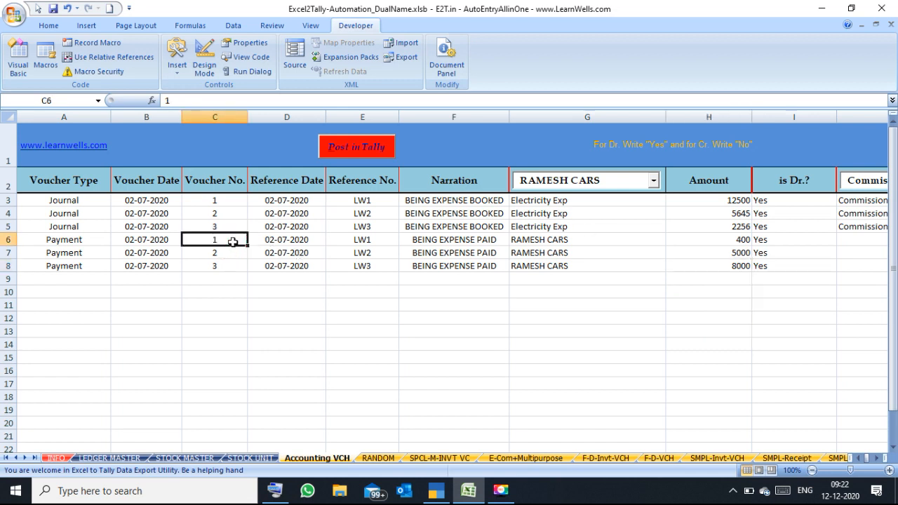
pyautogui.moveTo(366, 211); pyautogui.dragTo(364, 278)
pyautogui.click(380, 238)
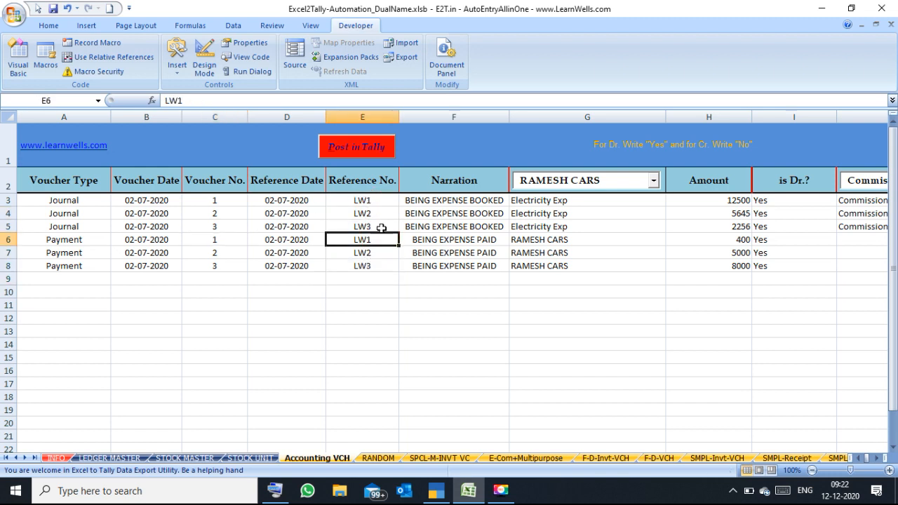
pyautogui.moveTo(382, 206); pyautogui.dragTo(377, 229)
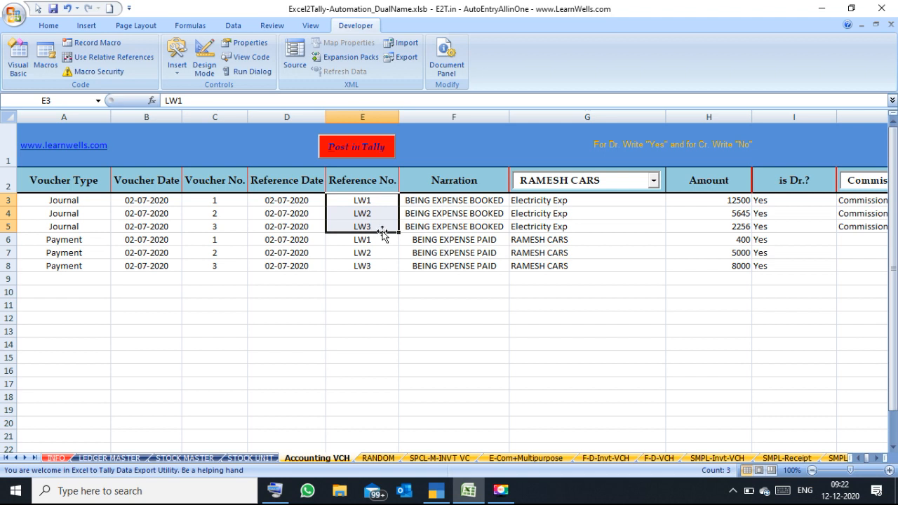
pyautogui.click(379, 239)
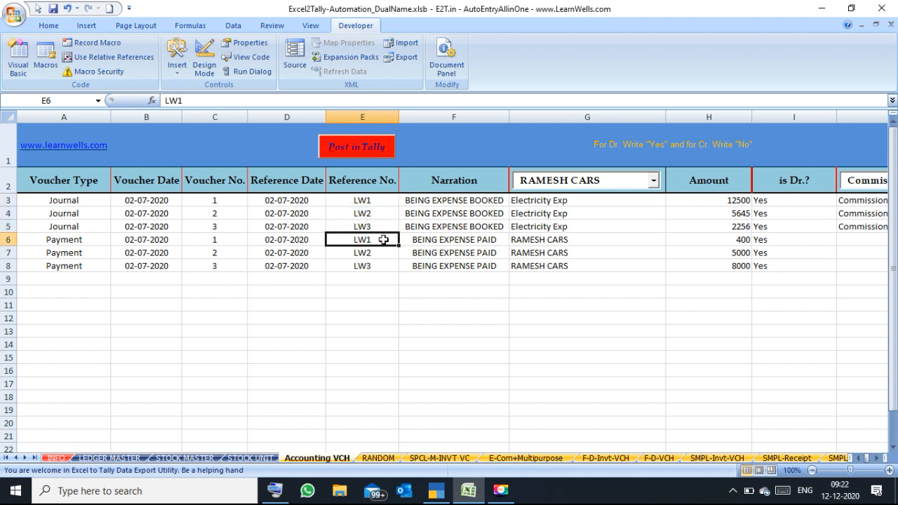
# Change the payment reference number in E6 to LW11 and fill the series down to LW13 in E8
pyautogui.doubleClick(385, 240)
pyautogui.write('1')
pyautogui.press('Return')
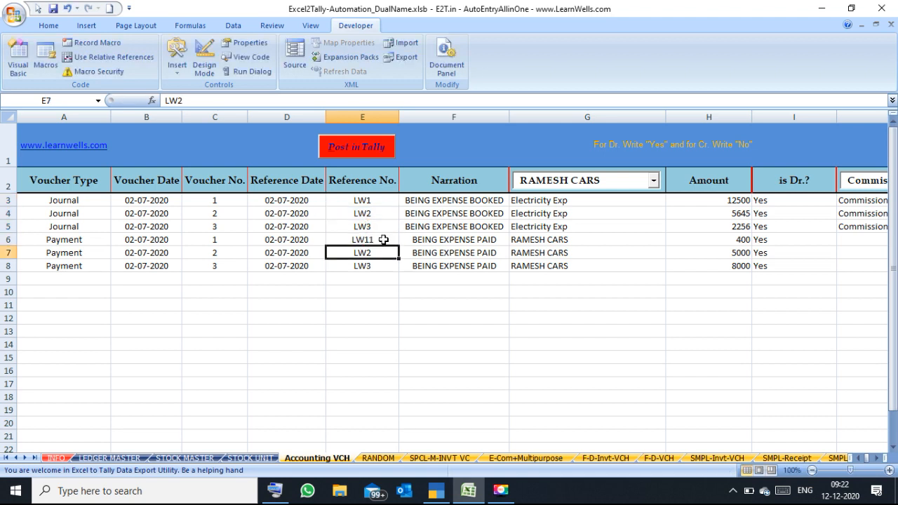
pyautogui.click(384, 240)
pyautogui.moveTo(400, 246); pyautogui.dragTo(393, 274)
pyautogui.click(454, 279)
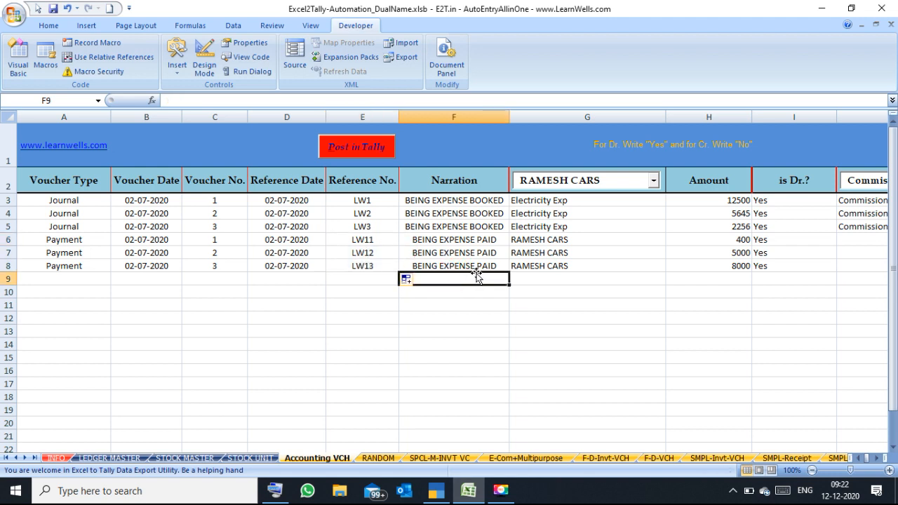
pyautogui.click(487, 241)
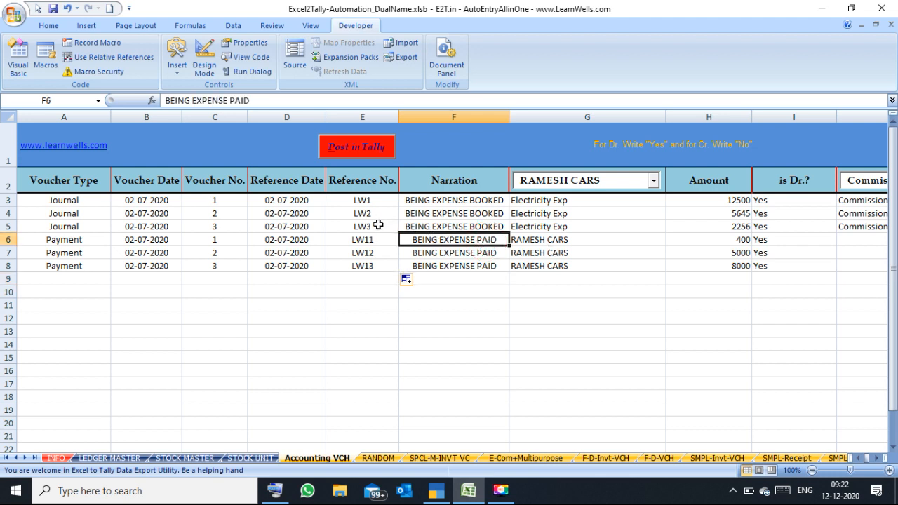
pyautogui.click(376, 249)
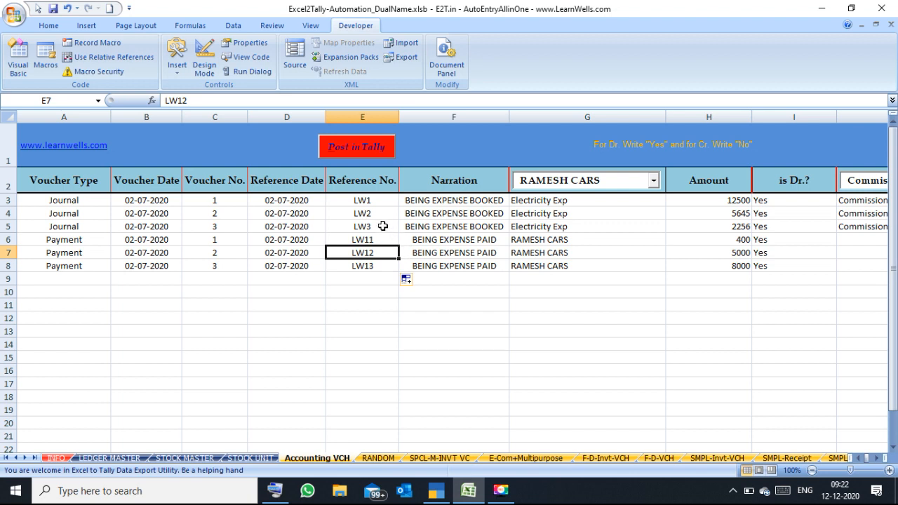
pyautogui.click(382, 226)
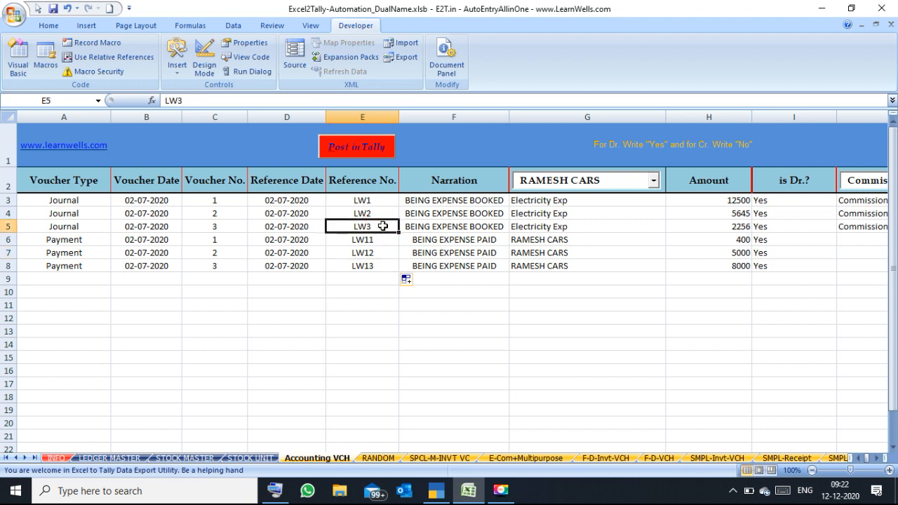
pyautogui.click(378, 241)
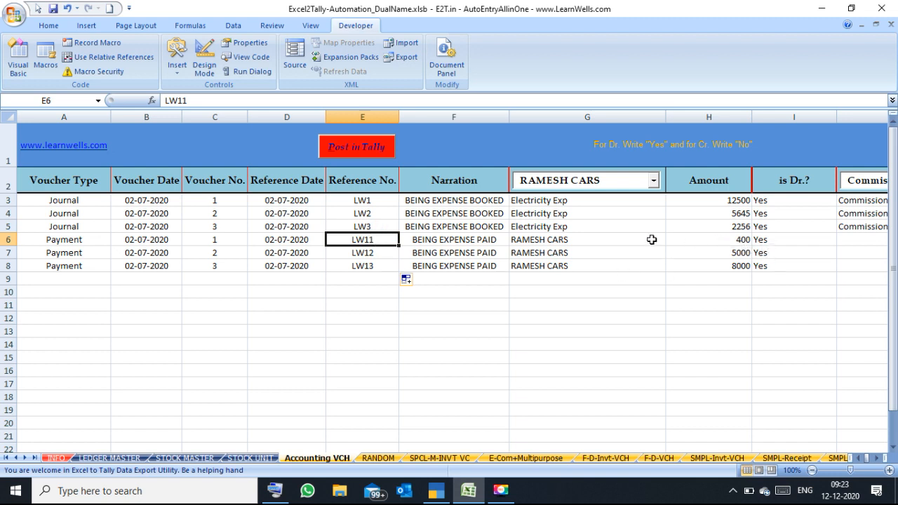
# Check the payment amounts and debit flags, and enter sbi as the second ledger in J6
pyautogui.moveTo(722, 240); pyautogui.dragTo(727, 271)
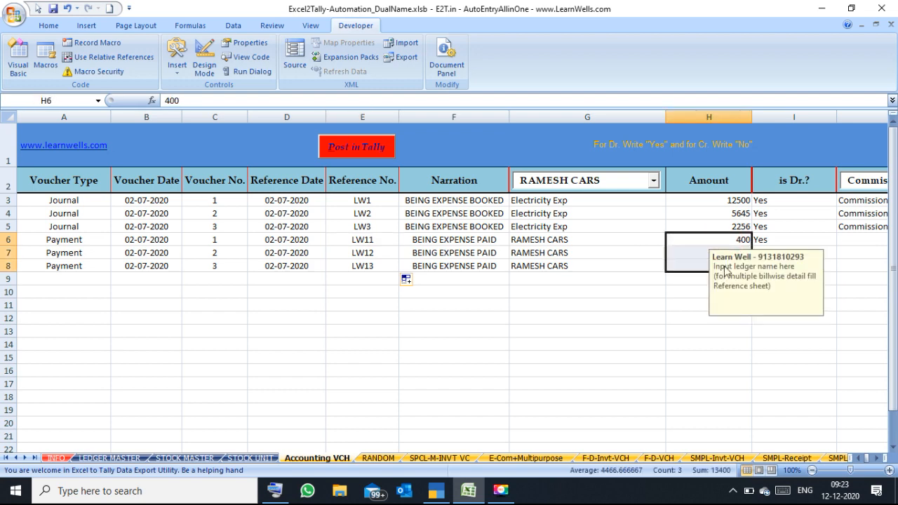
pyautogui.click(788, 236)
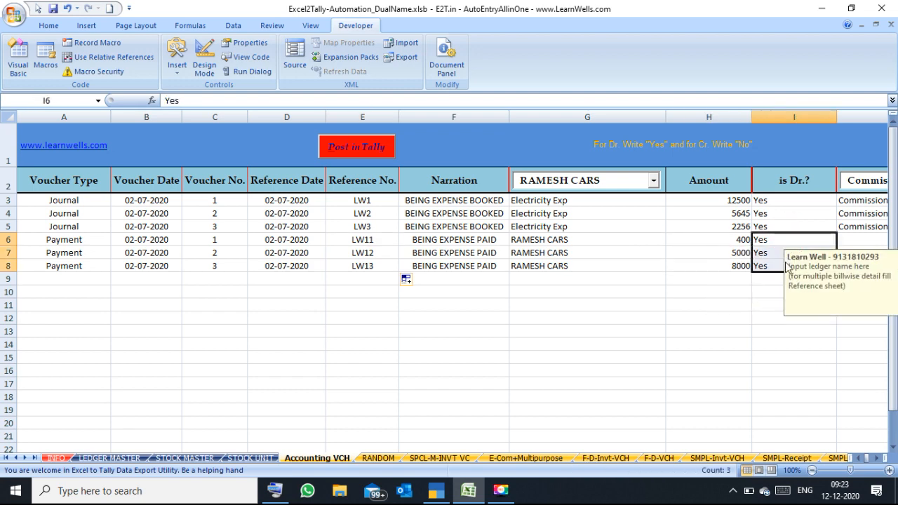
pyautogui.press('Right')
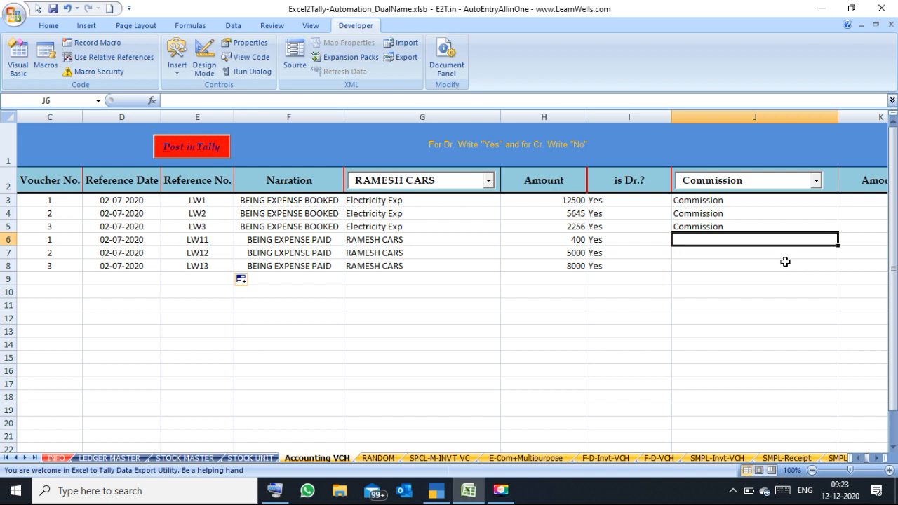
pyautogui.write('s')
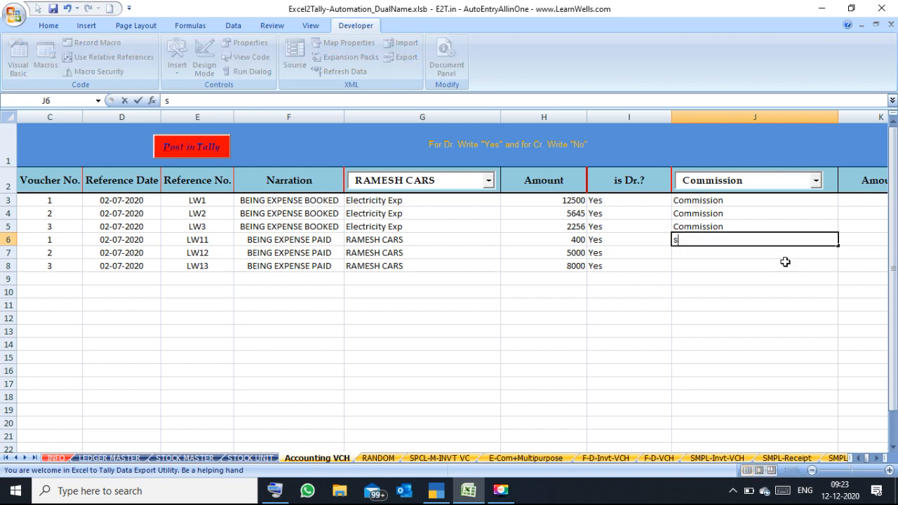
pyautogui.press('BackSpace')
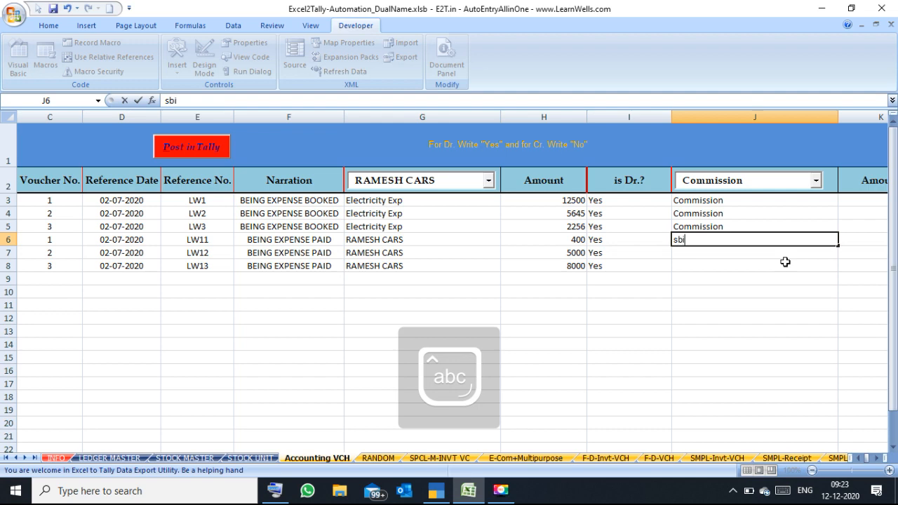
pyautogui.moveTo(754, 236)
pyautogui.mouseDown()
pyautogui.moveTo(790, 157)
pyautogui.moveTo(742, 227)
pyautogui.mouseUp()
pyautogui.click(712, 265)
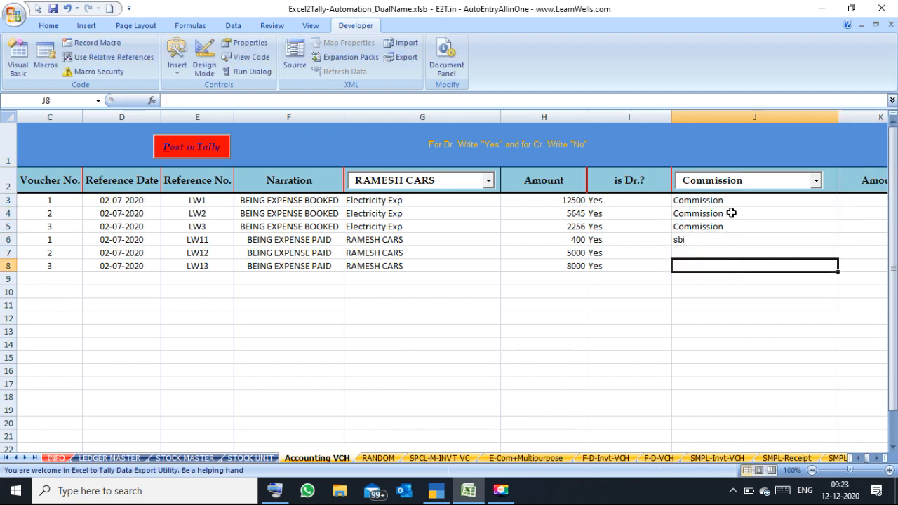
# Insert the ledger SBI into J7 and J8 using the column J ledger selector
pyautogui.moveTo(750, 182); pyautogui.dragTo(654, 184)
pyautogui.write('SBI')
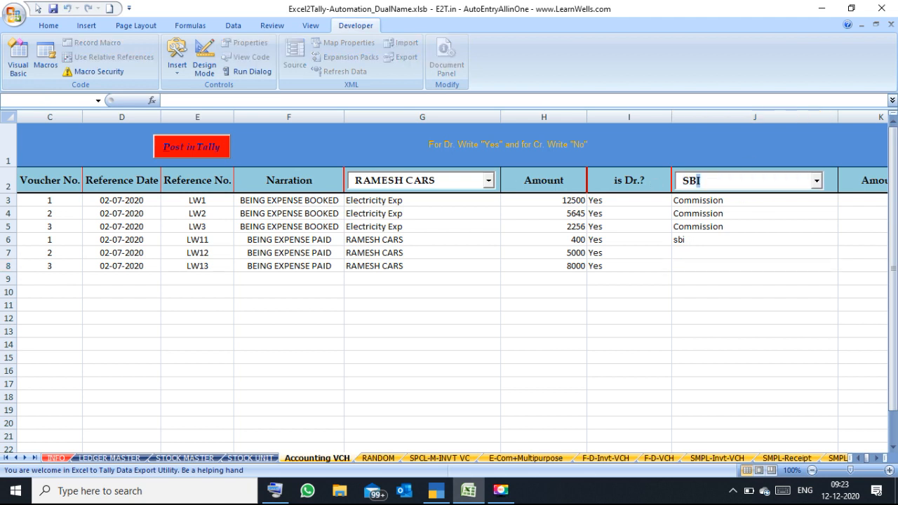
pyautogui.press('Tab')
pyautogui.click(678, 264)
pyautogui.click(720, 185)
pyautogui.press('Tab')
# Copy the payment amounts from H6:H8 into the second ledger's amount cells K6:K8
pyautogui.moveTo(576, 240); pyautogui.dragTo(572, 268)
pyautogui.hotkey('ctrl', 'c')
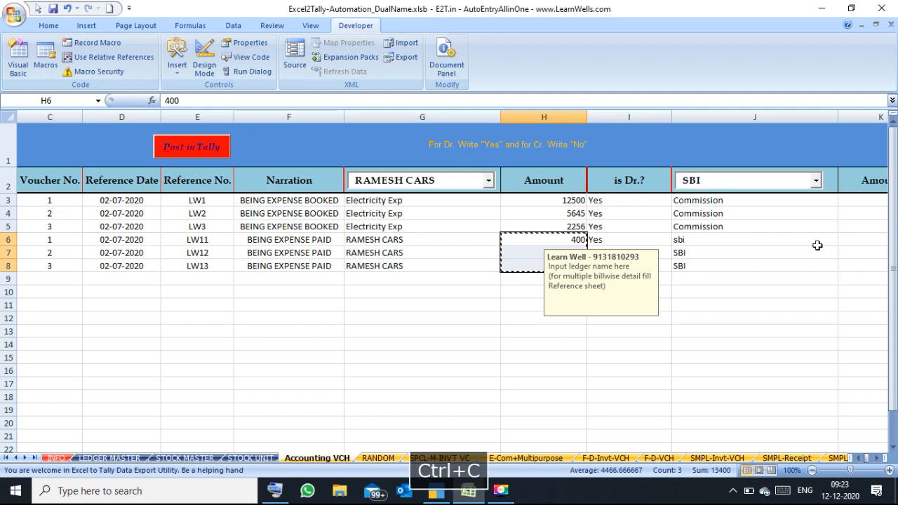
pyautogui.click(841, 241)
pyautogui.hotkey('ctrl', 'v')
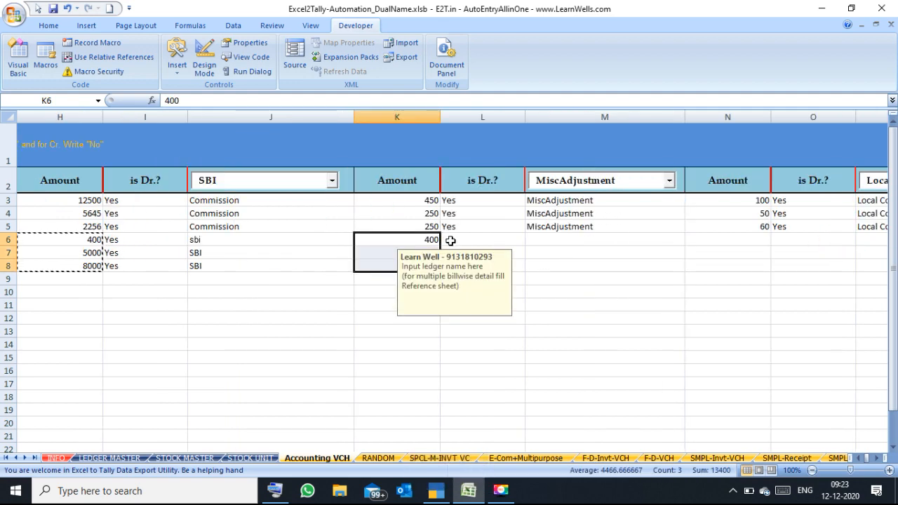
# Mark the second ledger of the payment rows as credit by entering No in L6 and copying it through L8
pyautogui.click(472, 242)
pyautogui.write('N')
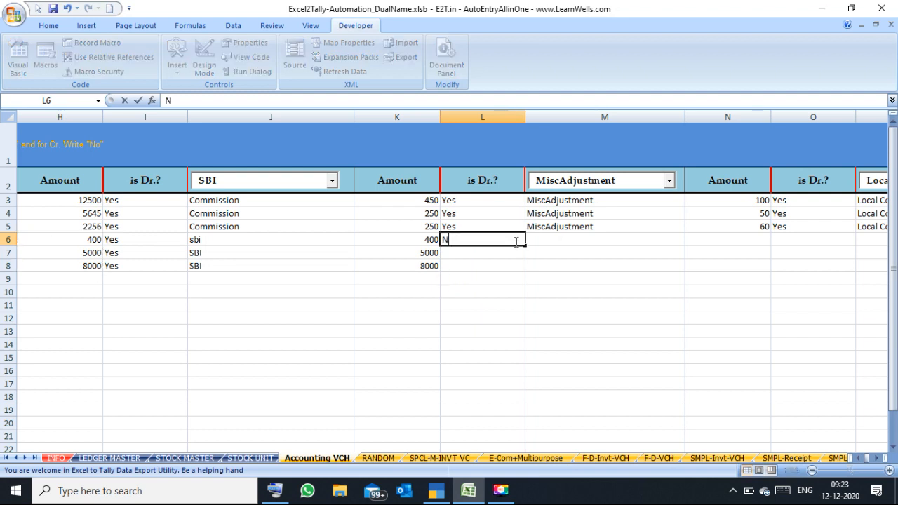
pyautogui.write('os')
pyautogui.press('BackSpace')
pyautogui.press('Return')
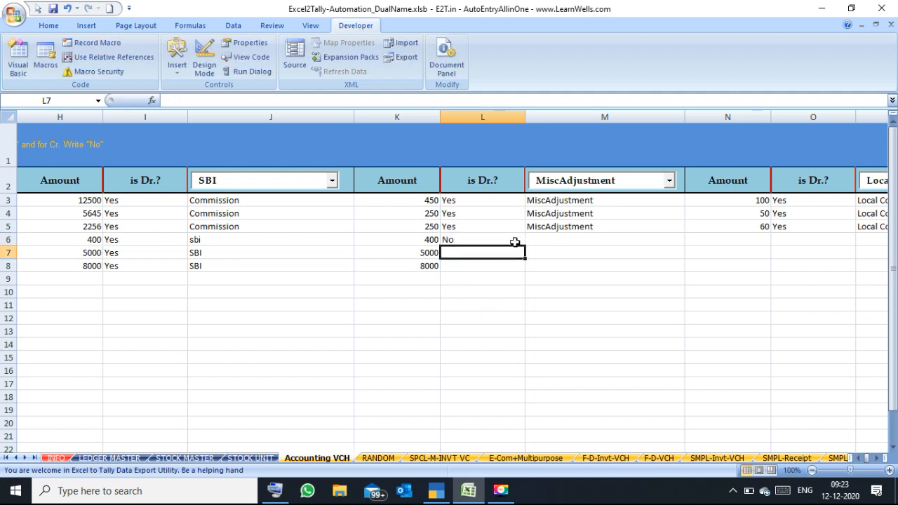
pyautogui.click(480, 241)
pyautogui.hotkey('ctrl', 'c')
pyautogui.hotkey('shift', 'Down')
pyautogui.hotkey('shift', 'Down')
pyautogui.hotkey('ctrl', 'v')
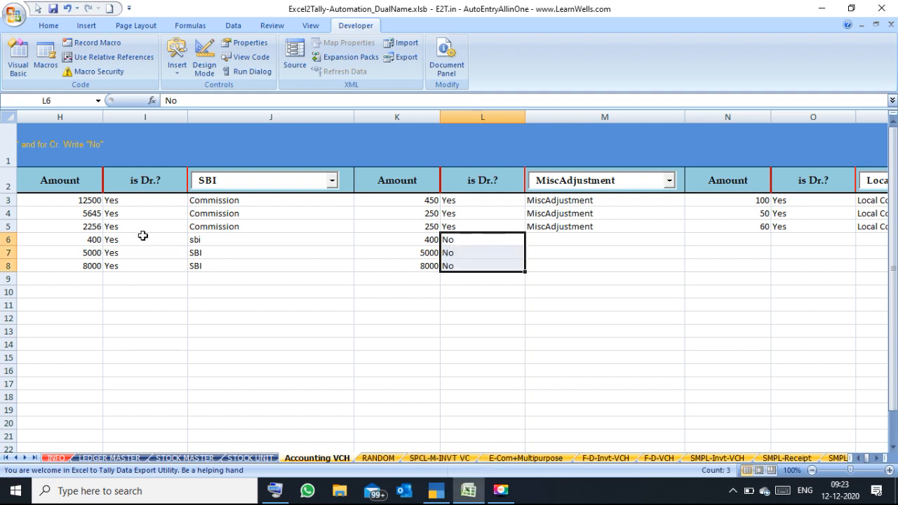
pyautogui.moveTo(408, 239); pyautogui.dragTo(428, 271)
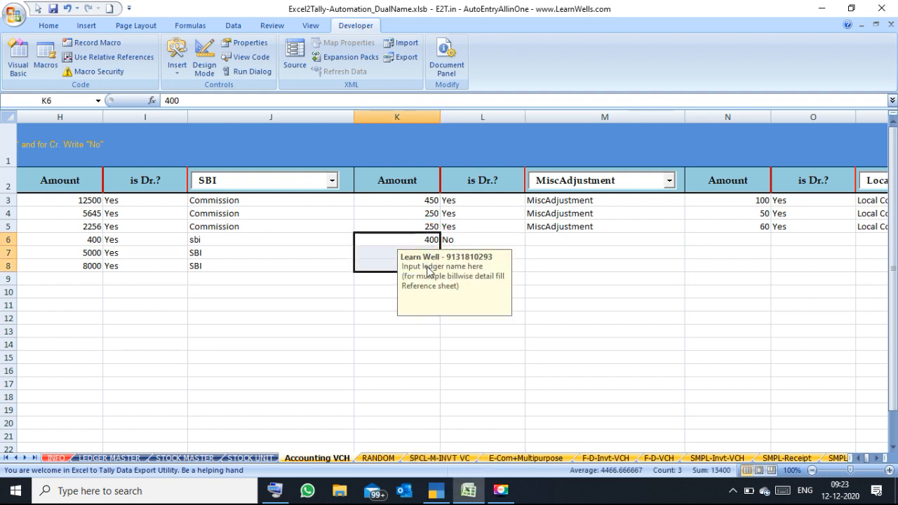
pyautogui.click(562, 262)
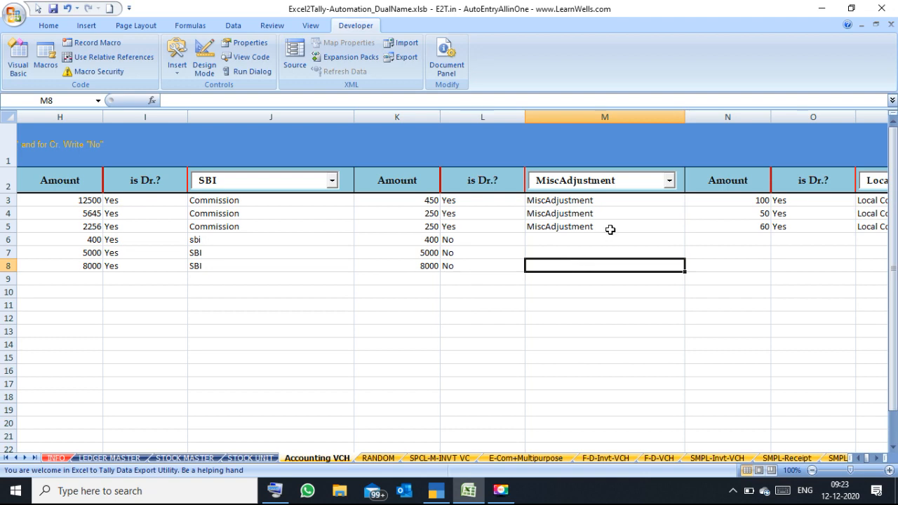
# Duplicate the three payment voucher rows by copying A6:J8 and pasting the copy at A9
pyautogui.press('Left')
pyautogui.press('Left')
pyautogui.press('Left')
pyautogui.press('Left')
pyautogui.press('Left')
pyautogui.press('Left')
pyautogui.press('Left')
pyautogui.press('Left')
pyautogui.press('Left')
pyautogui.press('Left')
pyautogui.press('Left')
pyautogui.press('Left')
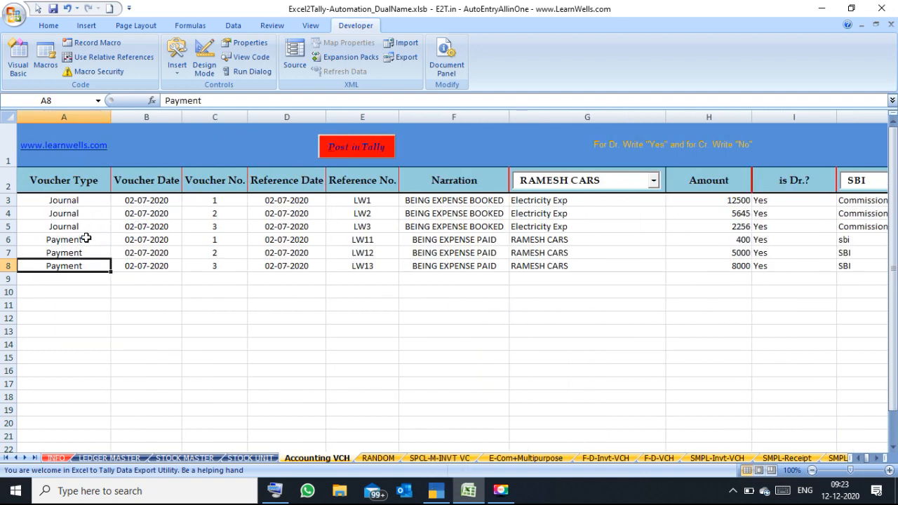
pyautogui.moveTo(85, 241); pyautogui.dragTo(812, 261)
pyautogui.hotkey('ctrl', 'c')
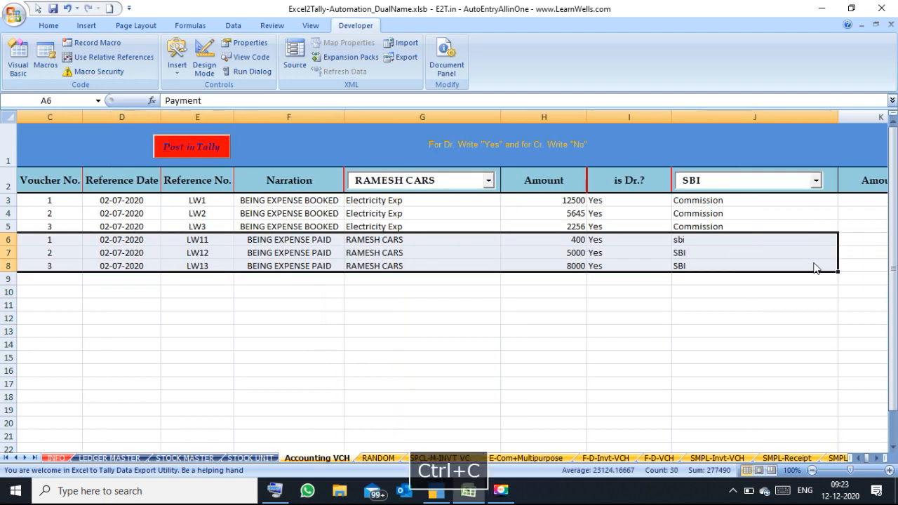
pyautogui.press('Left')
pyautogui.press('Down')
pyautogui.press('Down')
pyautogui.press('Down')
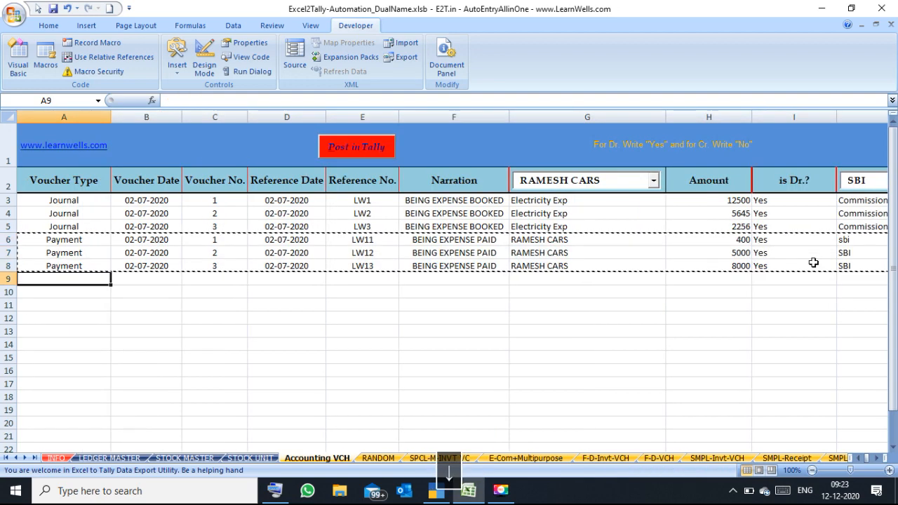
pyautogui.hotkey('ctrl', 'v')
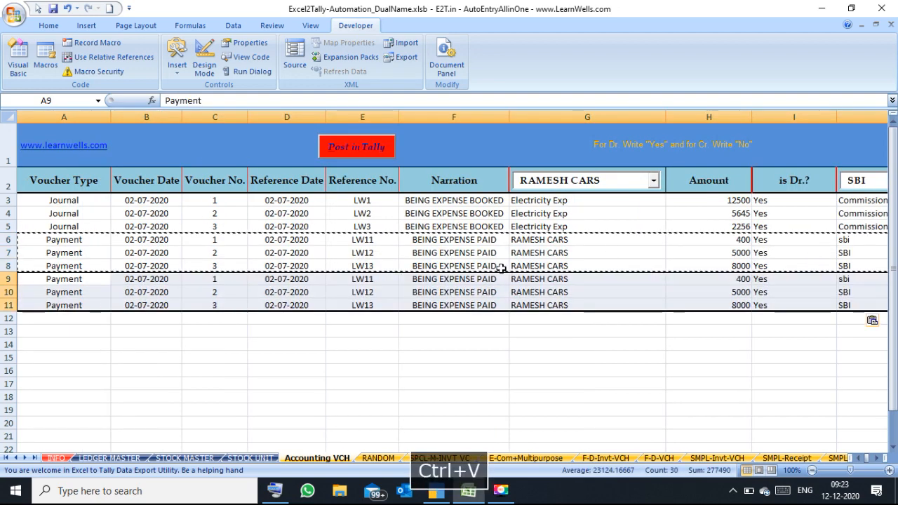
# Change the voucher type of the pasted rows to Receipt in A9 and fill it through A11
pyautogui.click(75, 280)
pyautogui.write('Rece')
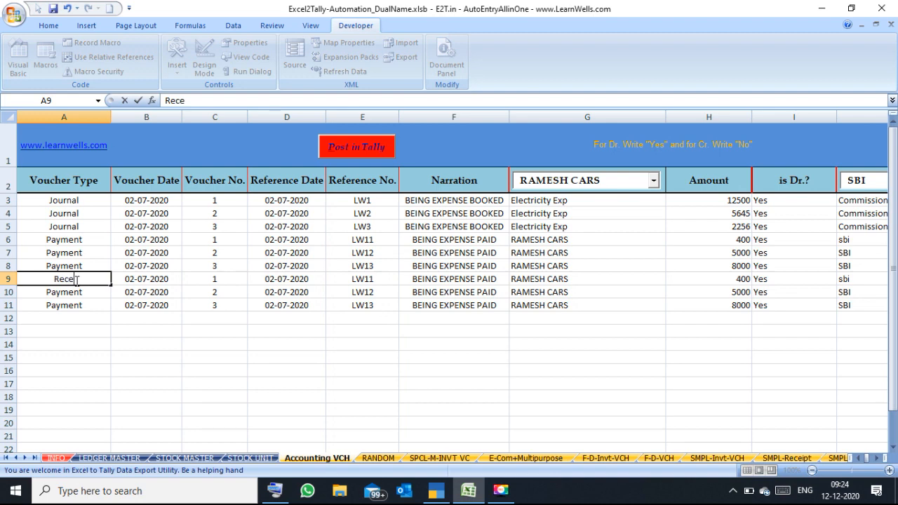
pyautogui.write('ipt')
pyautogui.press('Return')
pyautogui.click(73, 280)
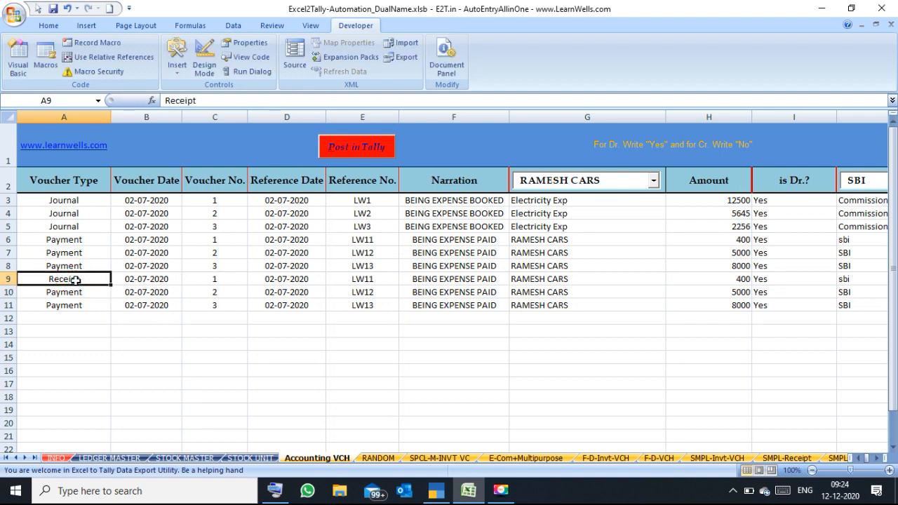
pyautogui.hotkey('shift', 'Down')
pyautogui.hotkey('shift', 'Down')
pyautogui.hotkey('ctrl', 'd')
pyautogui.click(134, 280)
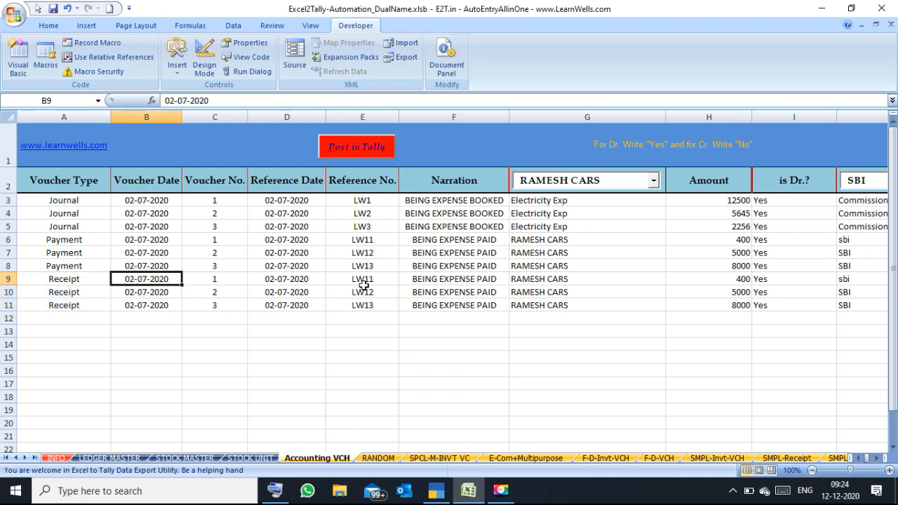
# Renumber the journal vouchers as J1 to J3 by entering J1 in C3 and filling the series through C5
pyautogui.press('Right')
pyautogui.click(229, 199)
pyautogui.write('J')
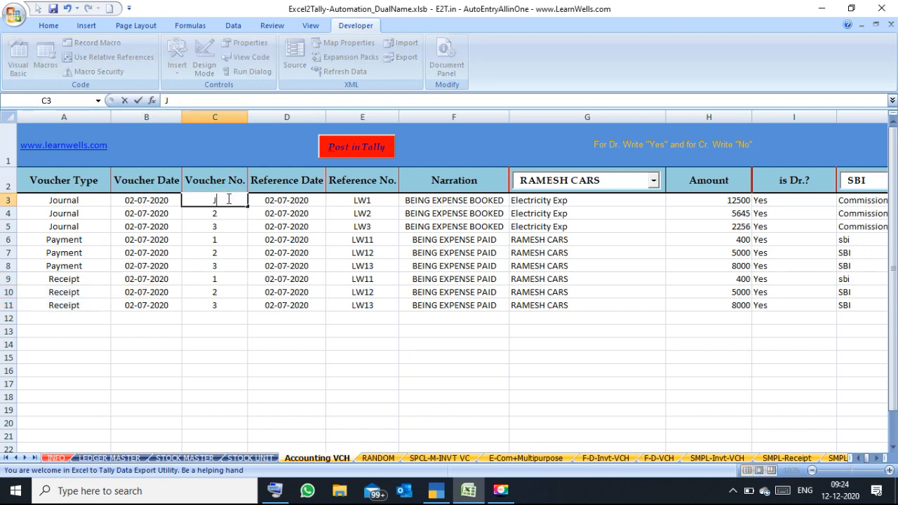
pyautogui.write('1')
pyautogui.press('Return')
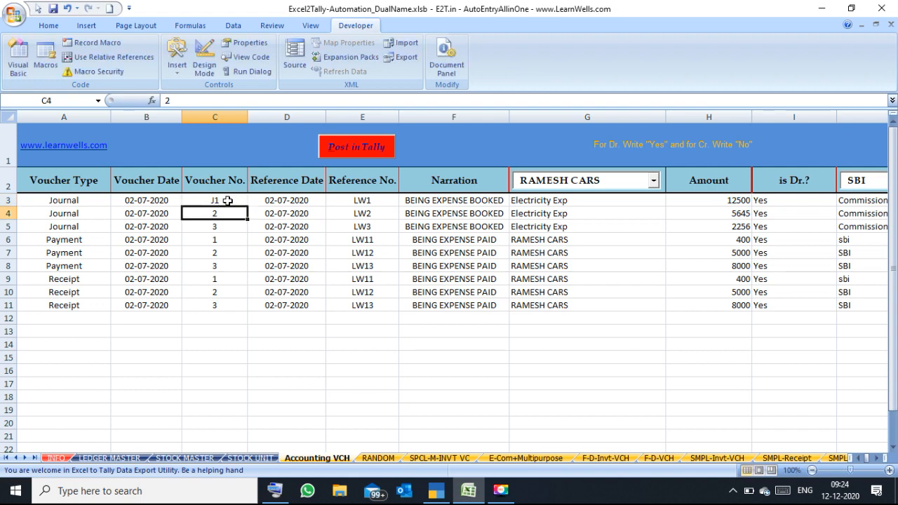
pyautogui.click(228, 201)
pyautogui.moveTo(248, 205); pyautogui.dragTo(243, 236)
# Renumber the payment vouchers as P1 to P3 by entering P1 in C6 and filling the series through C8
pyautogui.click(228, 240)
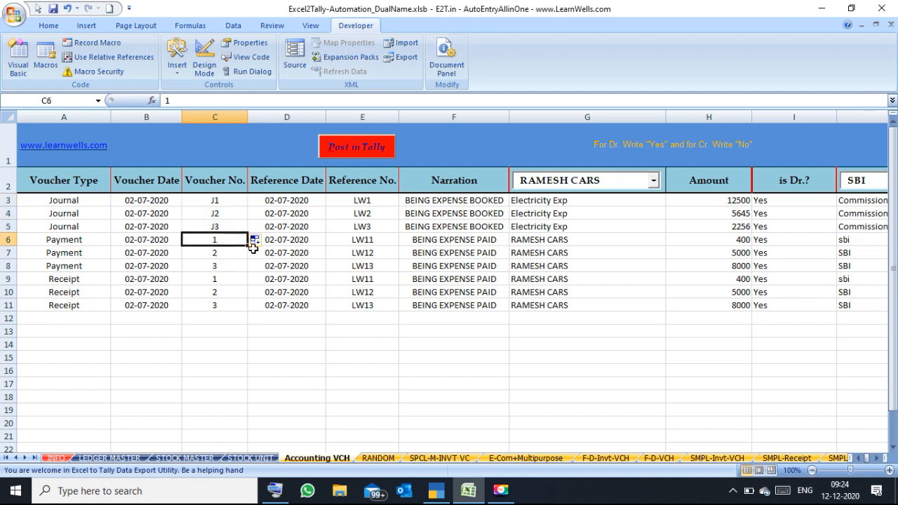
pyautogui.write('J')
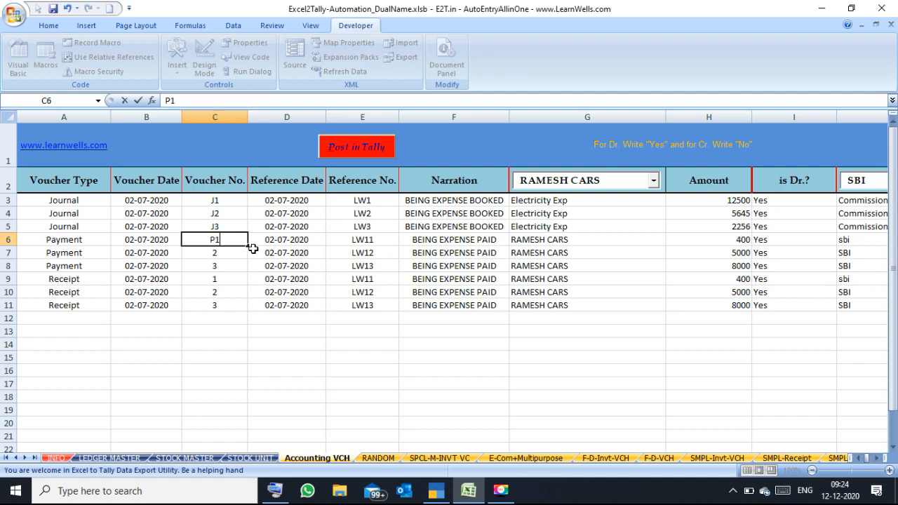
pyautogui.click(235, 257)
pyautogui.click(231, 238)
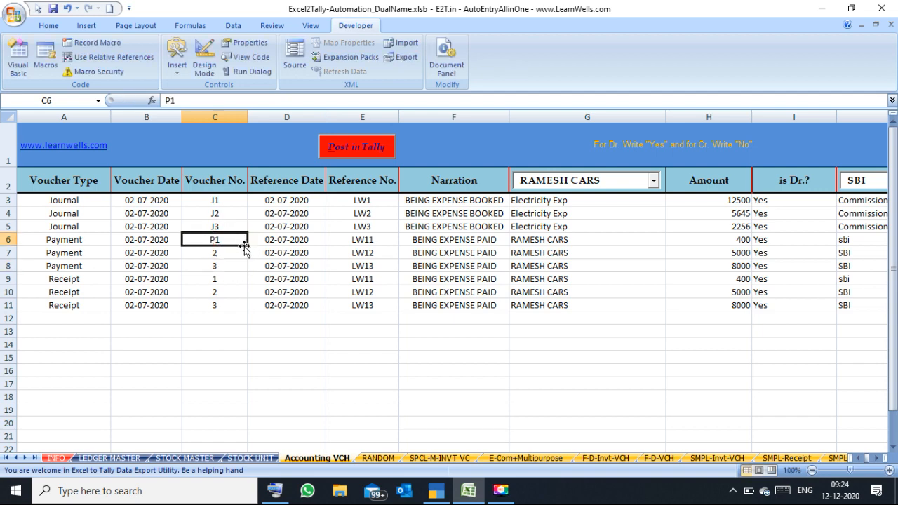
pyautogui.moveTo(249, 246); pyautogui.dragTo(250, 275)
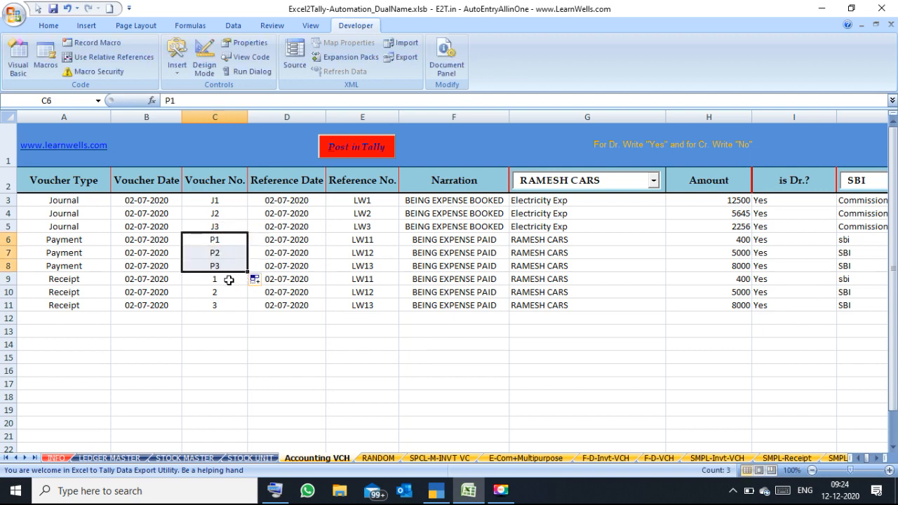
# Renumber the receipt vouchers as R1 to R3 by entering R1 in C9 and filling the series through C11
pyautogui.click(229, 280)
pyautogui.write('R')
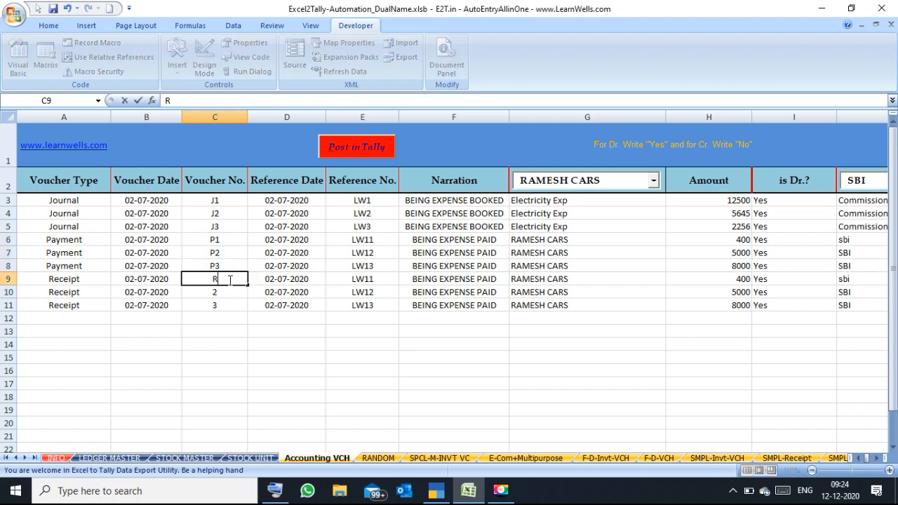
pyautogui.write('1')
pyautogui.press('Return')
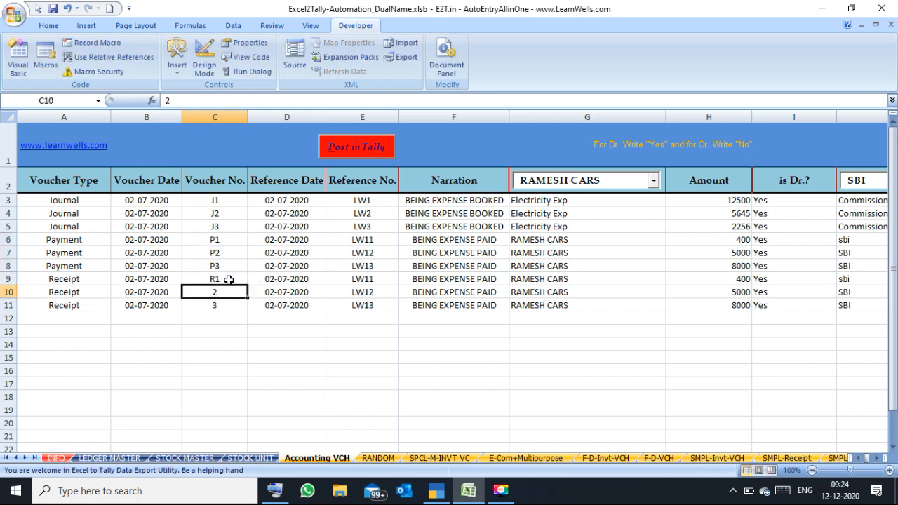
pyautogui.click(229, 280)
pyautogui.moveTo(245, 286); pyautogui.dragTo(241, 299)
pyautogui.click(239, 295)
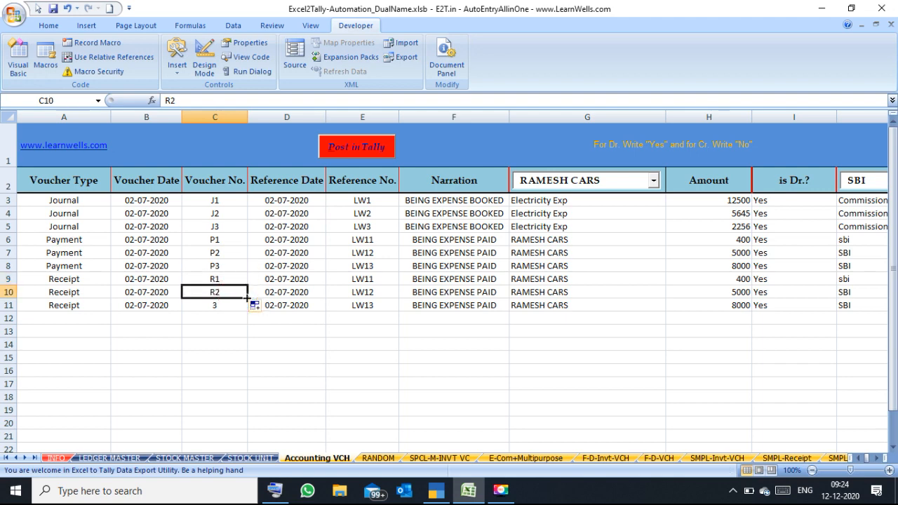
pyautogui.moveTo(244, 298); pyautogui.dragTo(245, 310)
pyautogui.click(341, 323)
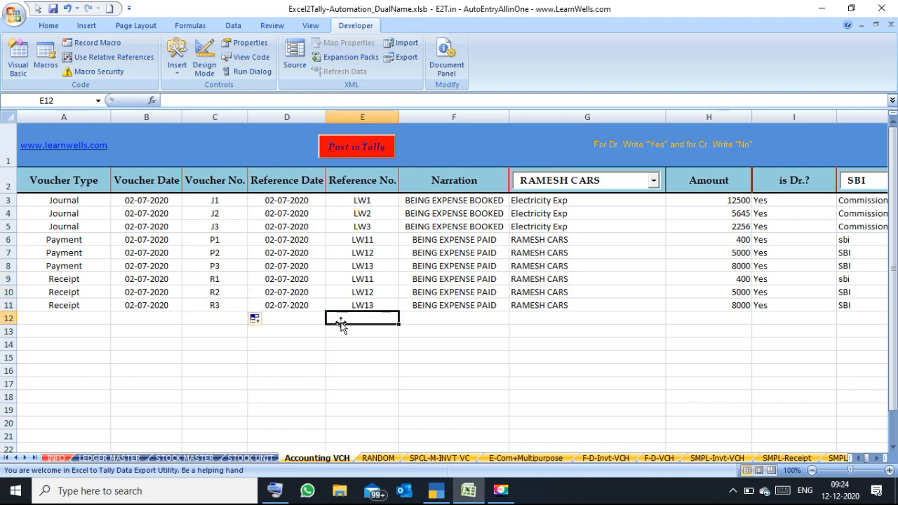
# Clear the first ledger of the receipt rows and insert ROSE MARRY MEDICS A/C in G9:G11 using the column G ledger selector
pyautogui.click(580, 277)
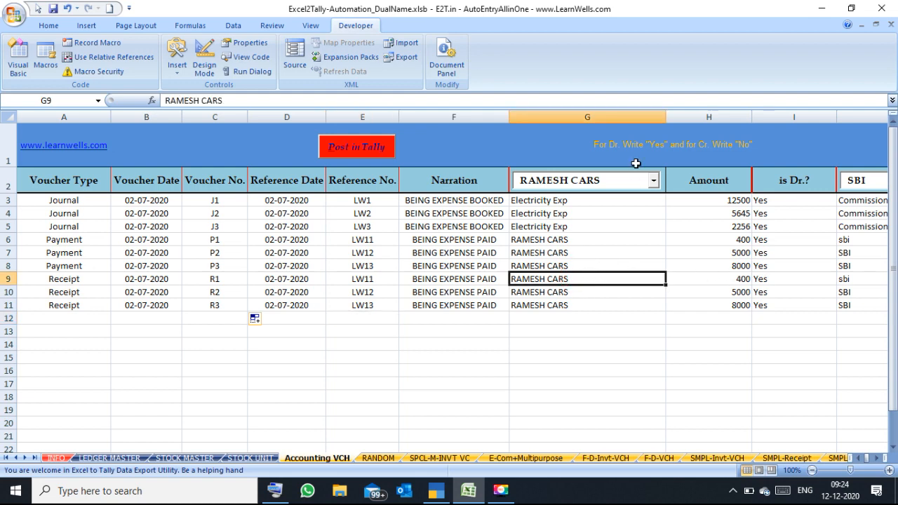
pyautogui.moveTo(558, 279); pyautogui.dragTo(562, 306)
pyautogui.press('Delete')
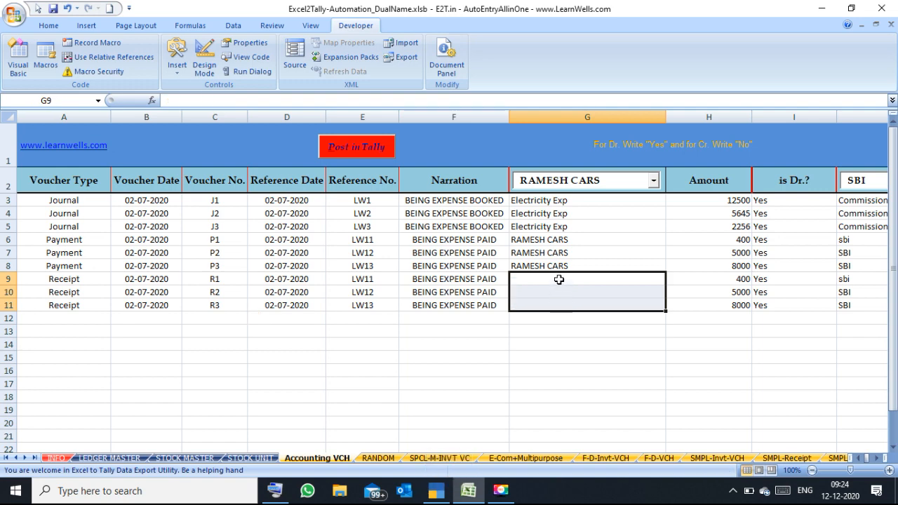
pyautogui.click(560, 278)
pyautogui.click(654, 181)
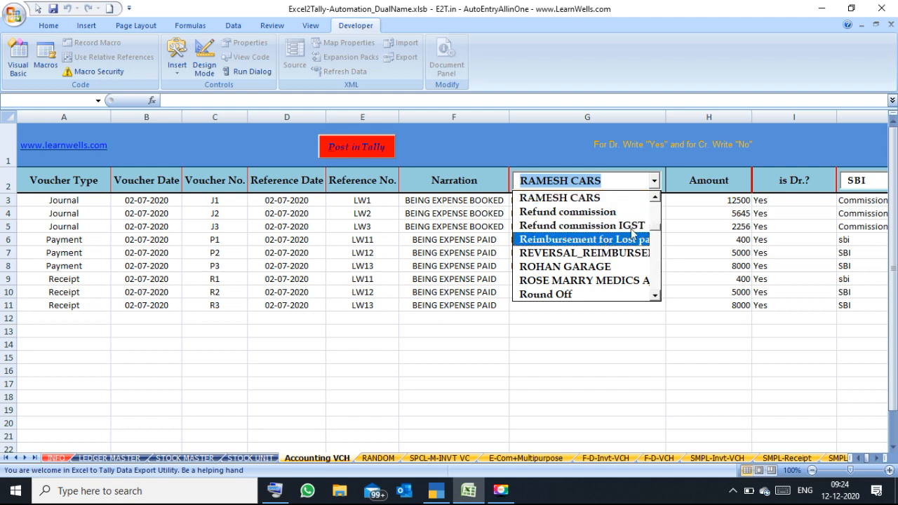
pyautogui.click(604, 280)
pyautogui.press('Tab')
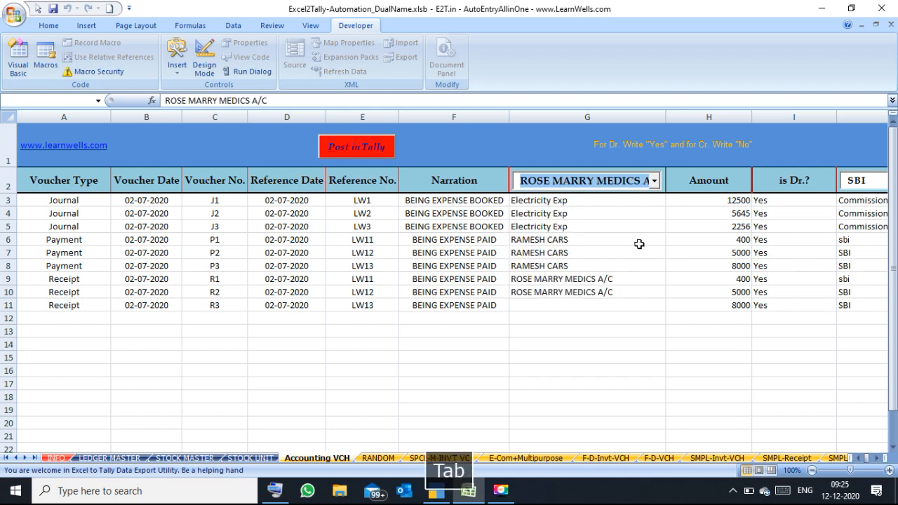
# Enter the receipt amounts 50000, 10000 and 20000 in H9:H11
pyautogui.click(735, 281)
pyautogui.write('50000')
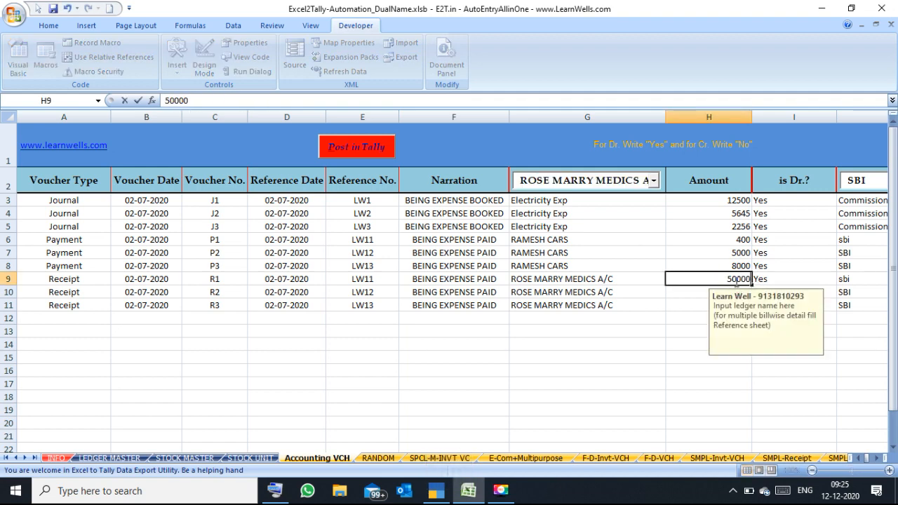
pyautogui.press('Return')
pyautogui.write('100')
pyautogui.press('Return')
pyautogui.write('20000')
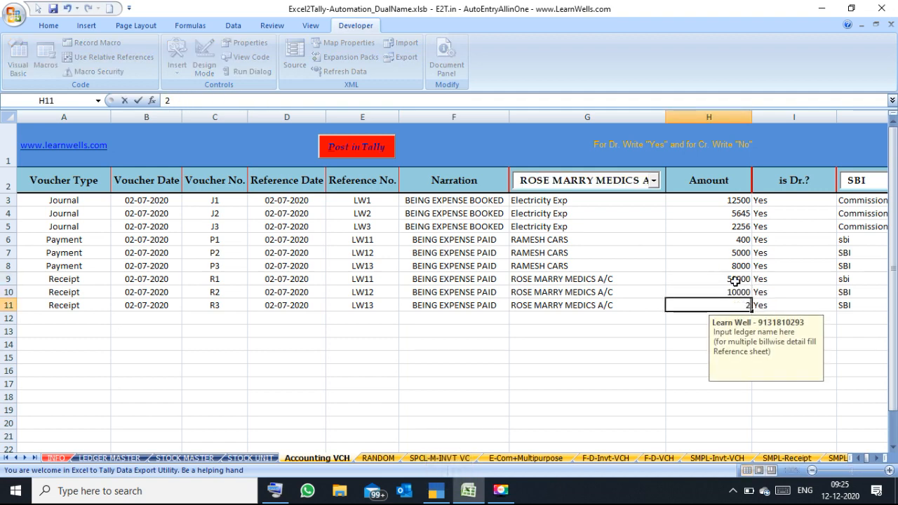
pyautogui.press('Return')
# Mark the first ledger of the receipt rows as credit by entering No in I9 and copying it through I11
pyautogui.click(757, 290)
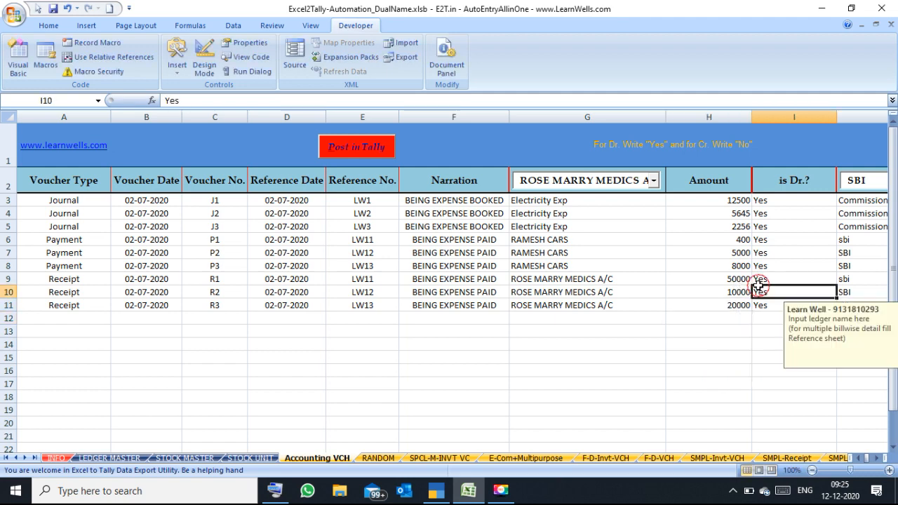
pyautogui.click(777, 279)
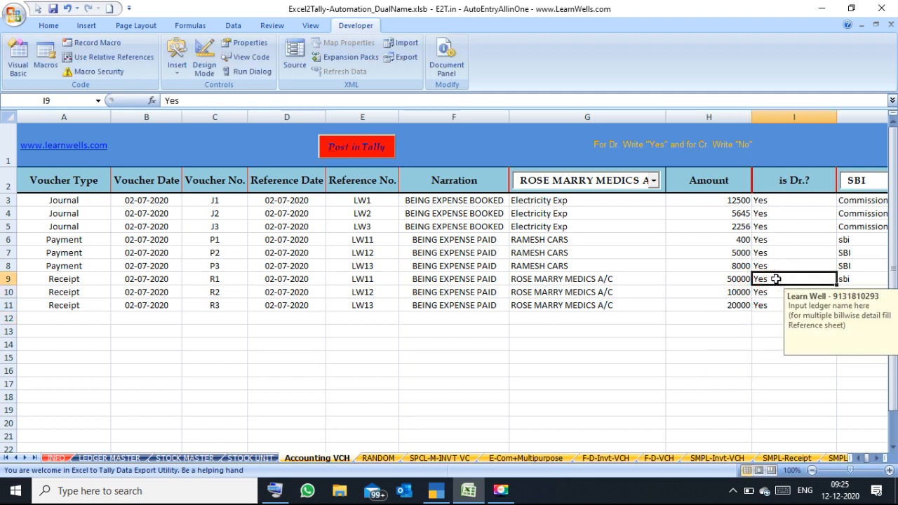
pyautogui.write('No')
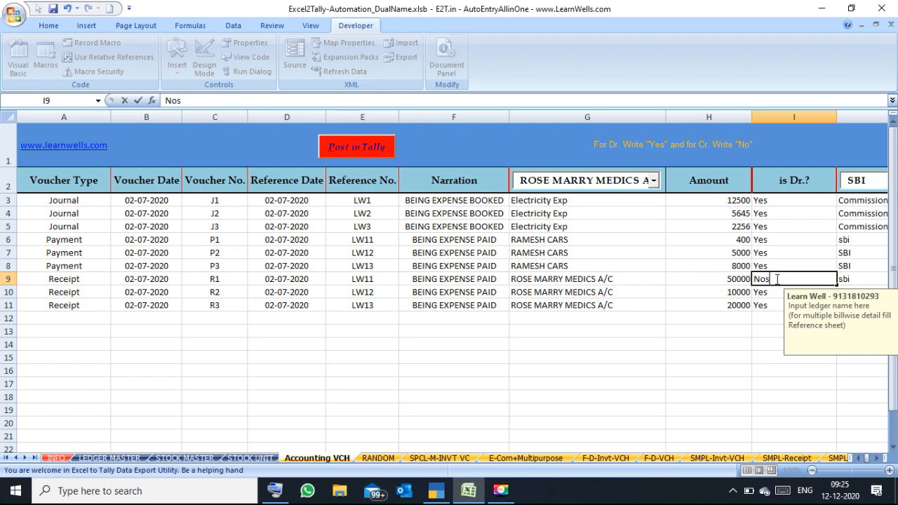
pyautogui.press('Return')
pyautogui.click(776, 279)
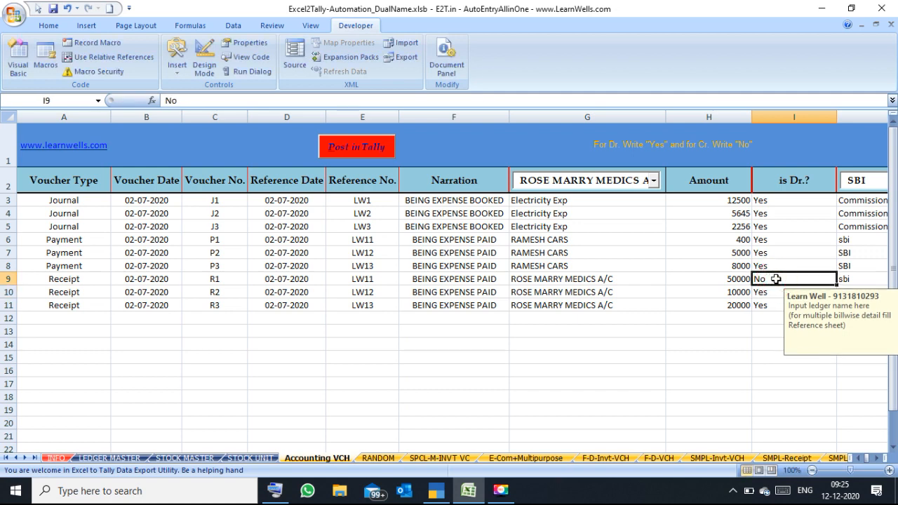
pyautogui.hotkey('ctrl', 'c')
pyautogui.hotkey('shift', 'Down')
pyautogui.hotkey('shift', 'Down')
pyautogui.hotkey('ctrl', 'v')
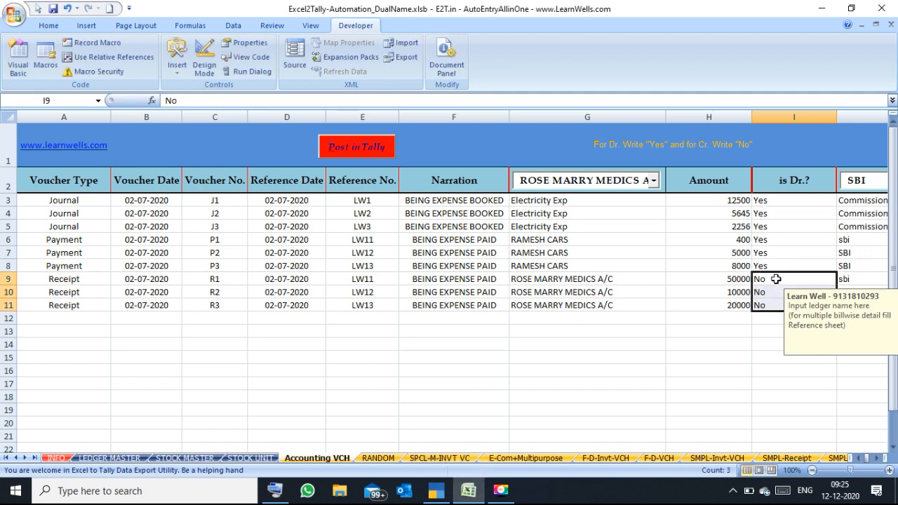
# Copy the receipt amounts from H9:H11 into the second ledger's amount cells K9:K11
pyautogui.press('Right')
pyautogui.press('Right')
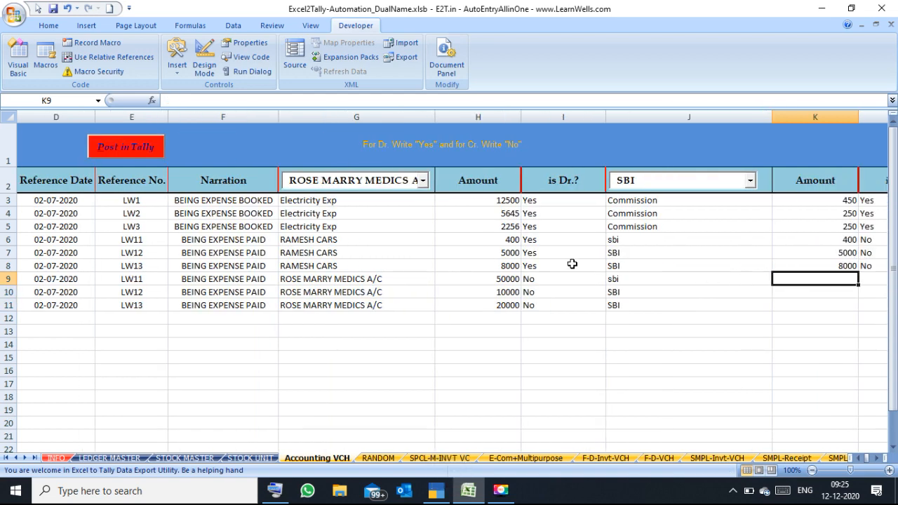
pyautogui.moveTo(502, 280); pyautogui.dragTo(501, 309)
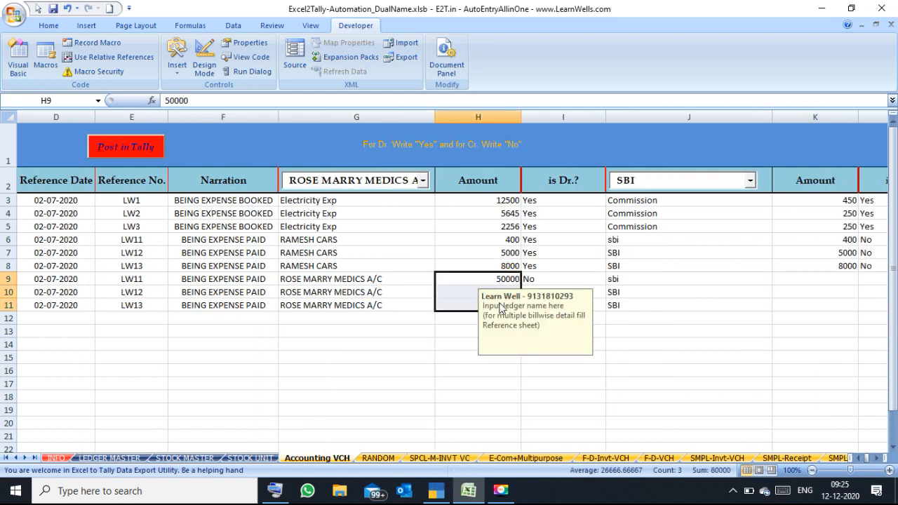
pyautogui.hotkey('ctrl', 'c')
pyautogui.click(796, 281)
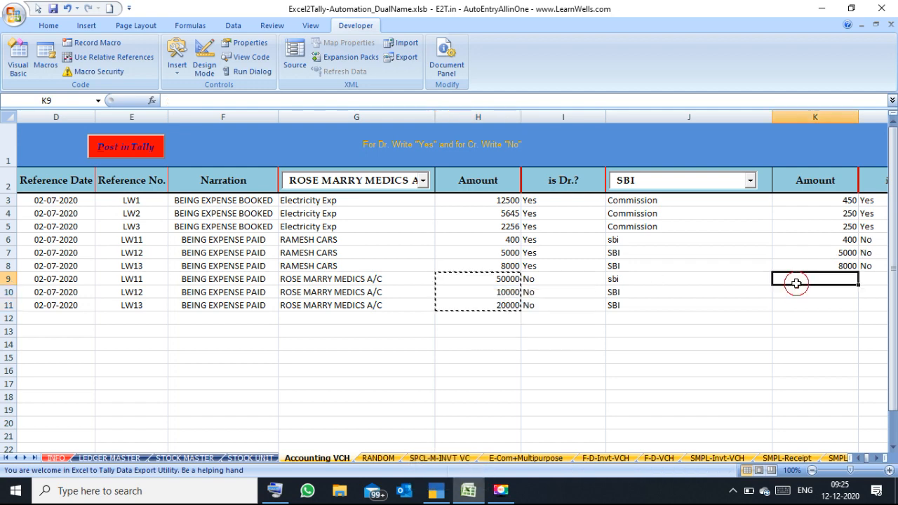
pyautogui.hotkey('ctrl', 'v')
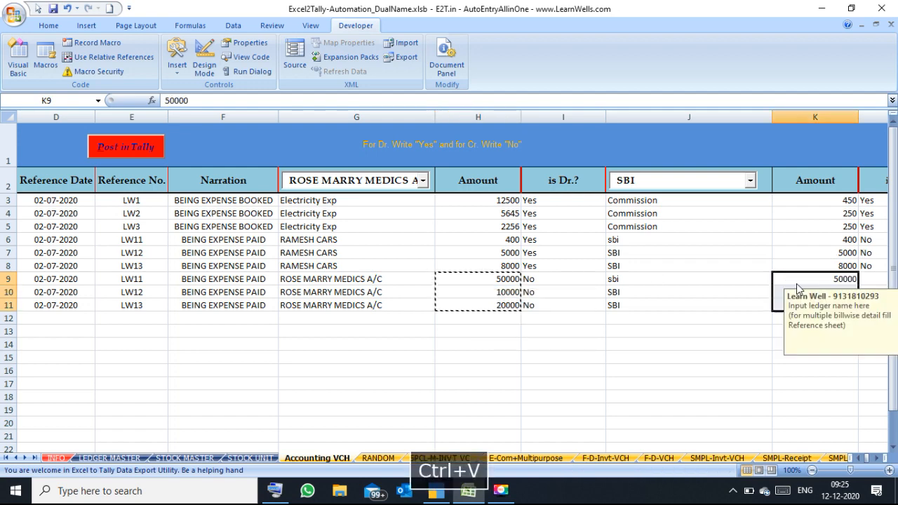
# Mark the second ledger of the receipt rows as debit by entering Yes in L9 and copying it through L11
pyautogui.click(867, 278)
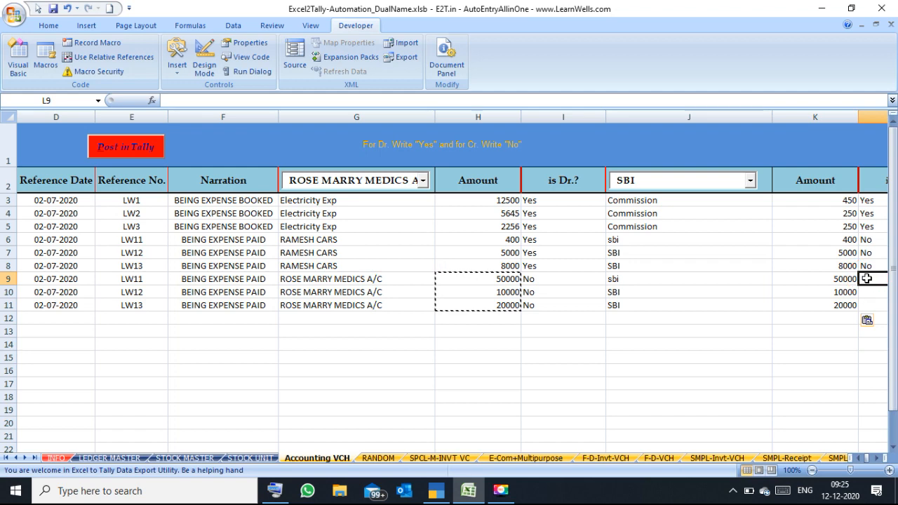
pyautogui.write('Yes')
pyautogui.press('Return')
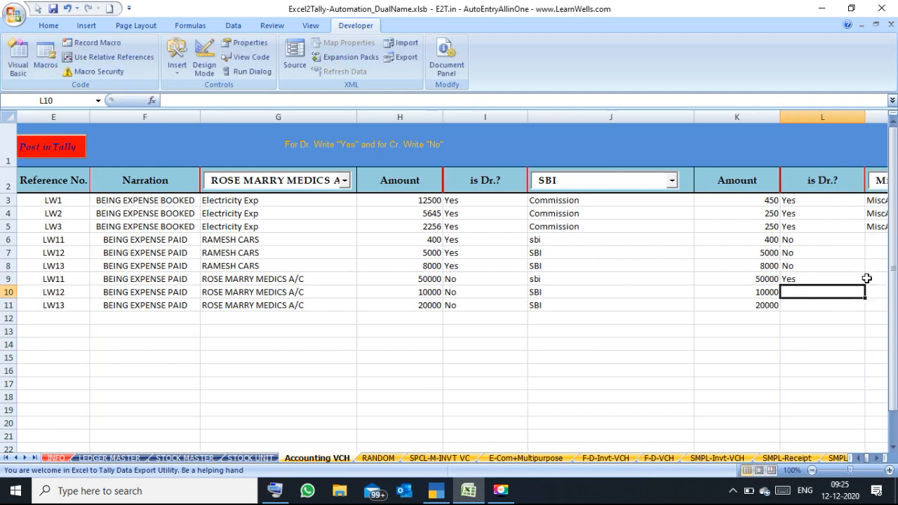
pyautogui.click(814, 276)
pyautogui.hotkey('shift', 'Down')
pyautogui.hotkey('shift', 'Down')
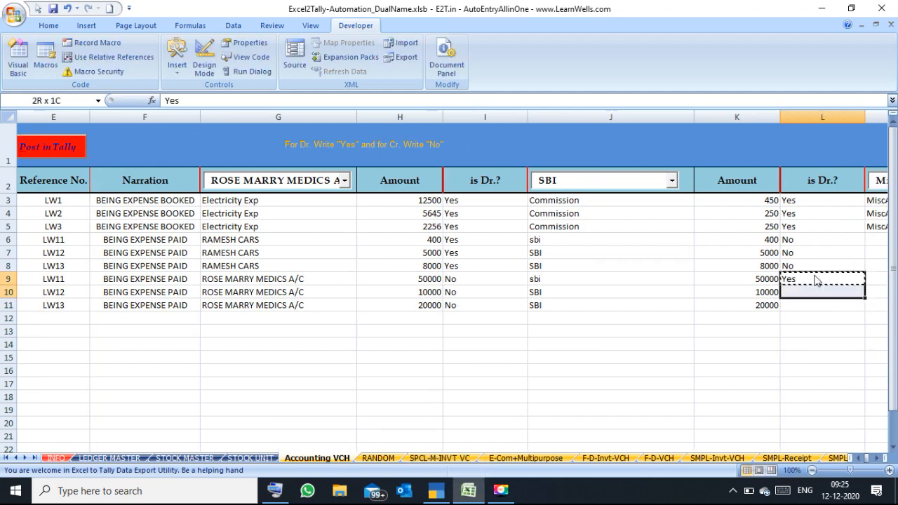
pyautogui.hotkey('ctrl', 'd')
pyautogui.click(809, 278)
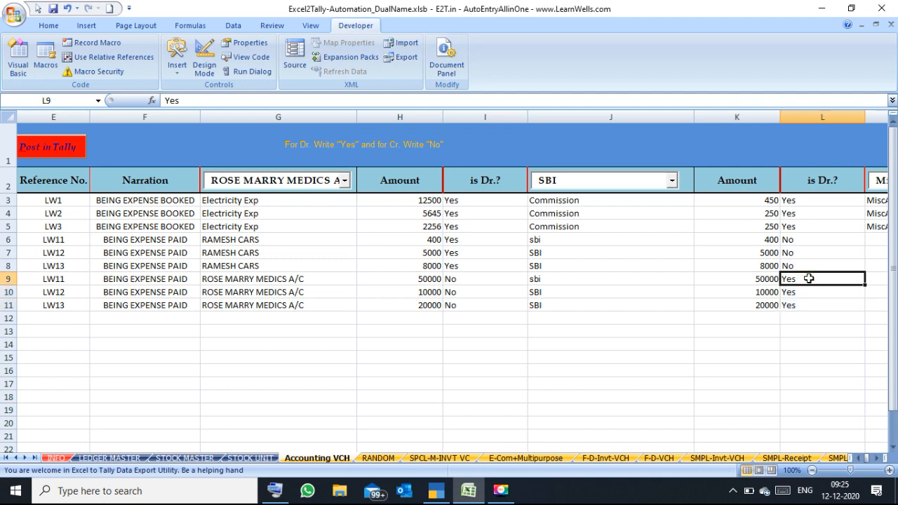
# Review the receipt entries across row 9, from the unused third-ledger columns back to the voucher type in column A
pyautogui.press('Right')
pyautogui.press('Right')
pyautogui.press('Right')
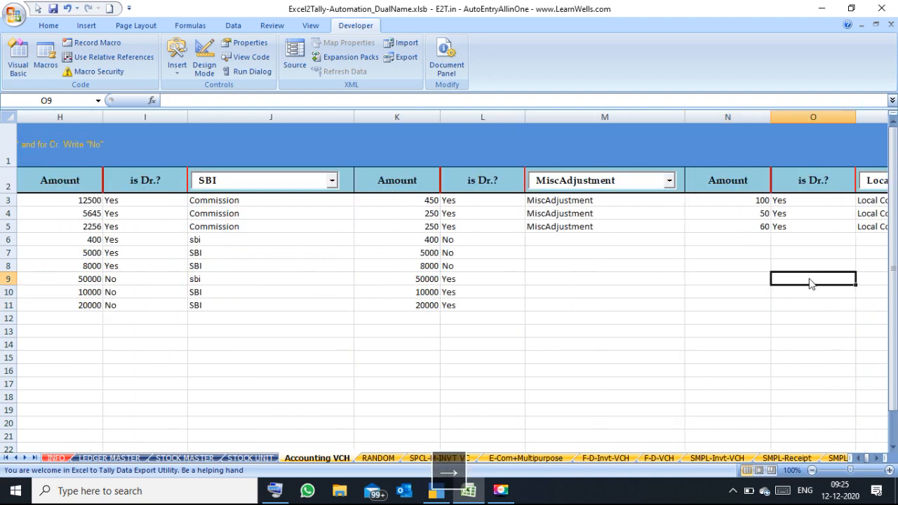
pyautogui.press('Left')
pyautogui.press('Left')
pyautogui.press('Left')
pyautogui.press('Left')
pyautogui.press('Left')
pyautogui.press('Left')
pyautogui.press('Left')
pyautogui.press('Left')
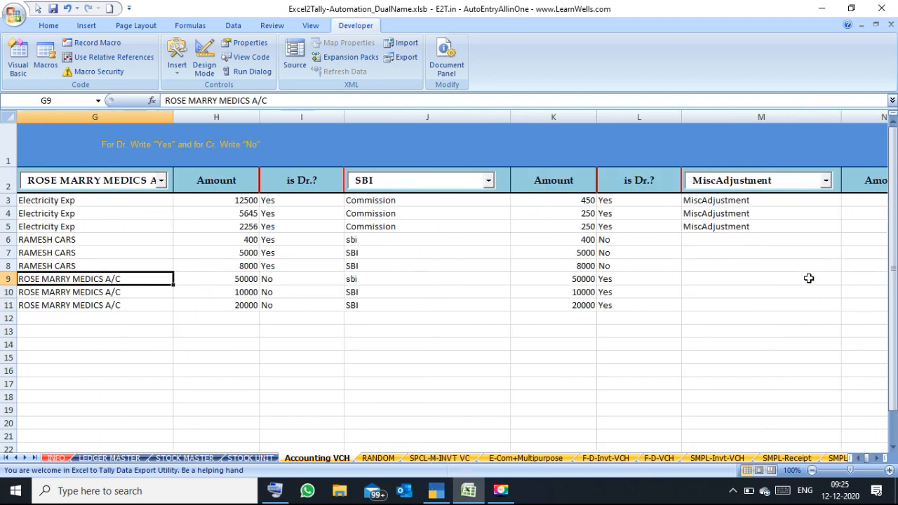
pyautogui.press('Left')
pyautogui.press('Left')
pyautogui.press('Left')
pyautogui.press('Left')
pyautogui.press('Left')
pyautogui.press('Left')
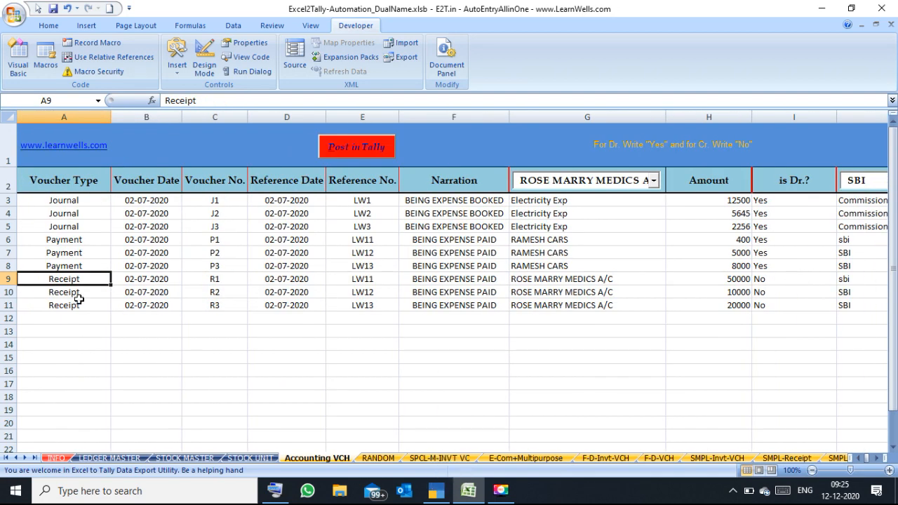
pyautogui.click(78, 321)
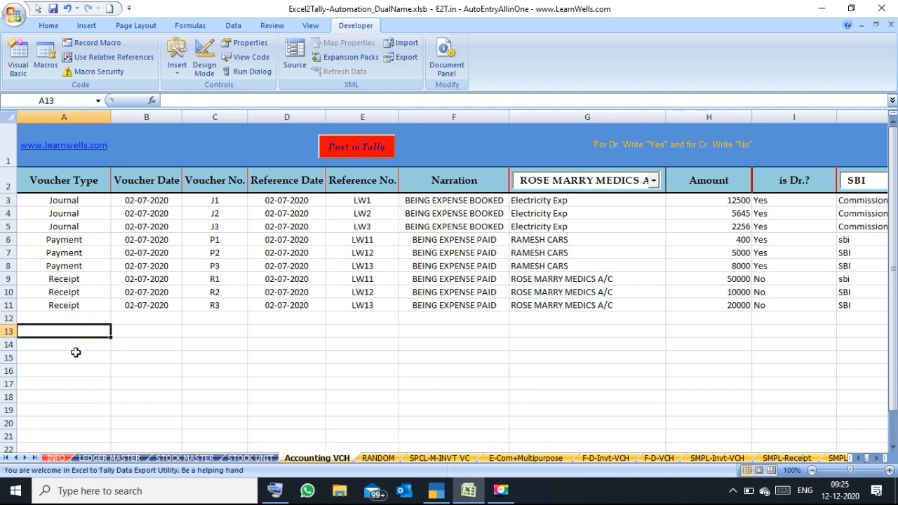
pyautogui.click(75, 354)
pyautogui.click(85, 322)
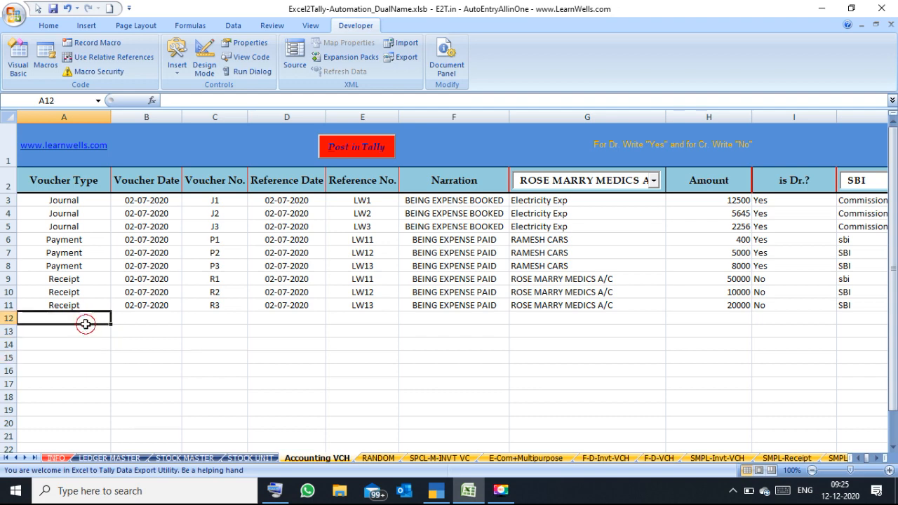
# Set the voucher date of the first journal row in B3 to 02-12-2020
pyautogui.click(151, 201)
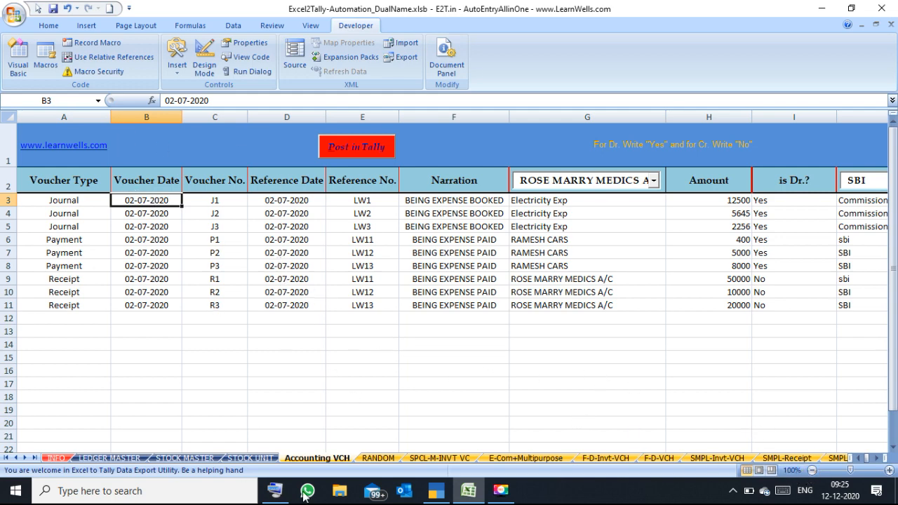
pyautogui.moveTo(443, 498)
pyautogui.write('02-12-2020')
pyautogui.press('Return')
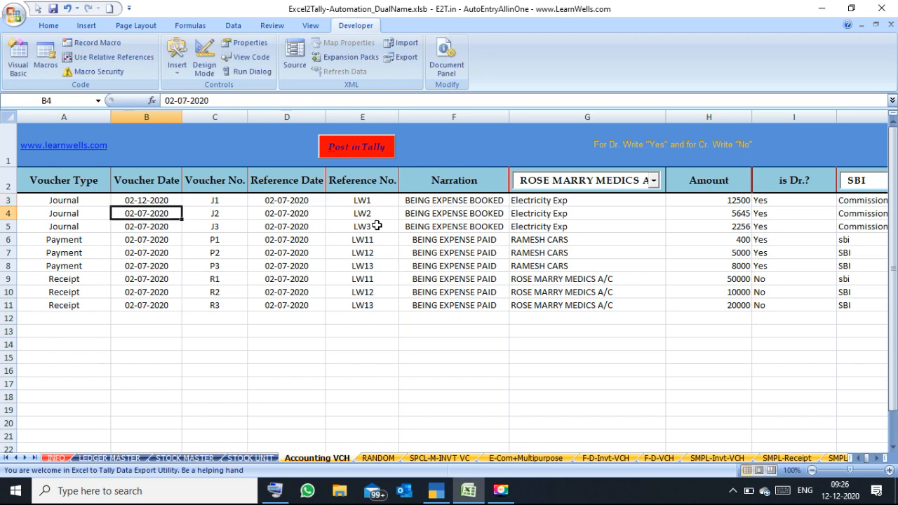
# Copy the voucher date from B3 through B11 for all remaining journal, payment and receipt rows
pyautogui.click(149, 200)
pyautogui.hotkey('ctrl', 'c')
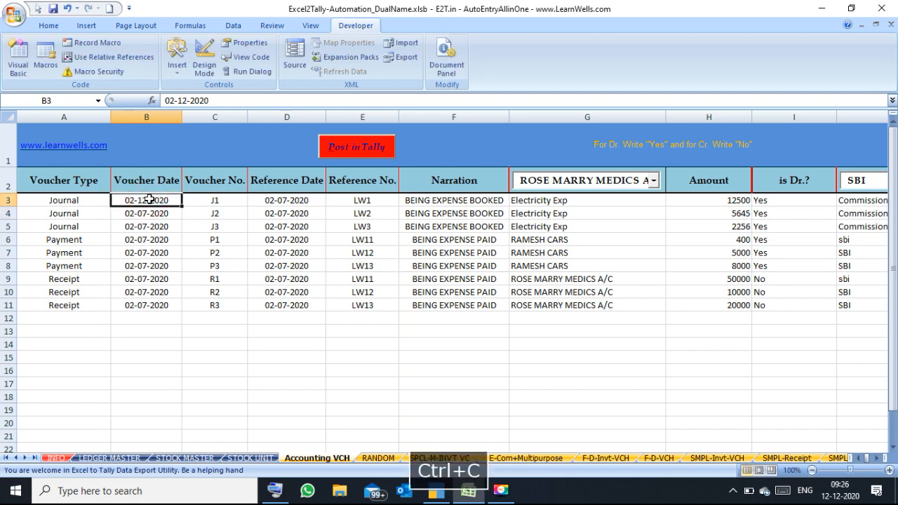
pyautogui.hotkey('shift', 'Down')
pyautogui.hotkey('shift', 'Down')
pyautogui.hotkey('shift', 'Down')
pyautogui.hotkey('shift', 'Down')
pyautogui.hotkey('shift', 'Down')
pyautogui.hotkey('shift', 'Down')
pyautogui.hotkey('shift', 'Down')
pyautogui.hotkey('shift', 'Down')
pyautogui.hotkey('ctrl', 'v')
pyautogui.click(190, 224)
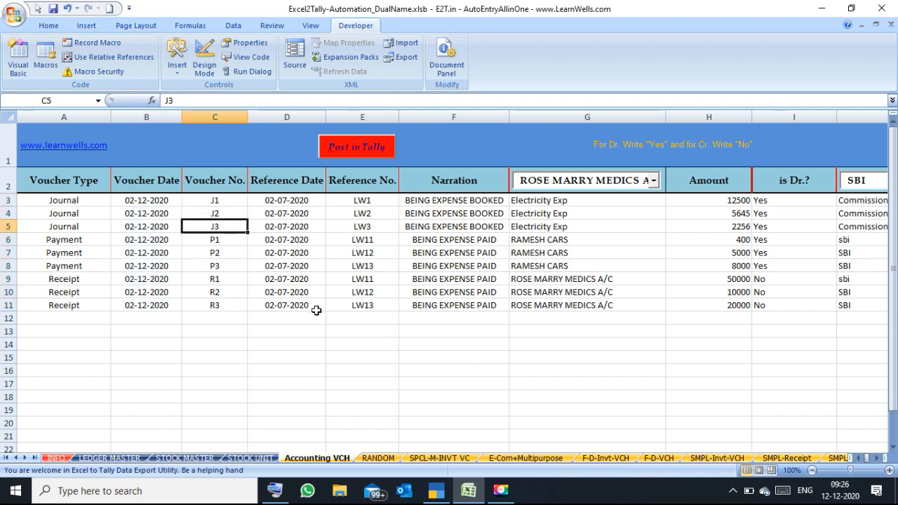
# Switch to TallyPrime and display the Day Book for 2.12
pyautogui.moveTo(498, 491)
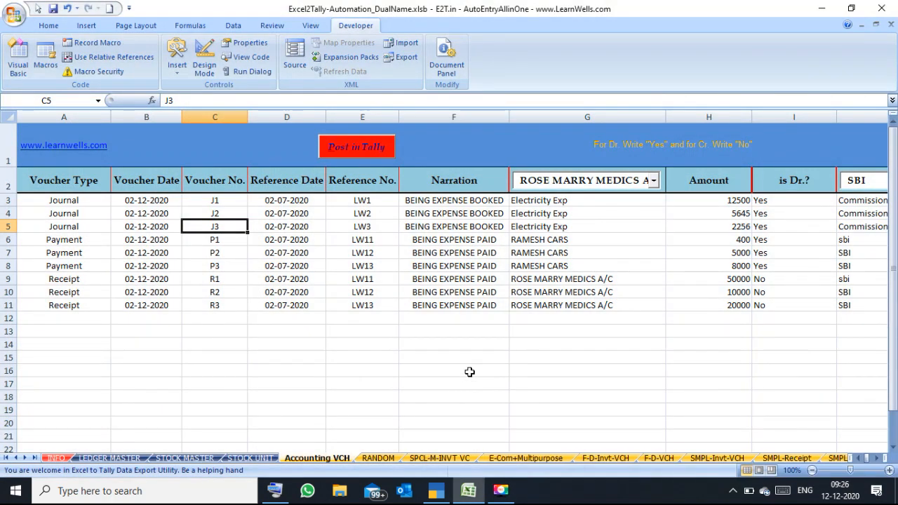
pyautogui.click(446, 492)
pyautogui.click(275, 492)
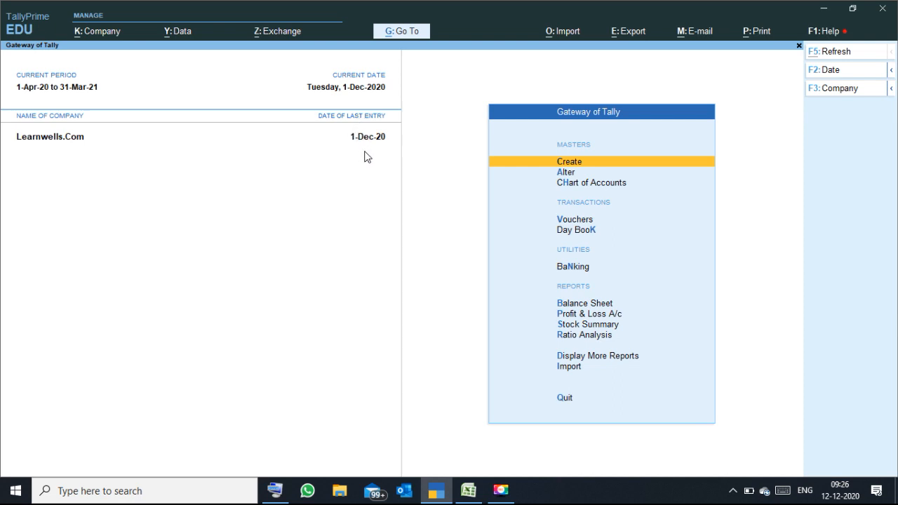
pyautogui.press('d')
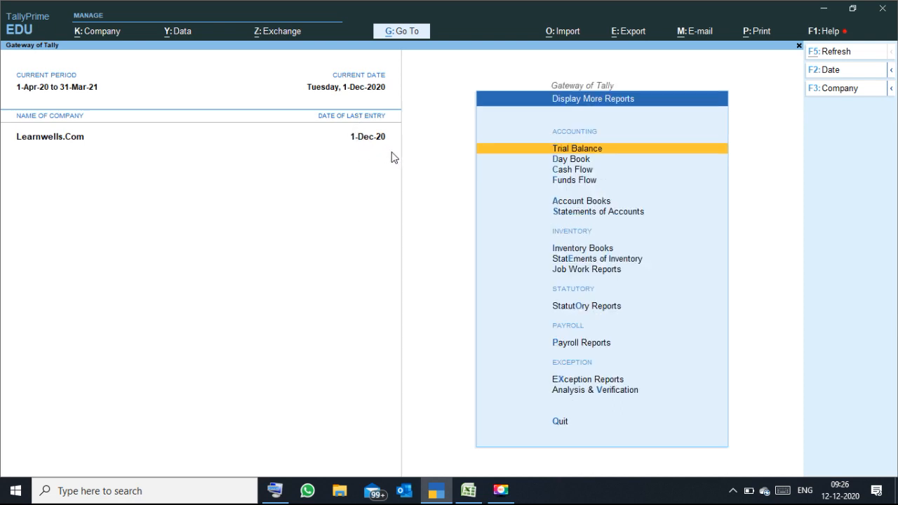
pyautogui.press('d')
pyautogui.click(848, 74)
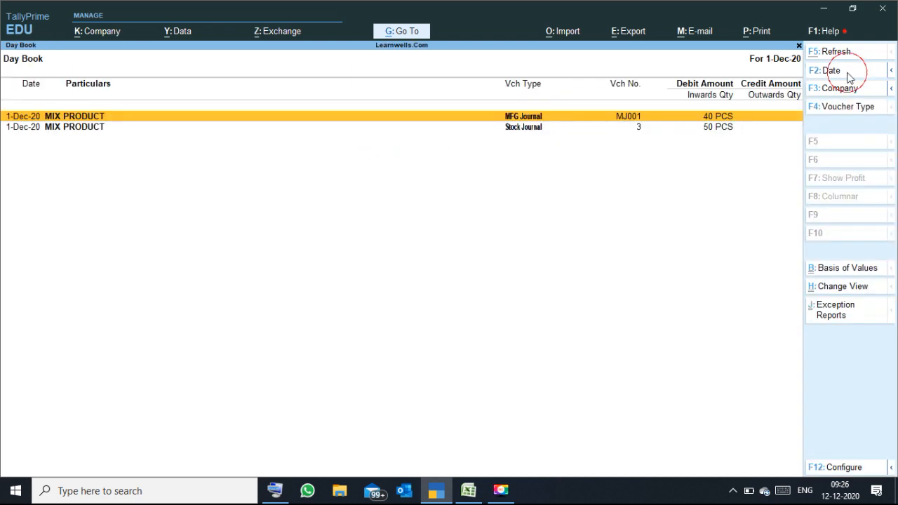
pyautogui.write('2.12')
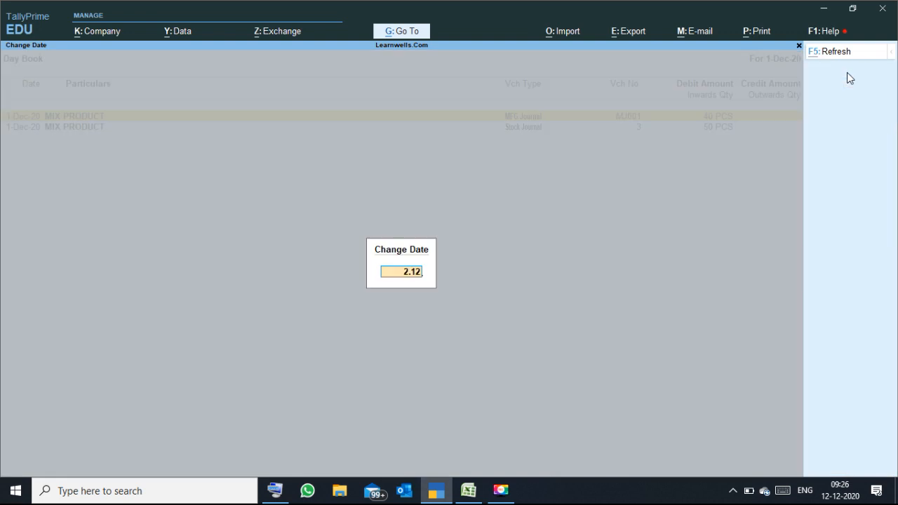
pyautogui.press('Return')
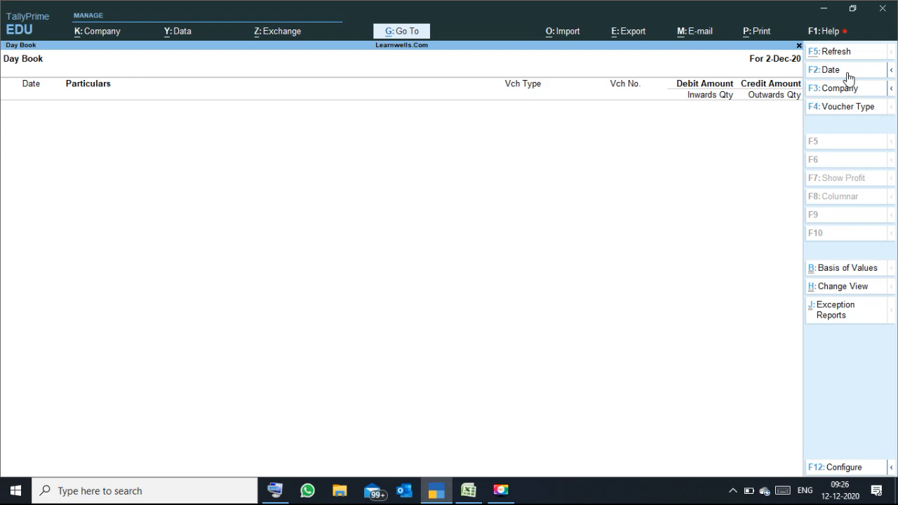
# Return to the Excel workbook, post the Accounting VCH vouchers to Tally and acknowledge the message
pyautogui.click(824, 8)
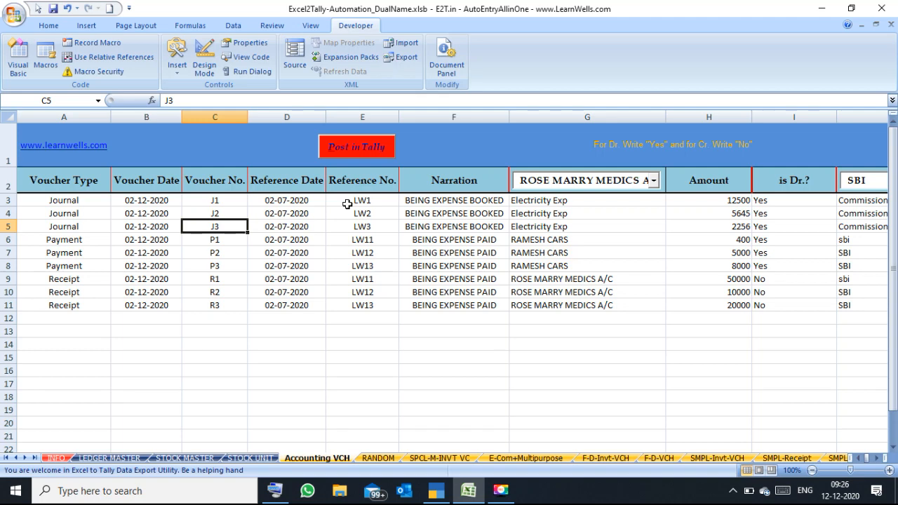
pyautogui.click(360, 149)
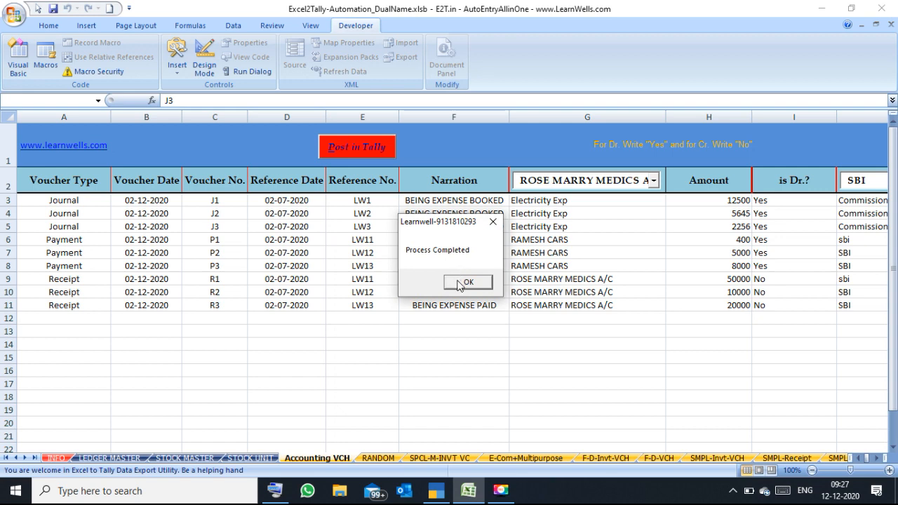
pyautogui.click(459, 284)
# Switch to TallyPrime, refresh the Day Book and examine the 12,500.00 Electricity Exp journal voucher
pyautogui.moveTo(442, 497)
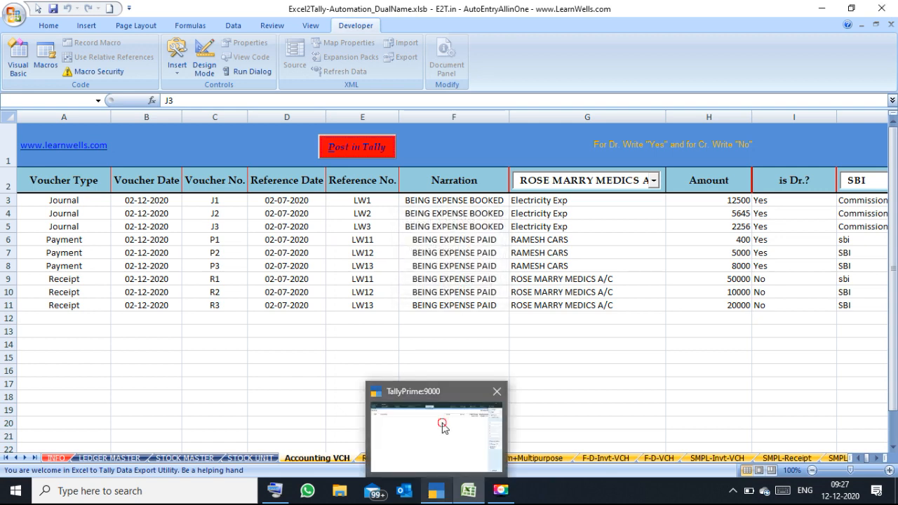
pyautogui.click(443, 423)
pyautogui.click(823, 55)
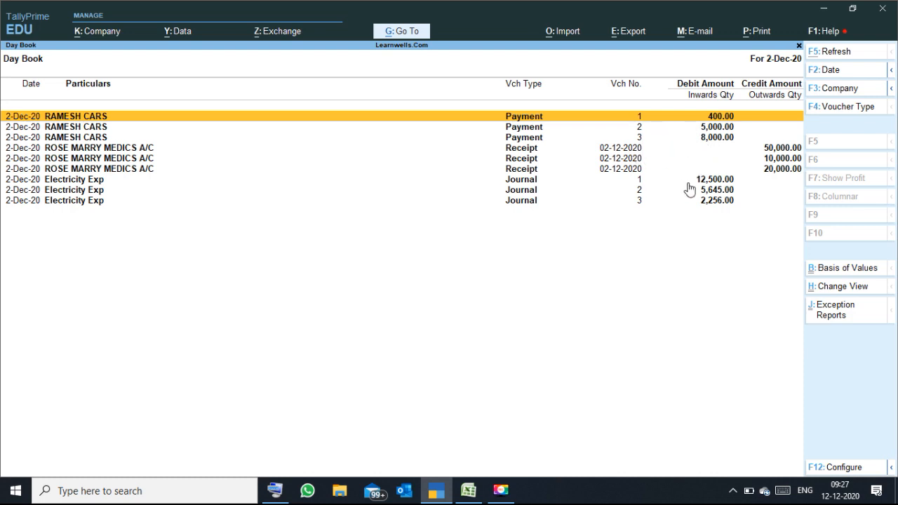
pyautogui.doubleClick(714, 181)
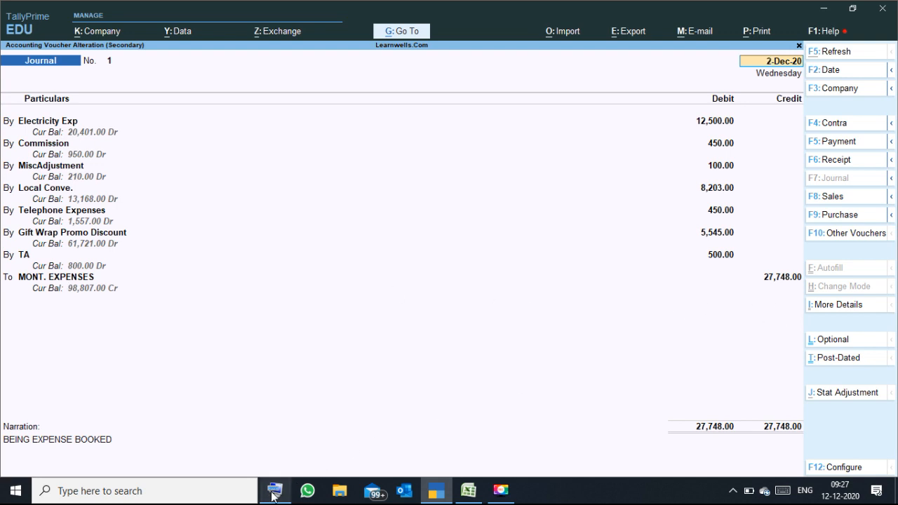
pyautogui.press('Escape')
# Open the 50,000.00 receipt voucher and examine the ledger master of ROSE MARRY MEDICS A/C from within it
pyautogui.click(775, 147)
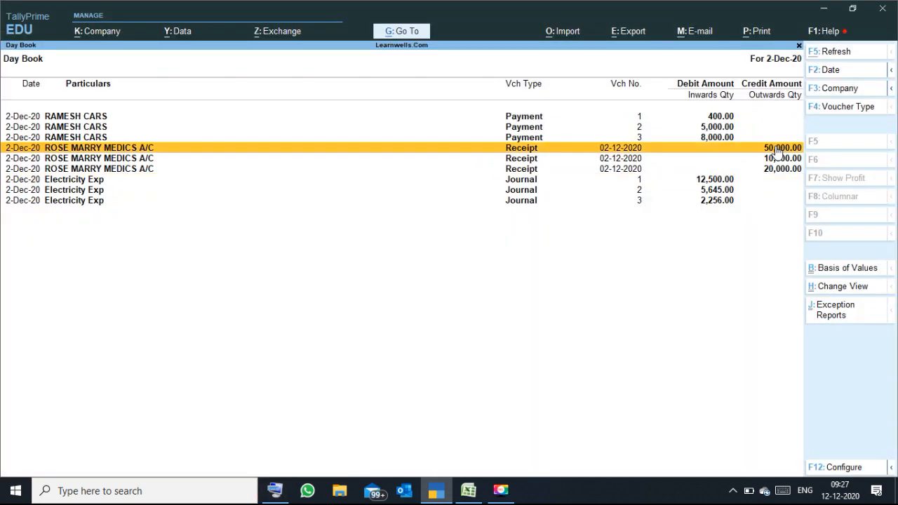
pyautogui.click(777, 148)
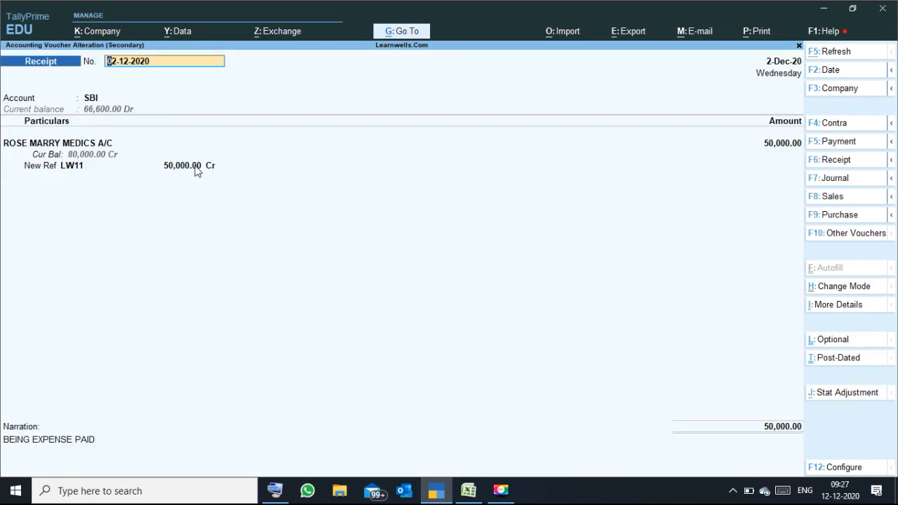
pyautogui.click(57, 146)
pyautogui.hotkey('ctrl', 'Return')
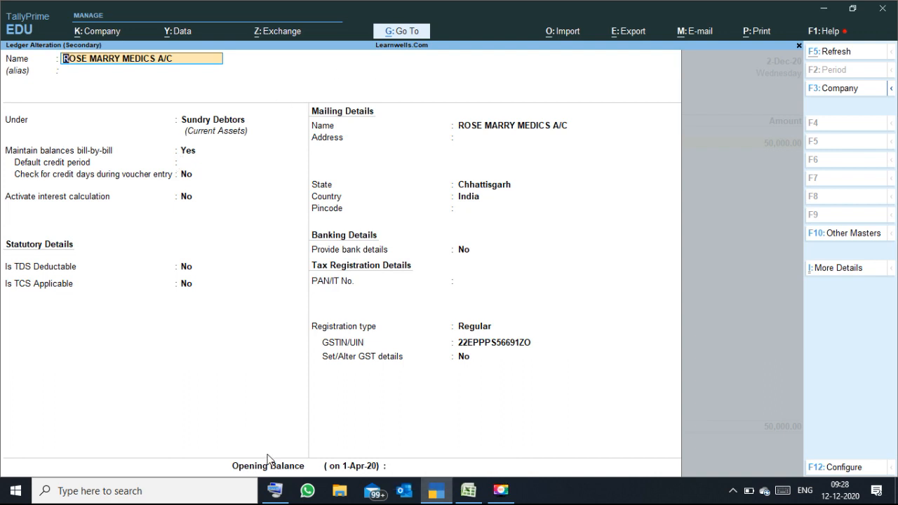
pyautogui.click(277, 495)
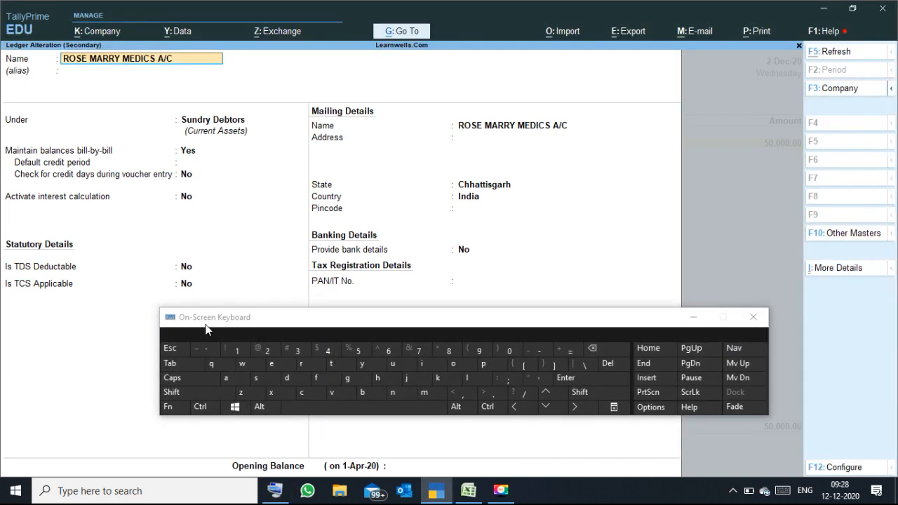
pyautogui.click(169, 348)
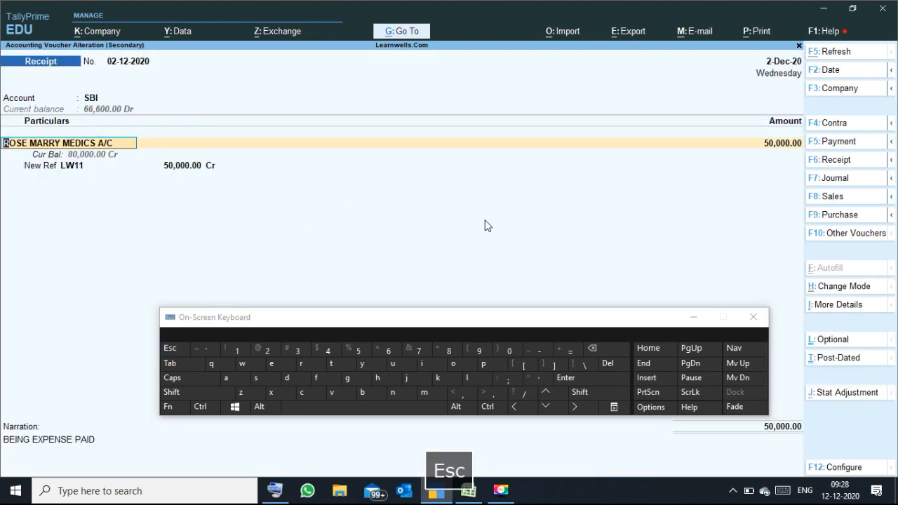
pyautogui.click(687, 320)
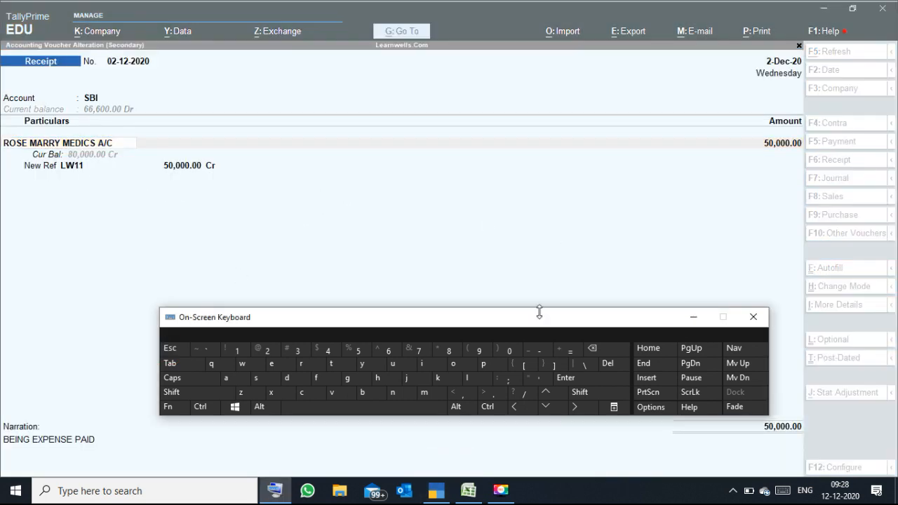
pyautogui.click(695, 318)
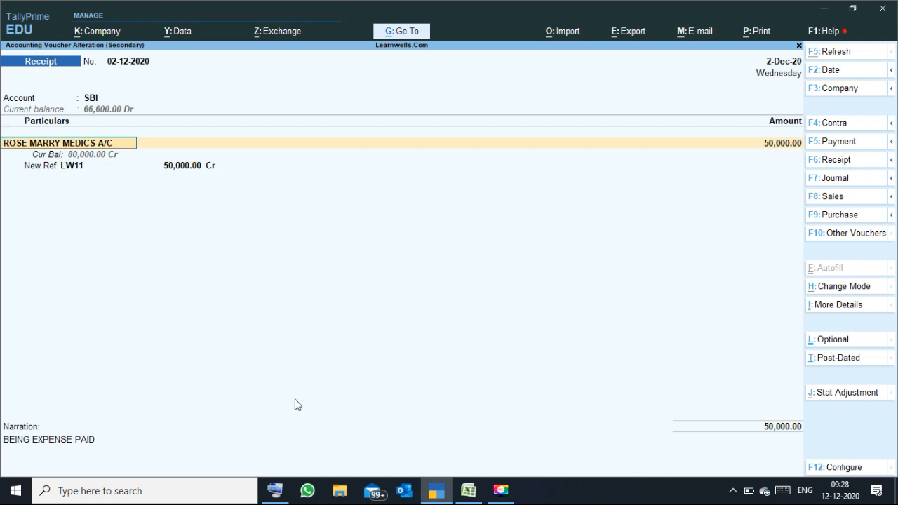
# Leave the receipt voucher without changes, return to the Day Book and dismiss the on-screen keyboard
pyautogui.moveTo(277, 492)
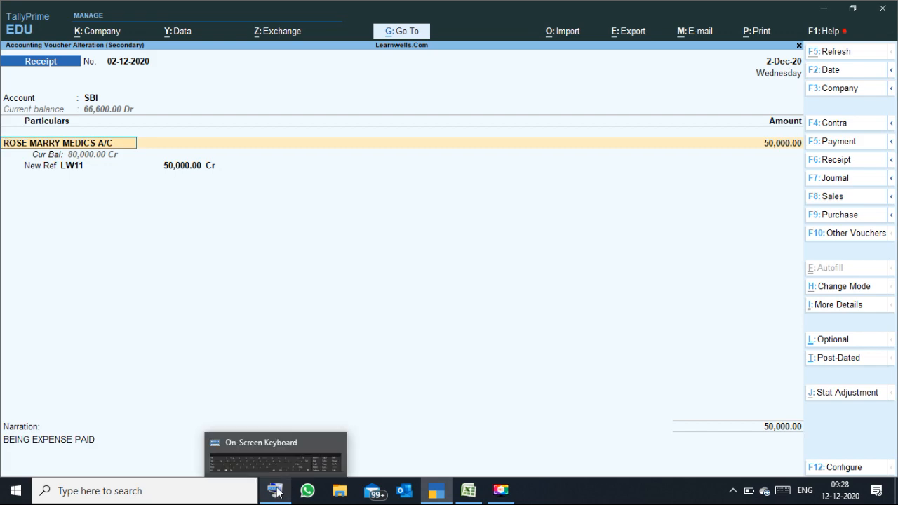
pyautogui.click(276, 491)
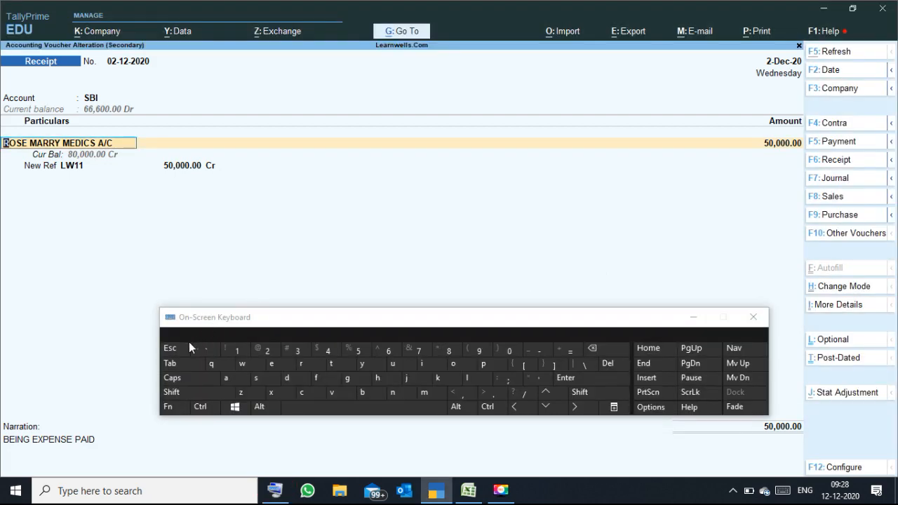
pyautogui.click(176, 347)
pyautogui.click(175, 347)
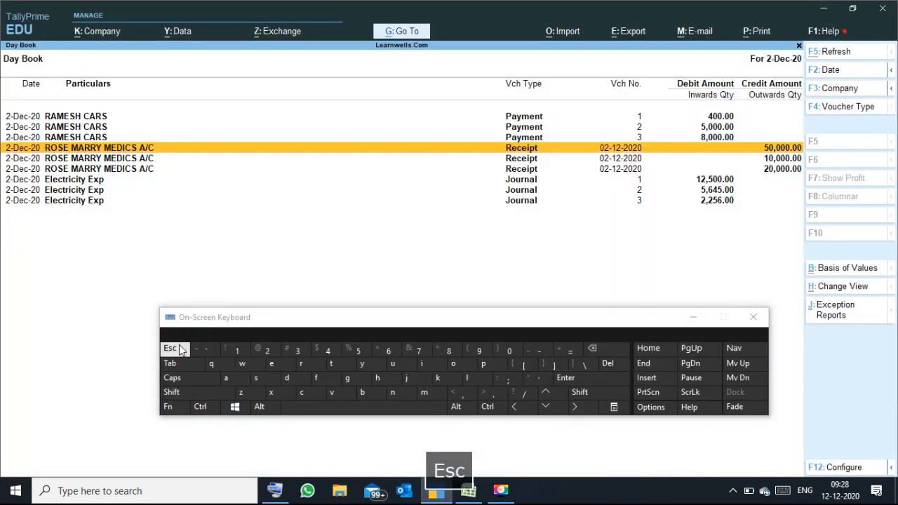
pyautogui.click(750, 316)
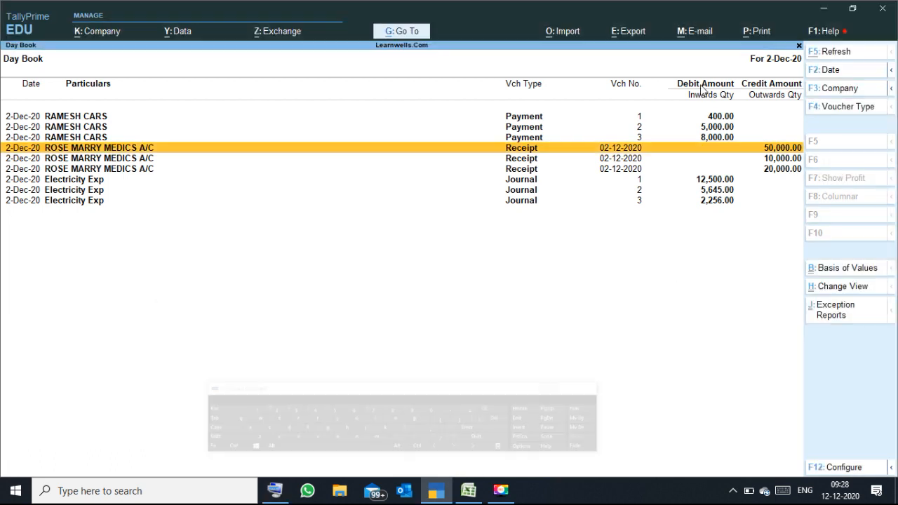
# Expand the ledger, bill reference and narration details of the 5,000.00 payment and 50,000.00 receipt vouchers within the Day Book
pyautogui.click(707, 128)
pyautogui.click(706, 128)
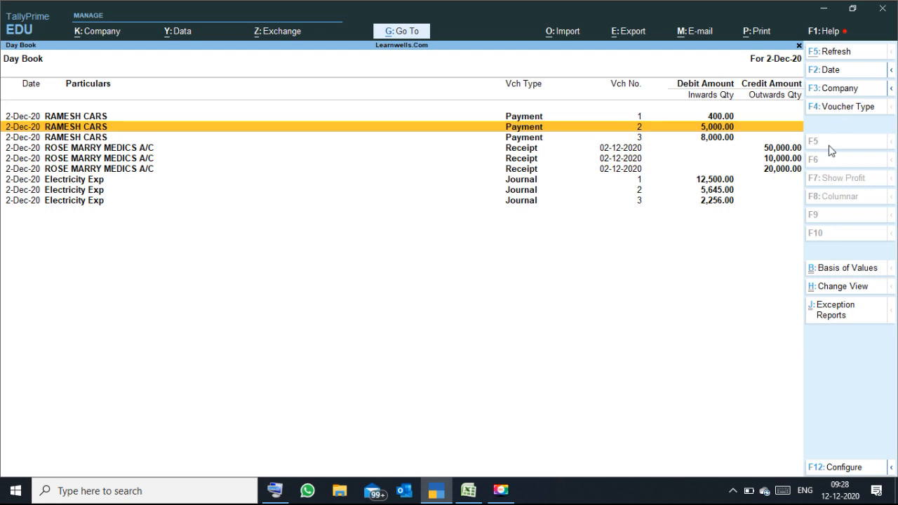
pyautogui.press('alt')
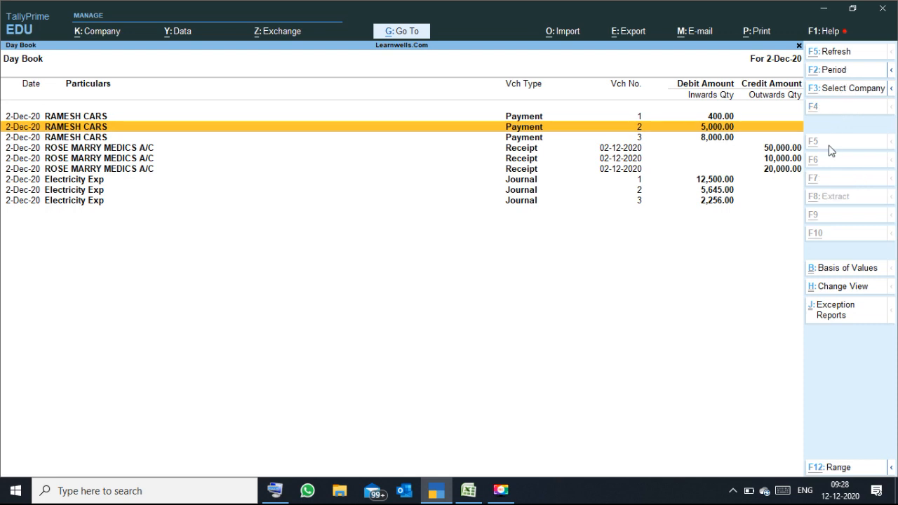
pyautogui.hotkey('alt', 'F5')
pyautogui.press('Down')
pyautogui.press('Down')
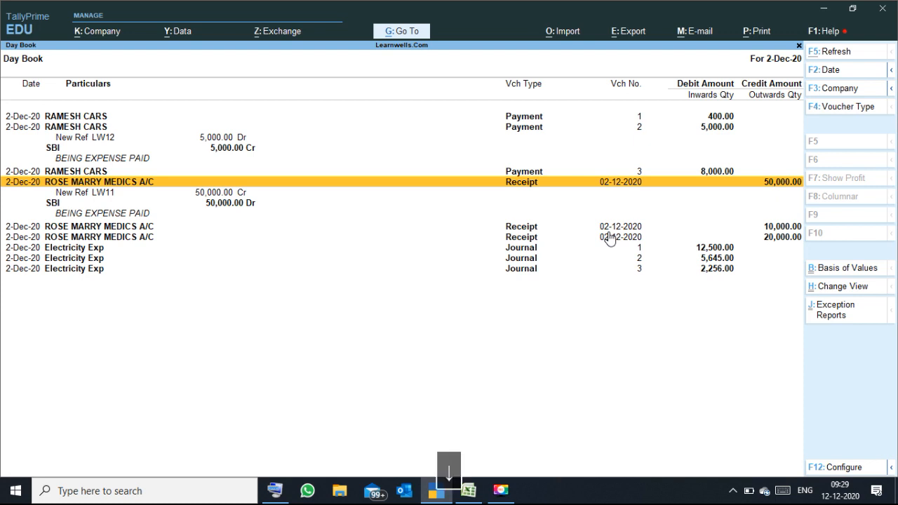
# Expand the 12,500.00 Electricity Exp journal voucher in the Day Book to examine its ledger breakup
pyautogui.press('Down')
pyautogui.press('Down')
pyautogui.press('Down')
pyautogui.hotkey('shift', 'Return')
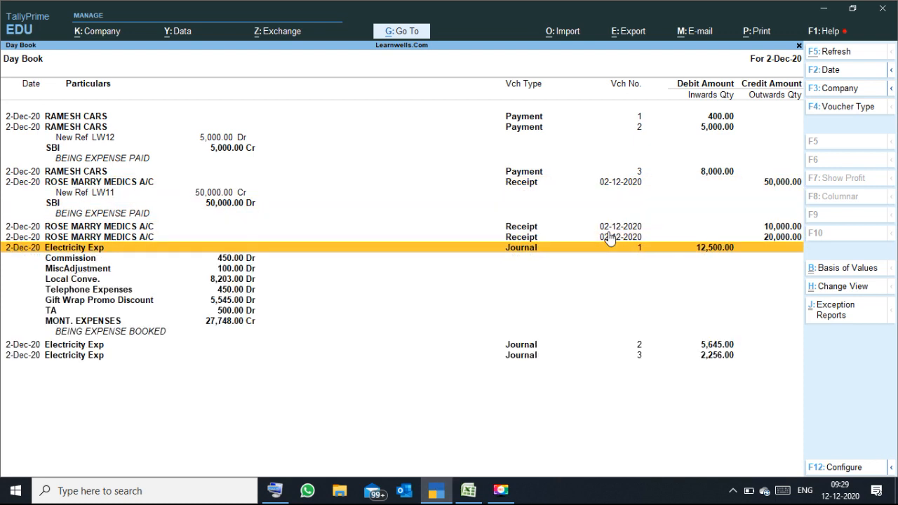
# Expand the ledger breakup and narration of the 2,256.00 Electricity Exp journal voucher in the Day Book
pyautogui.press('Down')
pyautogui.press('Down')
pyautogui.press('Down')
pyautogui.press('Down')
pyautogui.press('Down')
pyautogui.press('Down')
pyautogui.press('Down')
pyautogui.press('Down')
pyautogui.press('Down')
pyautogui.press('Down')
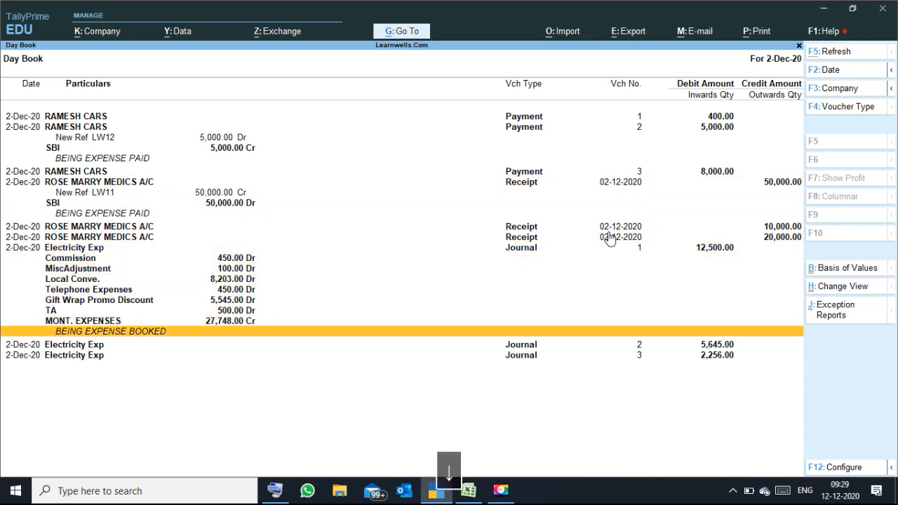
pyautogui.hotkey('shift', 'Return')
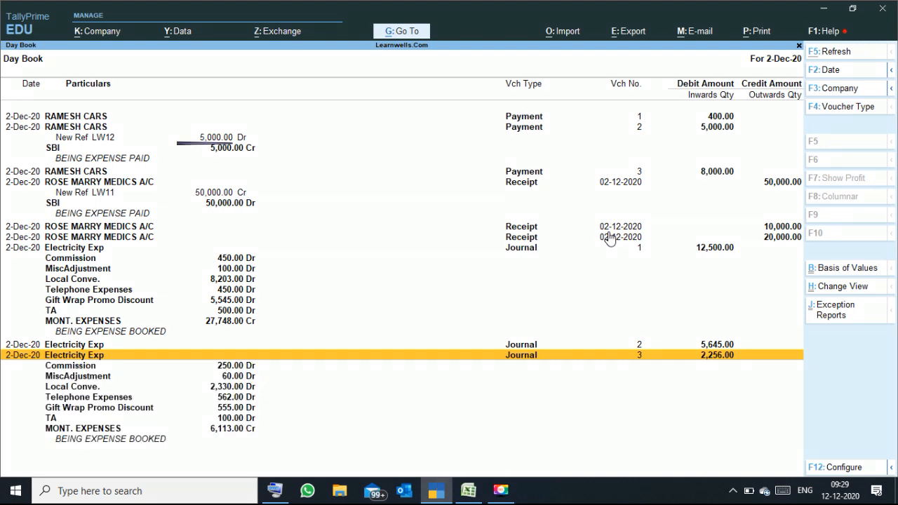